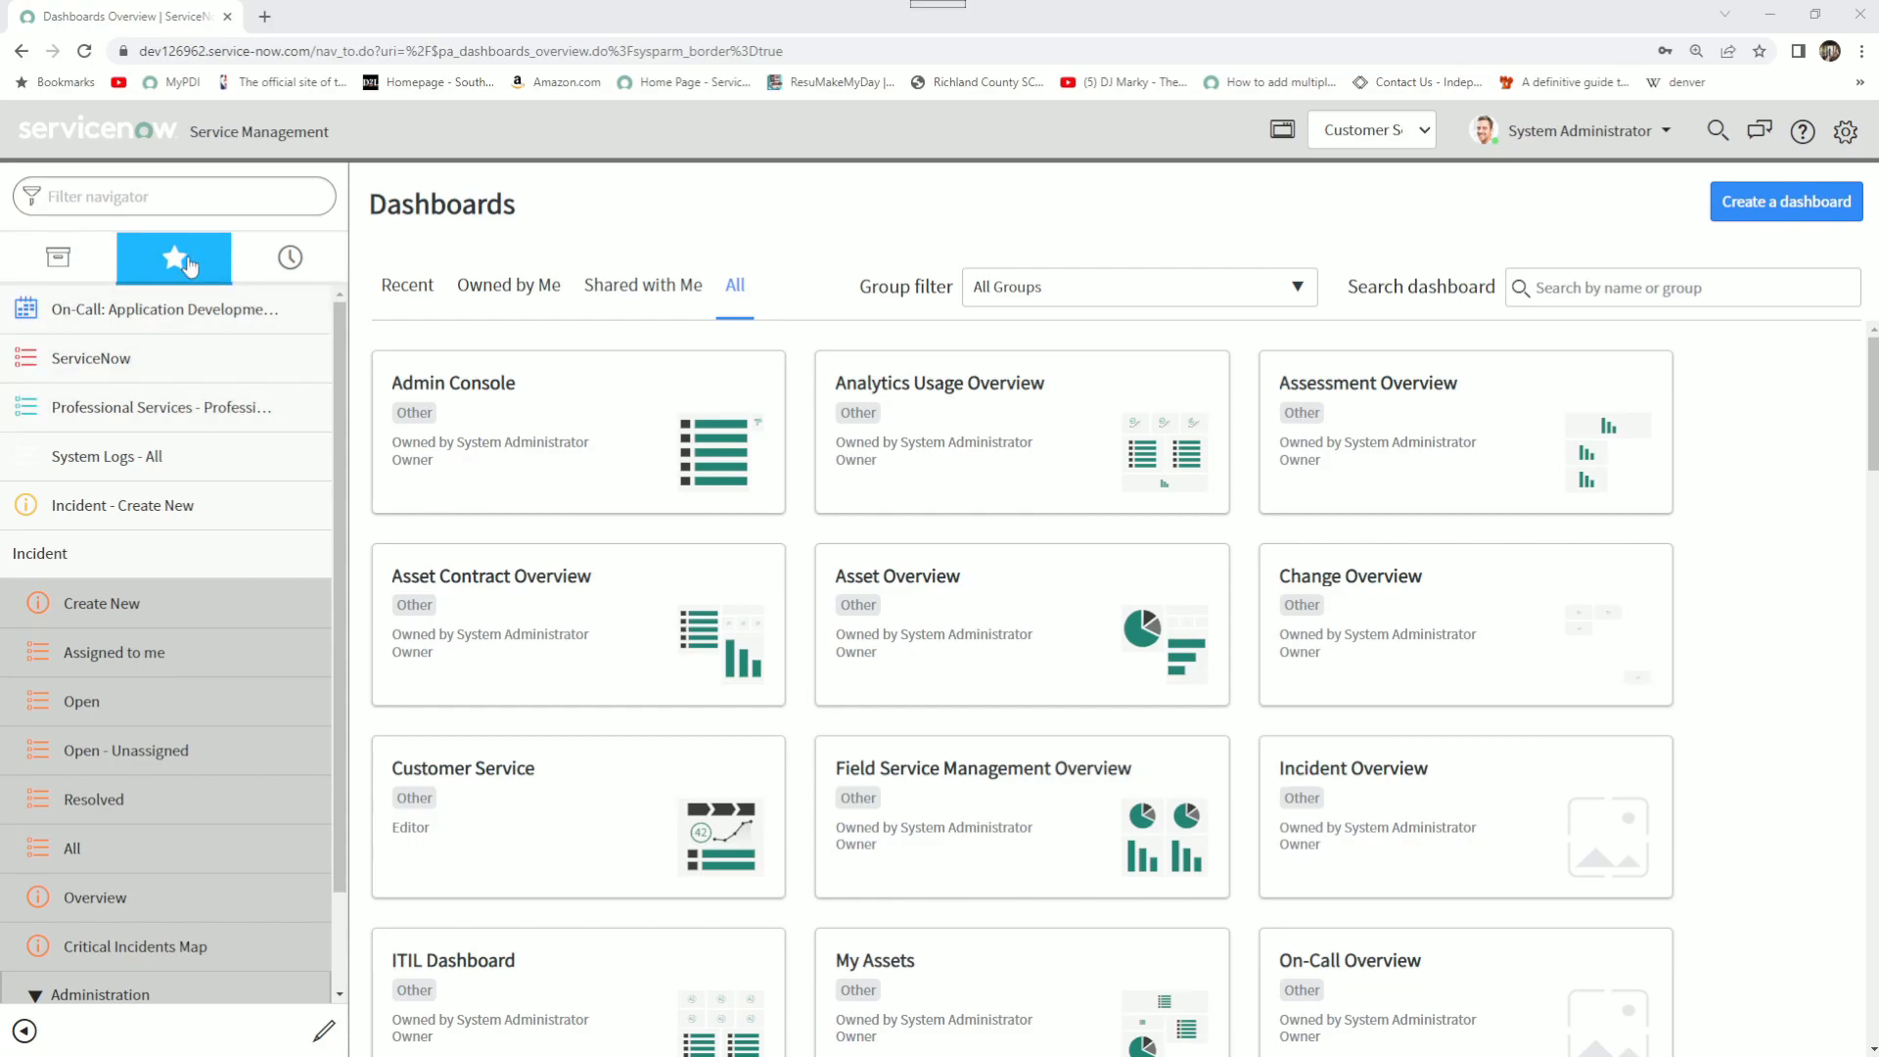
Filter the navigator for "n reg" and open the Application Registry list
left_click(159, 197)
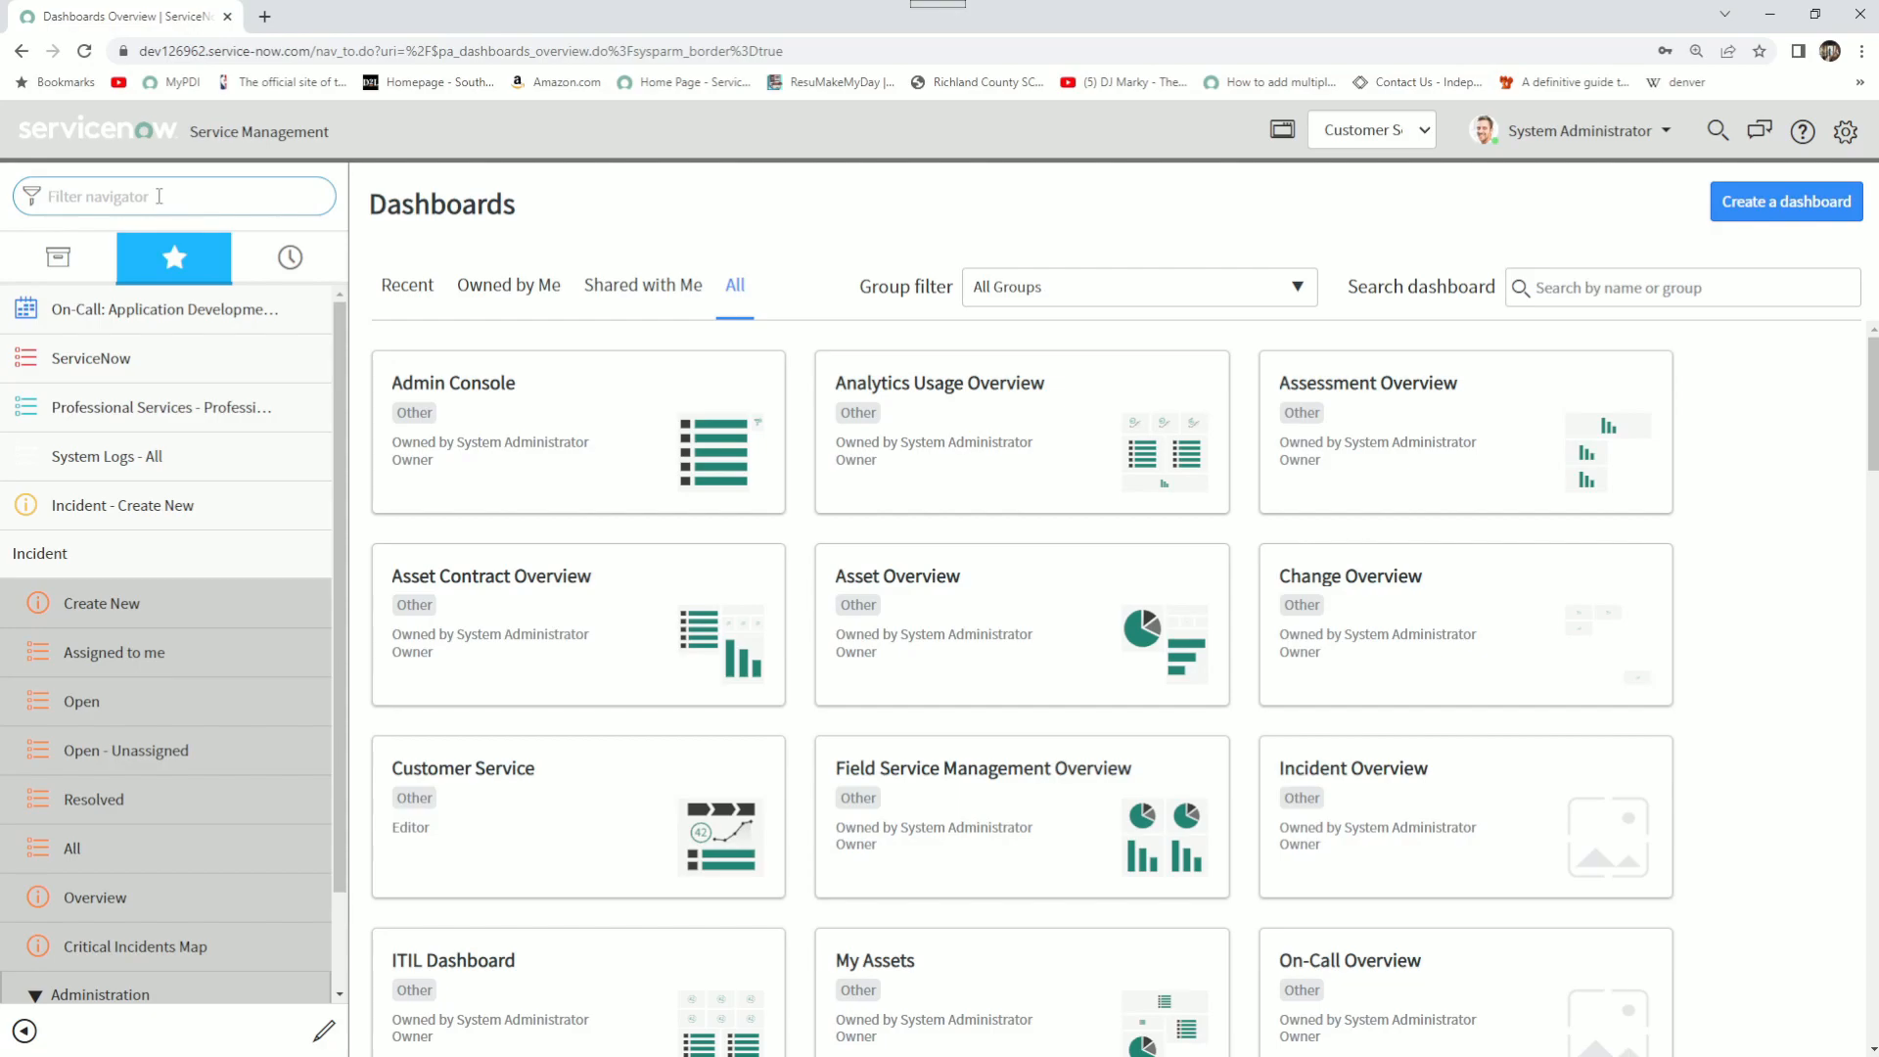
type("n reg")
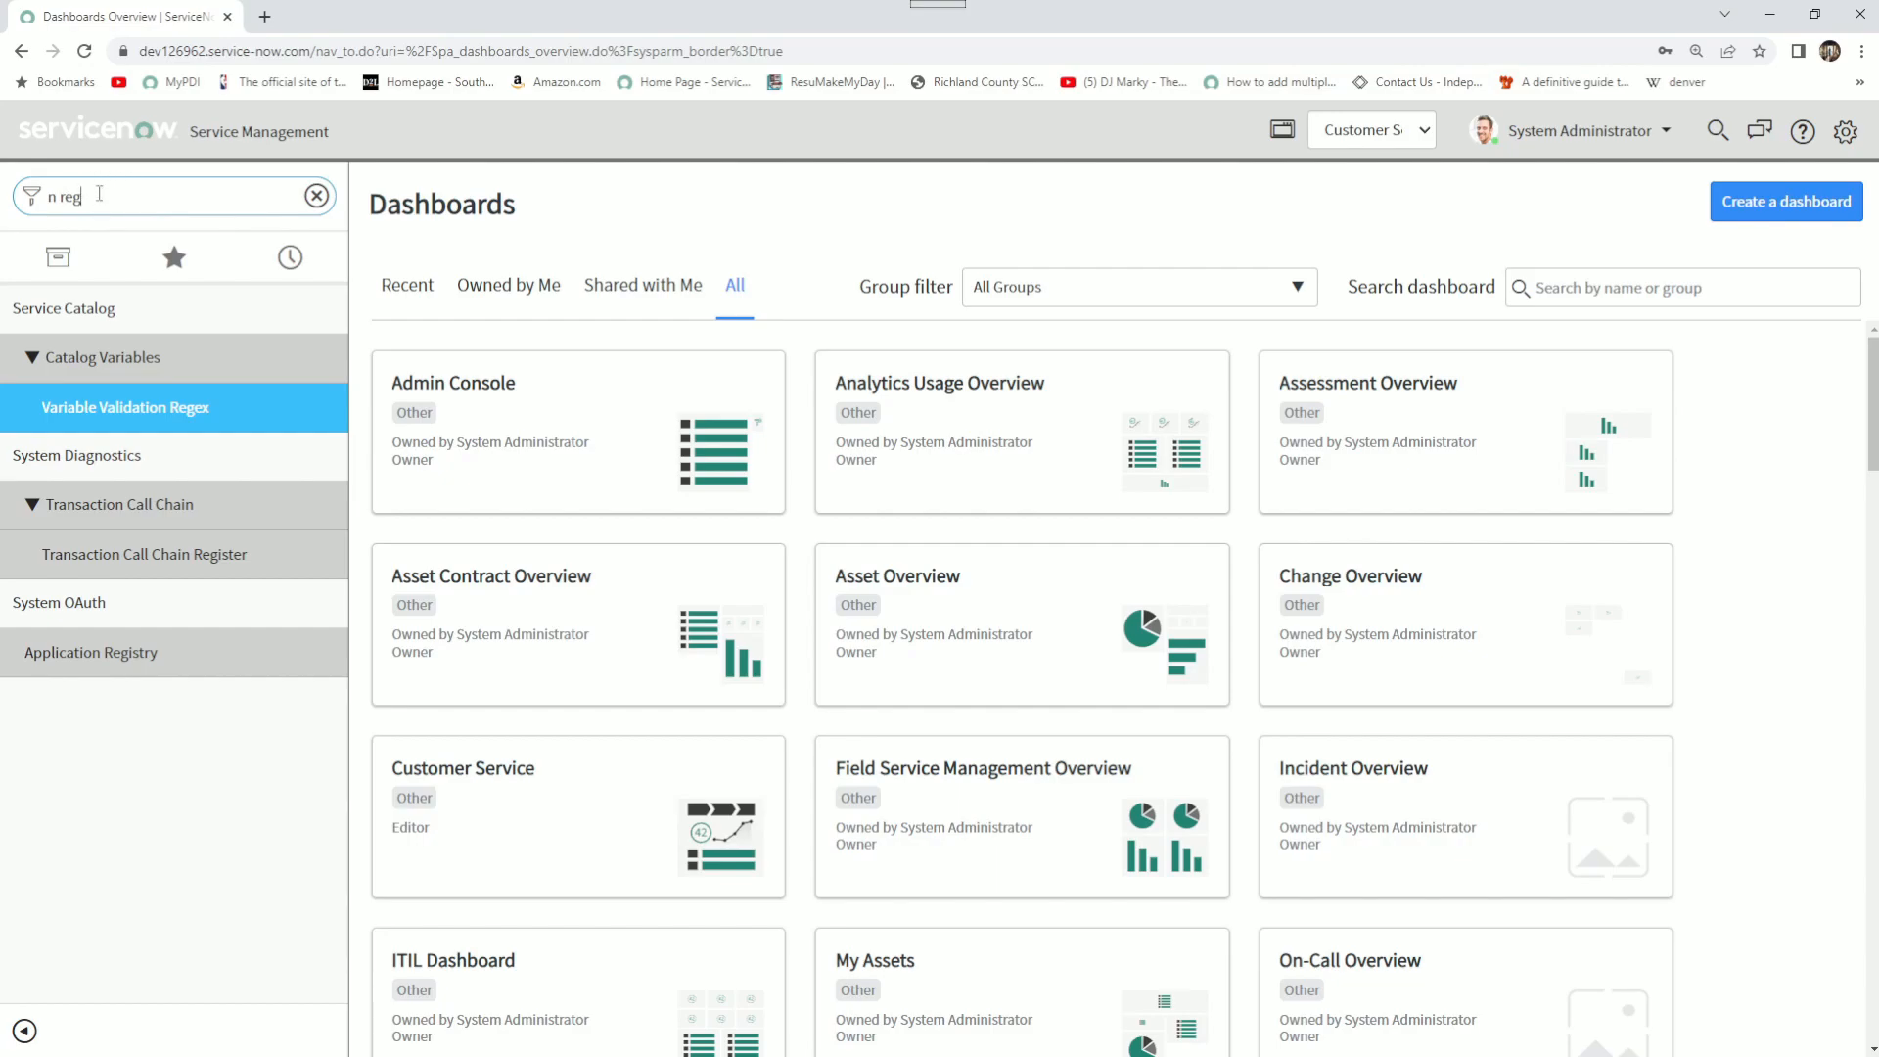
left_click(114, 662)
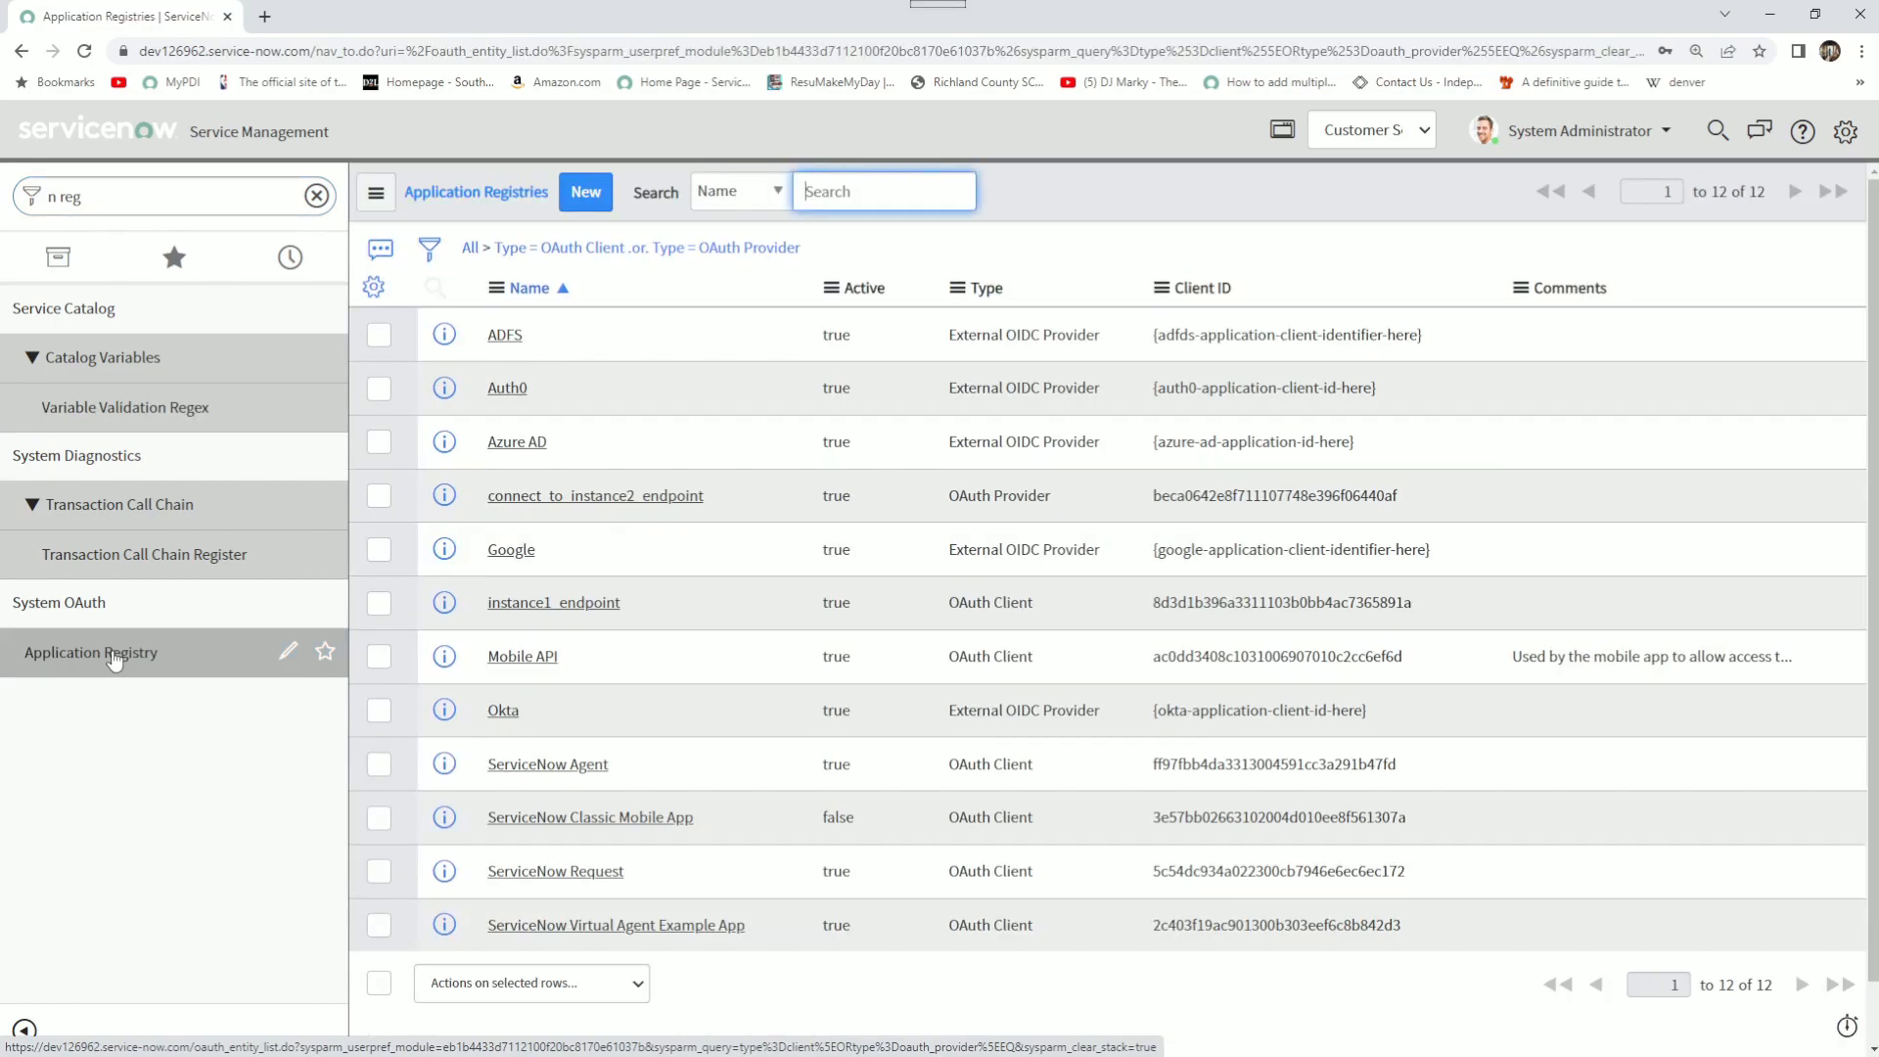
Open the connect_to_instance2_endpoint and instance1_endpoint registry records in separate browser tabs
right_click(445, 499)
left_click(534, 514)
right_click(446, 604)
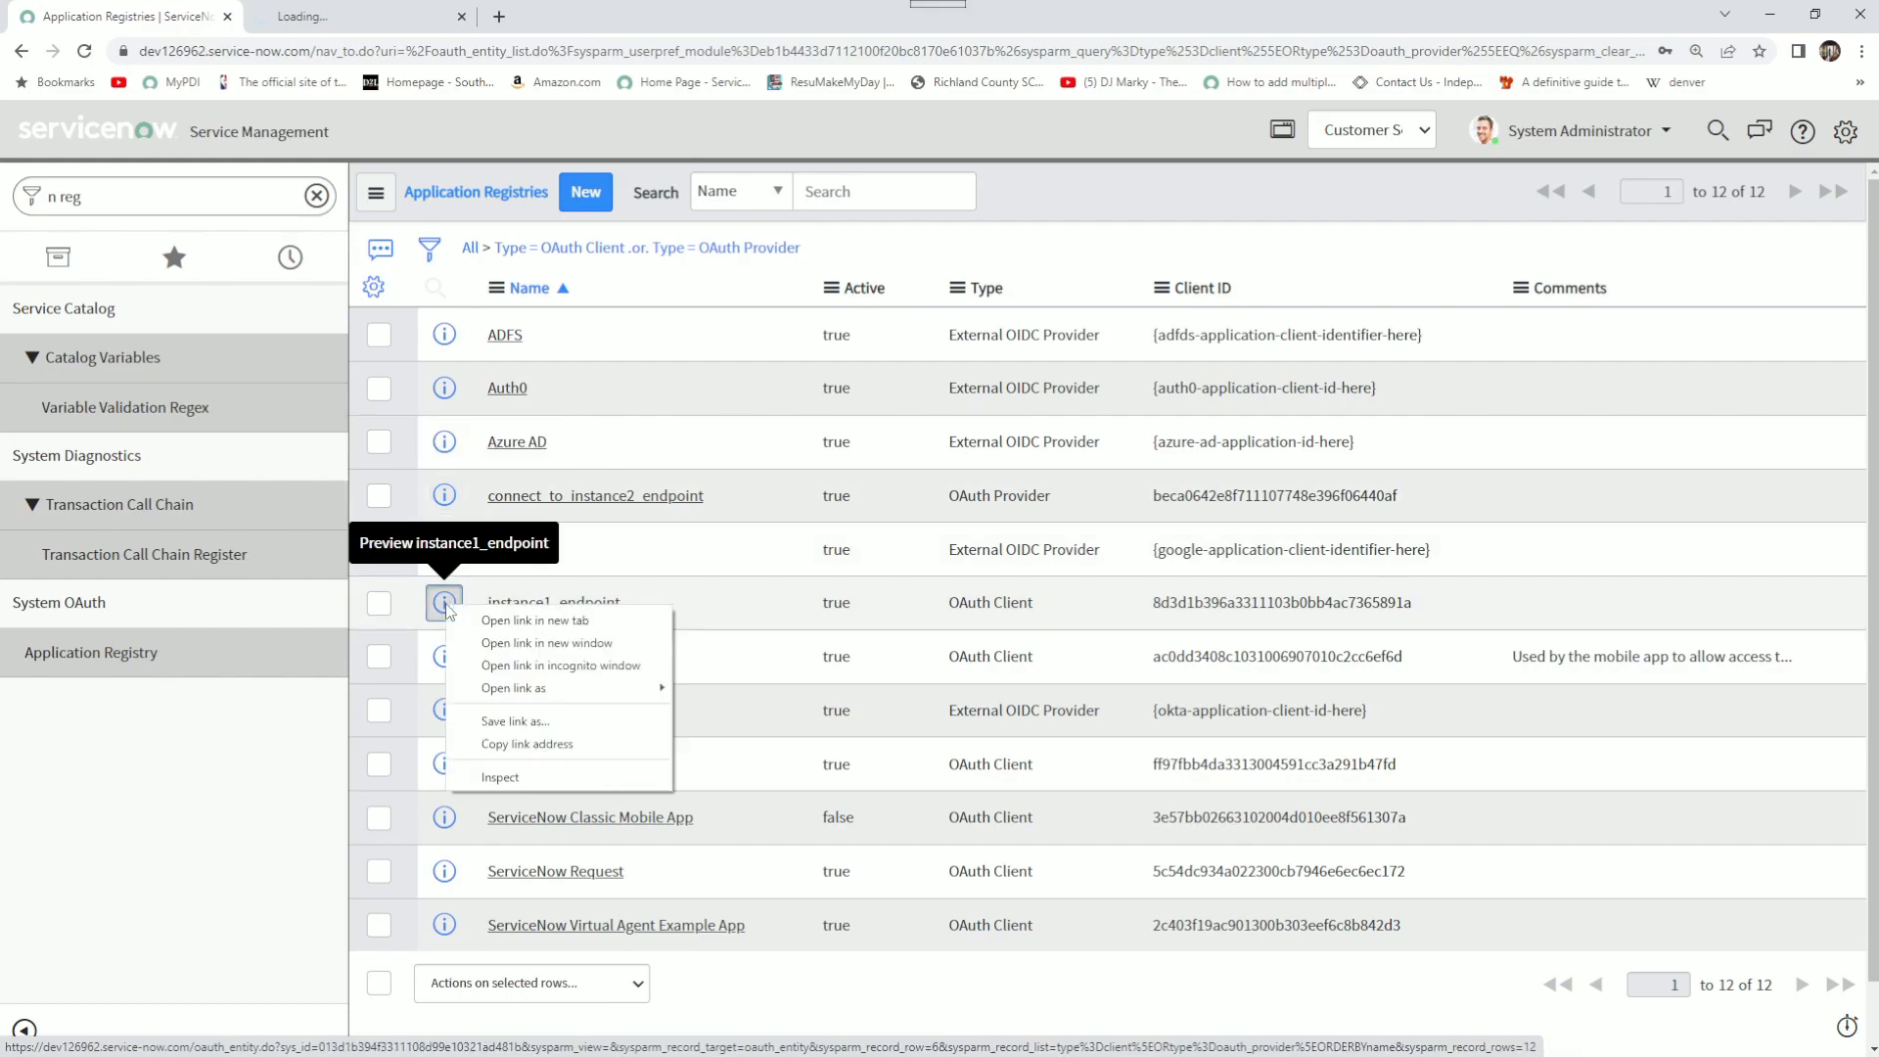
left_click(473, 620)
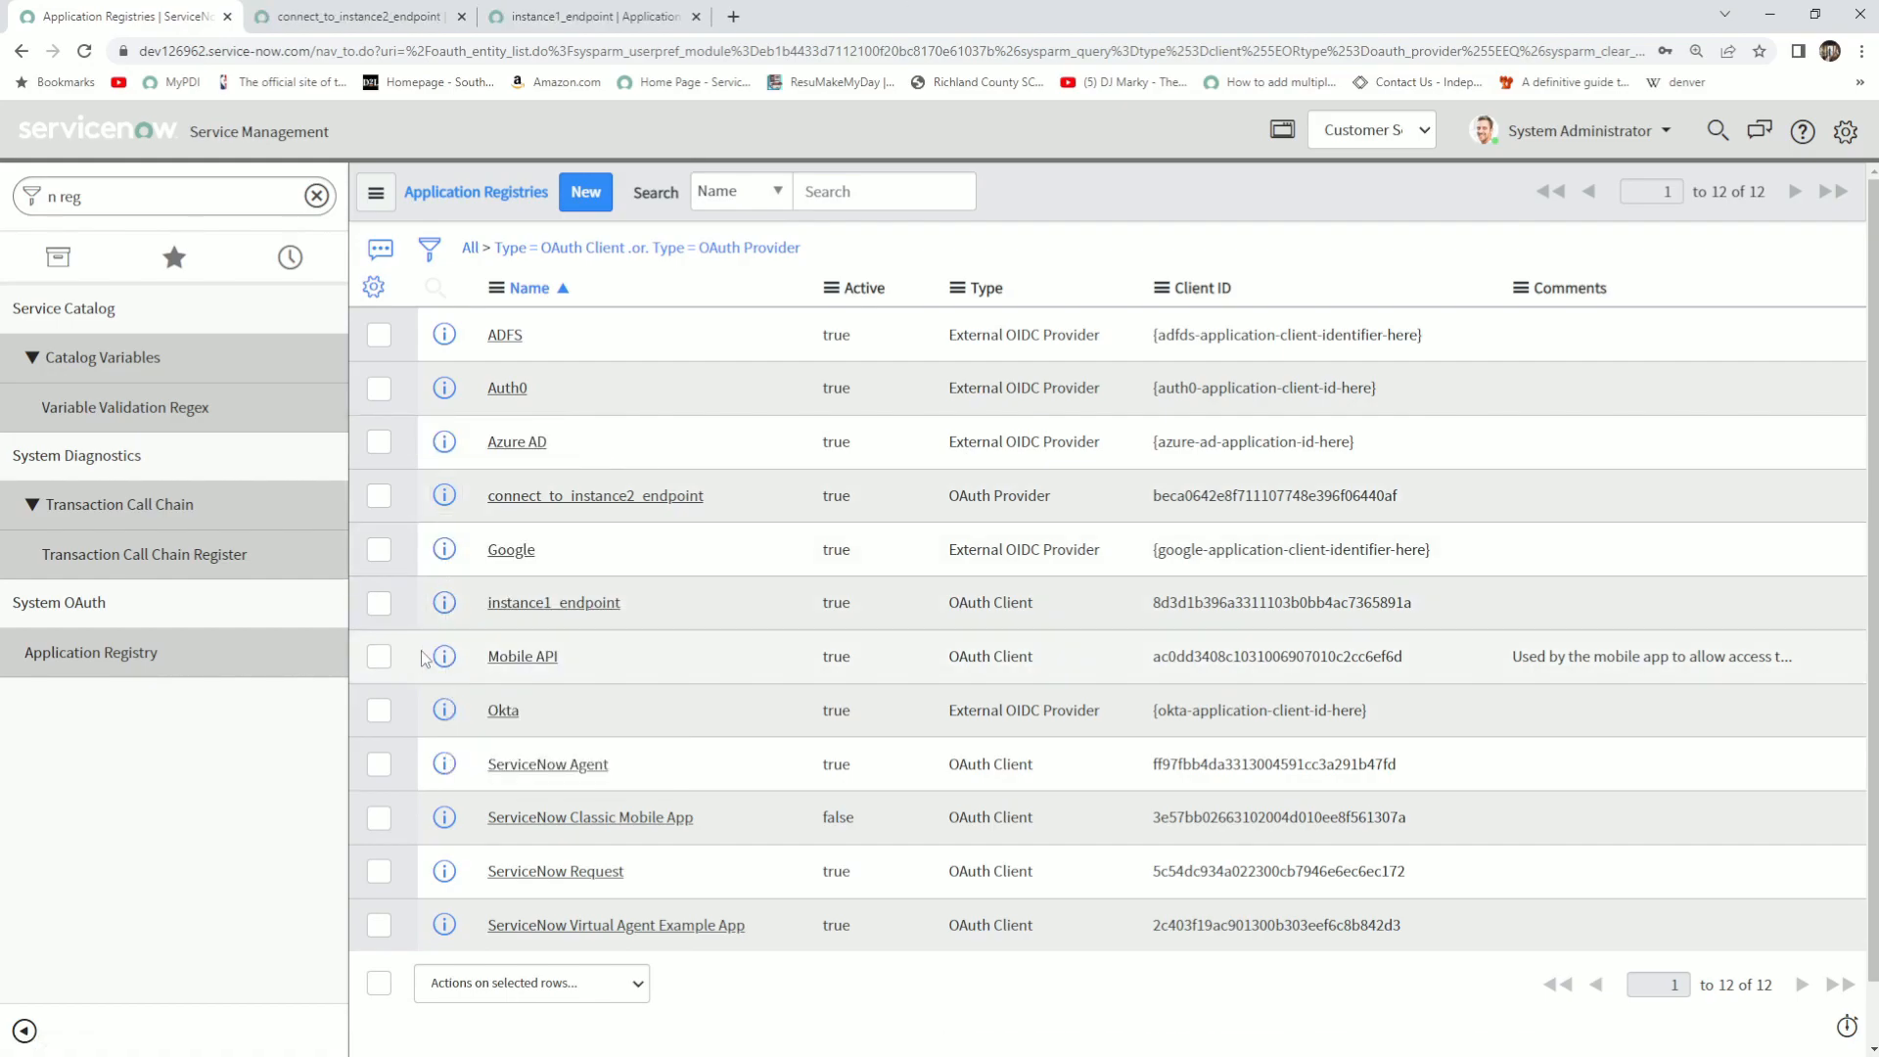
Examine the client credentials, token URL and OAuth entity profiles in the two existing endpoint records
left_click(401, 17)
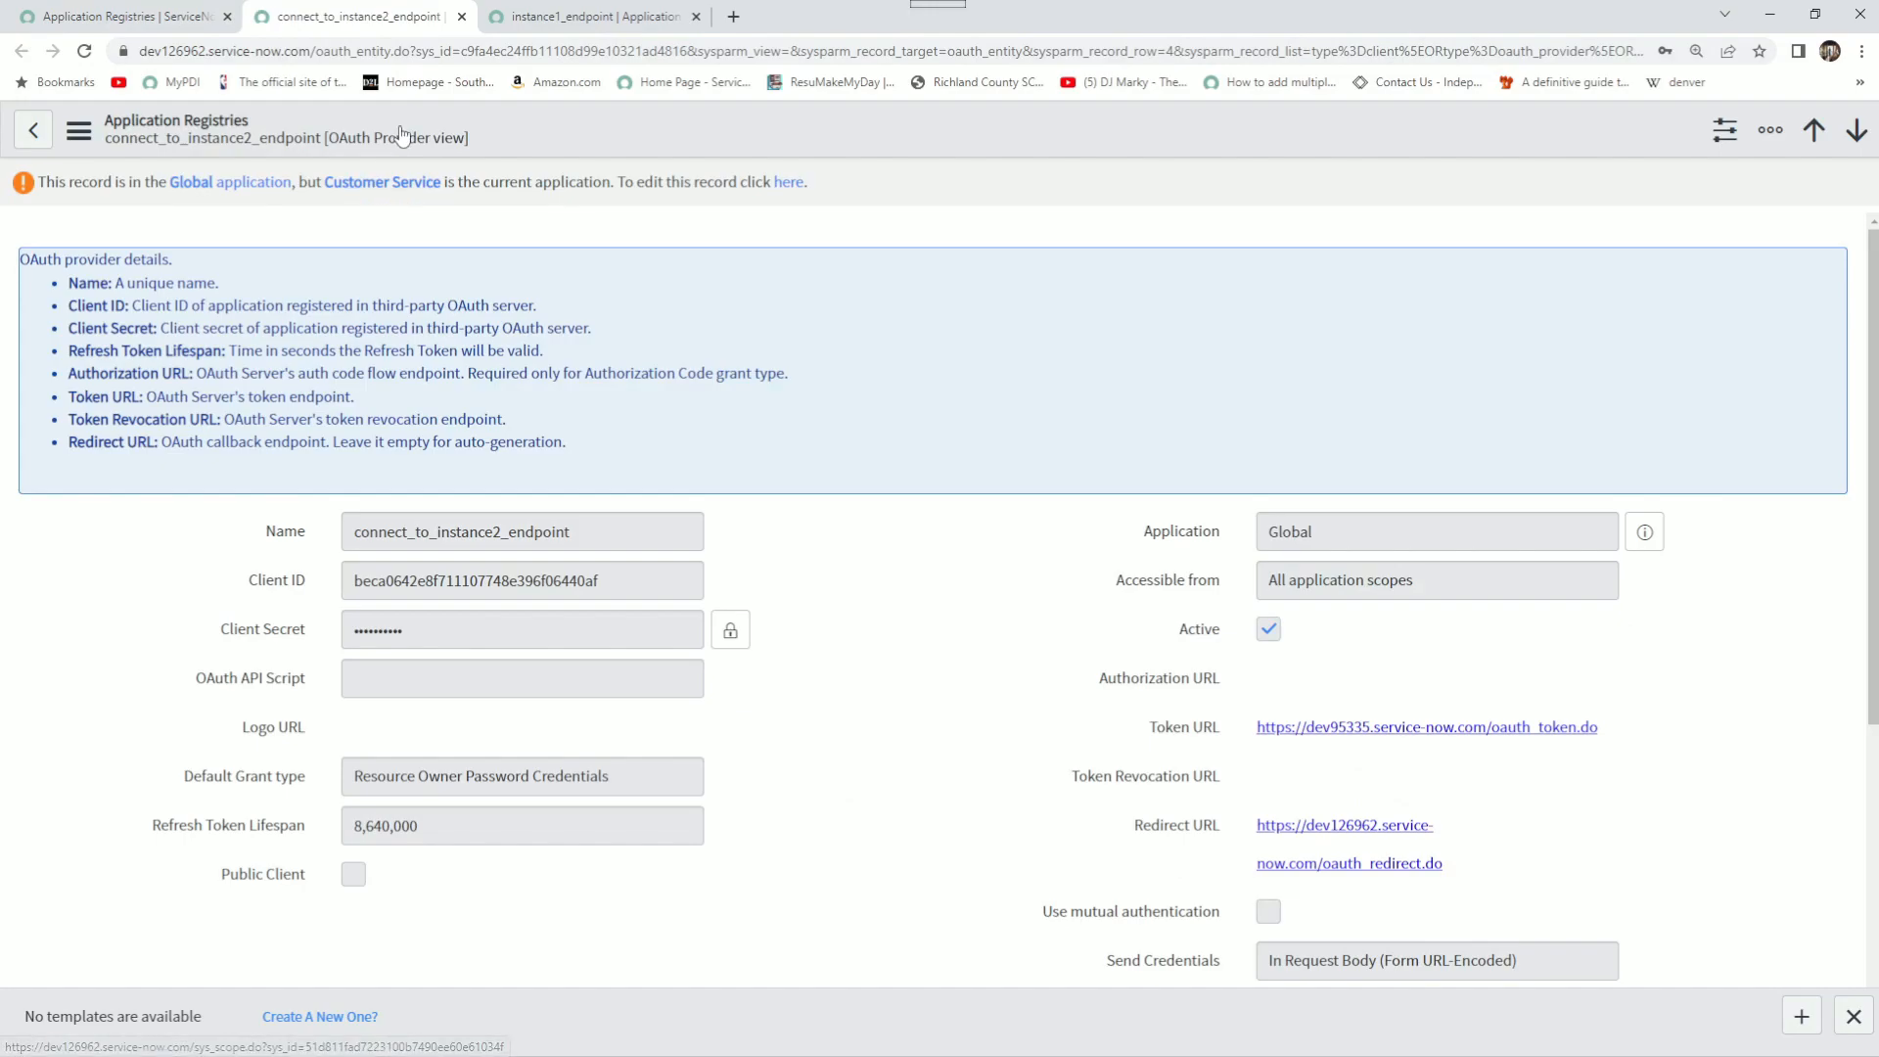
left_click(546, 30)
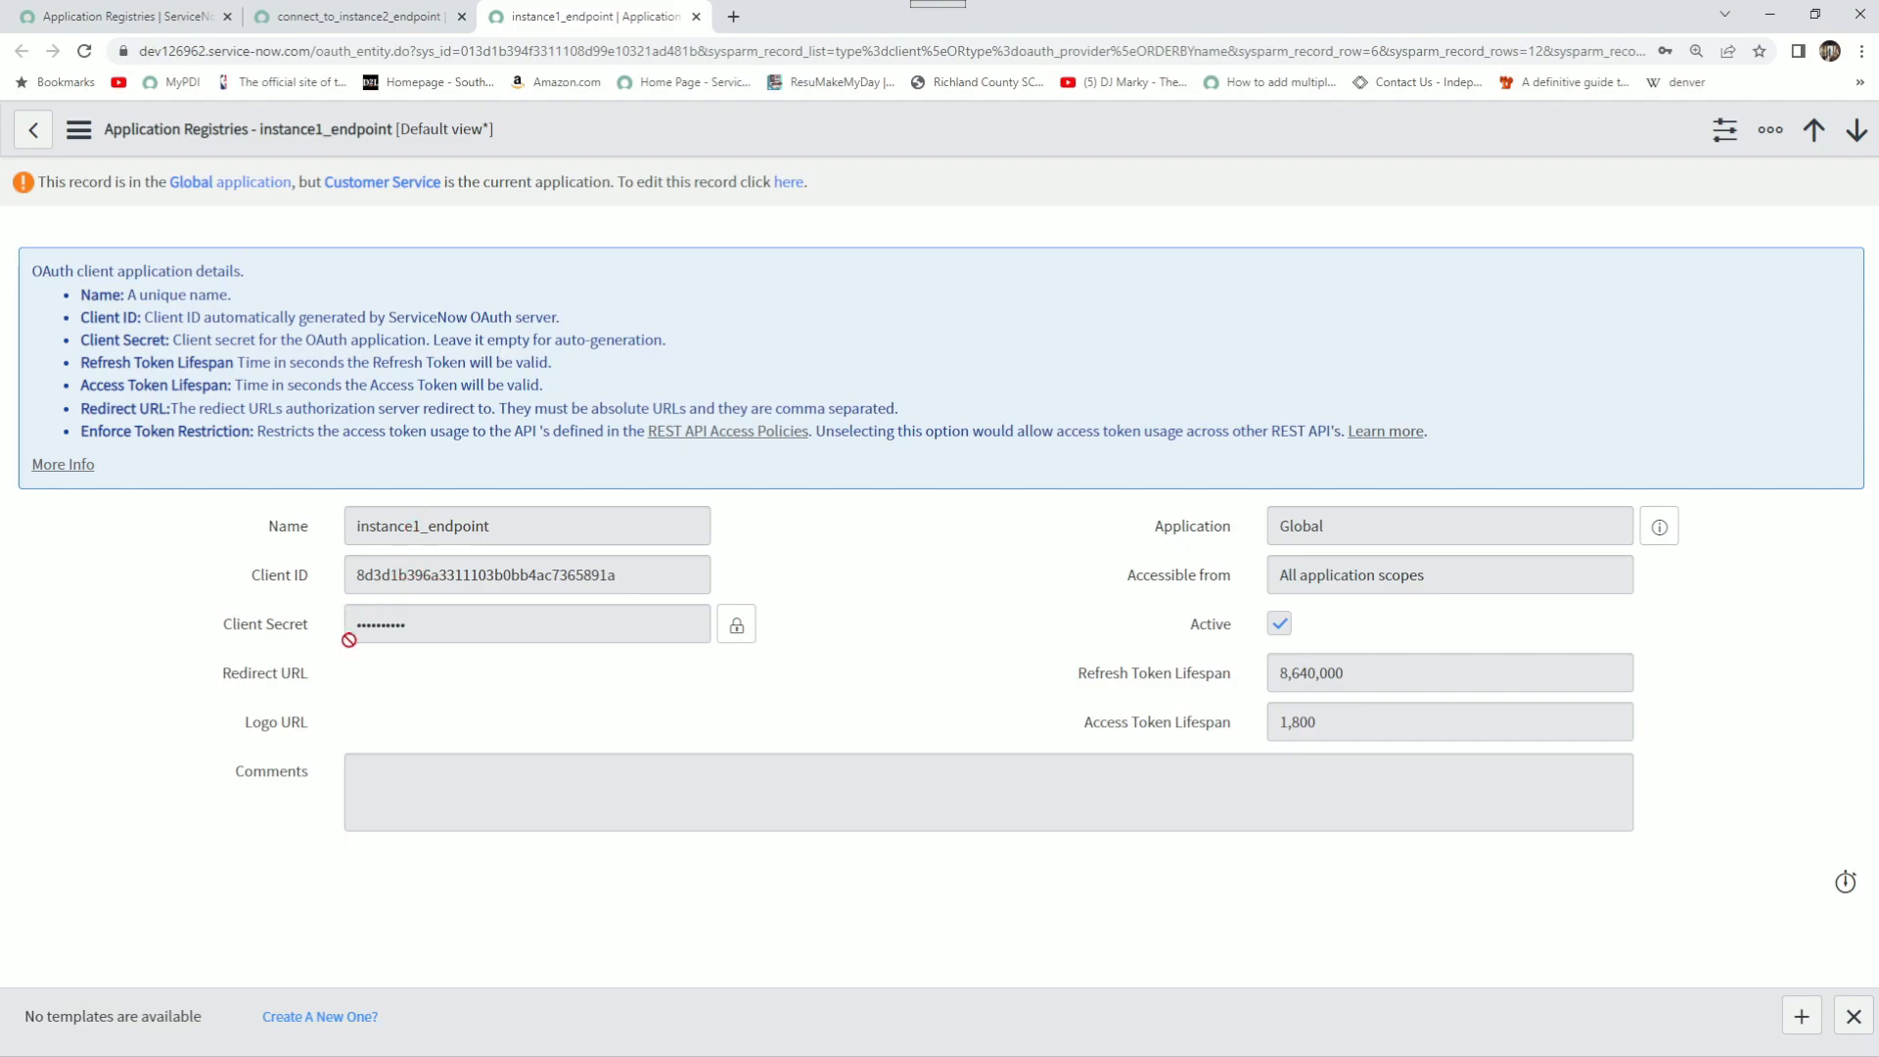
key("ctrl+shift+Tab")
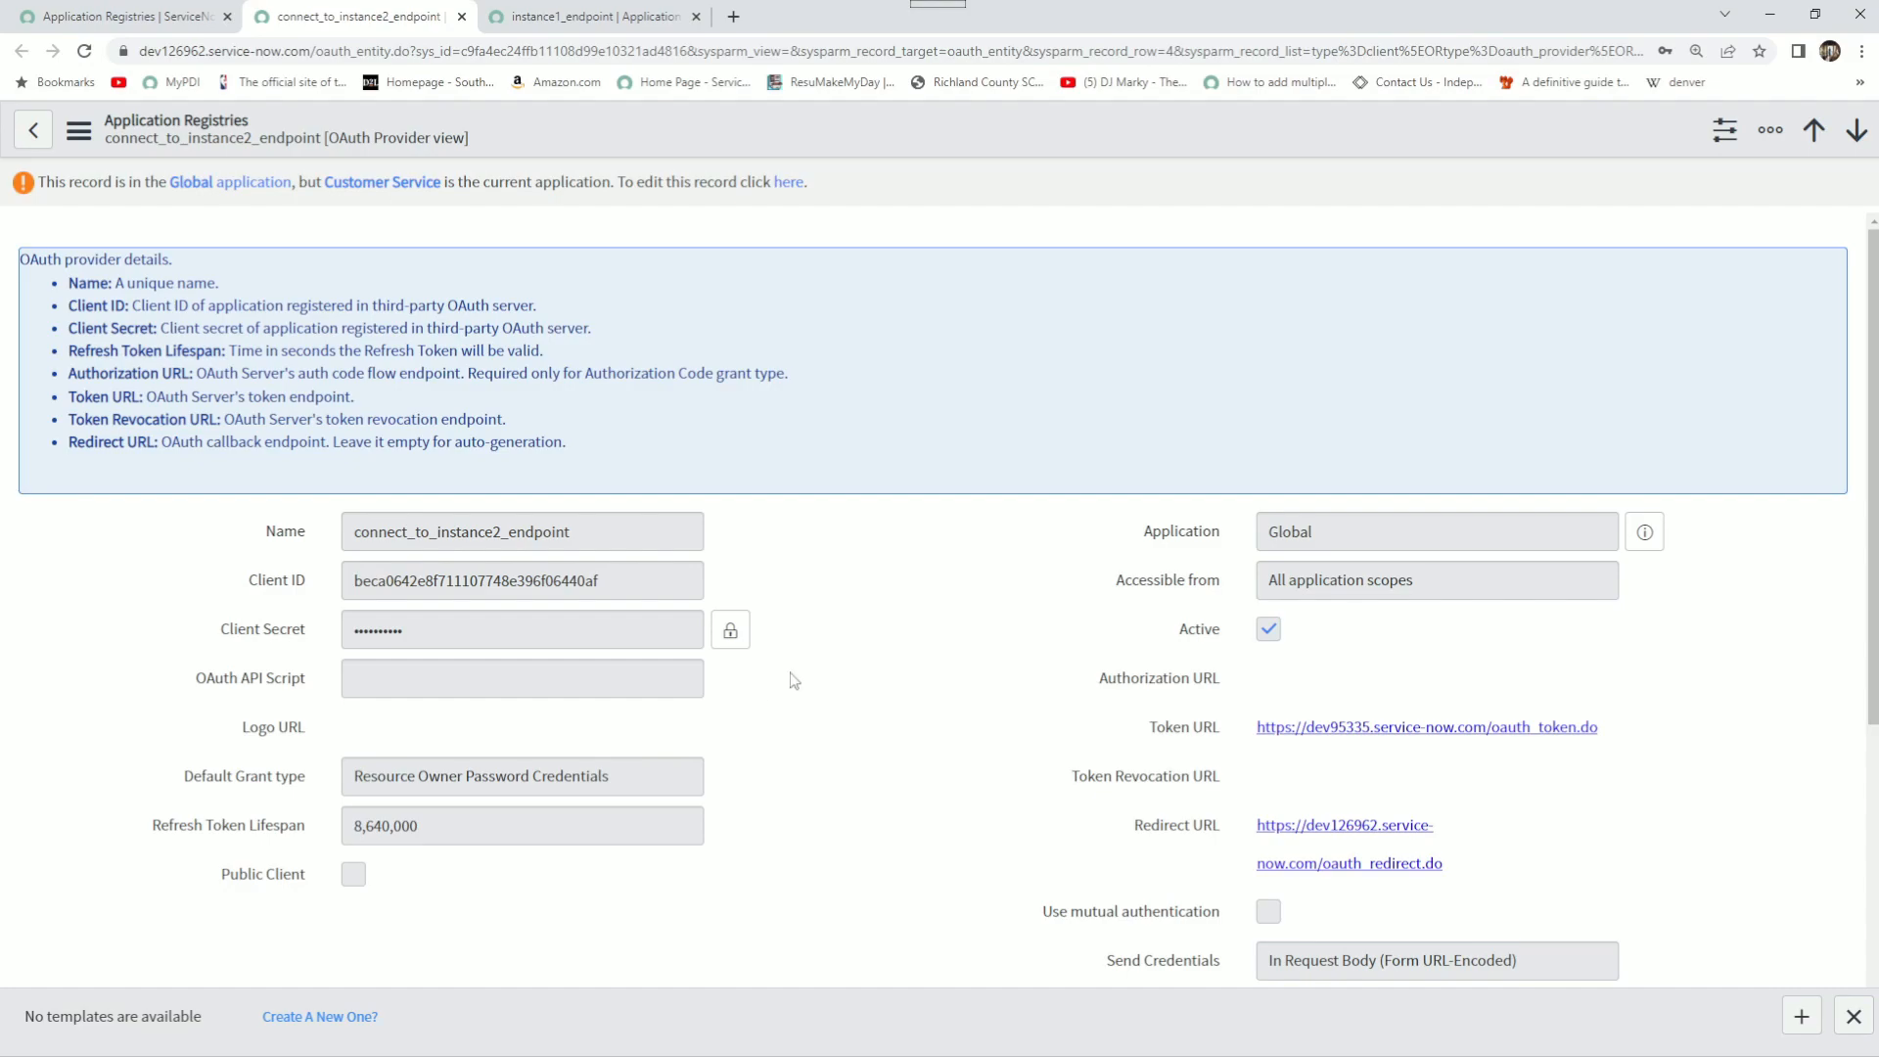
scroll(794, 680, "down", 3)
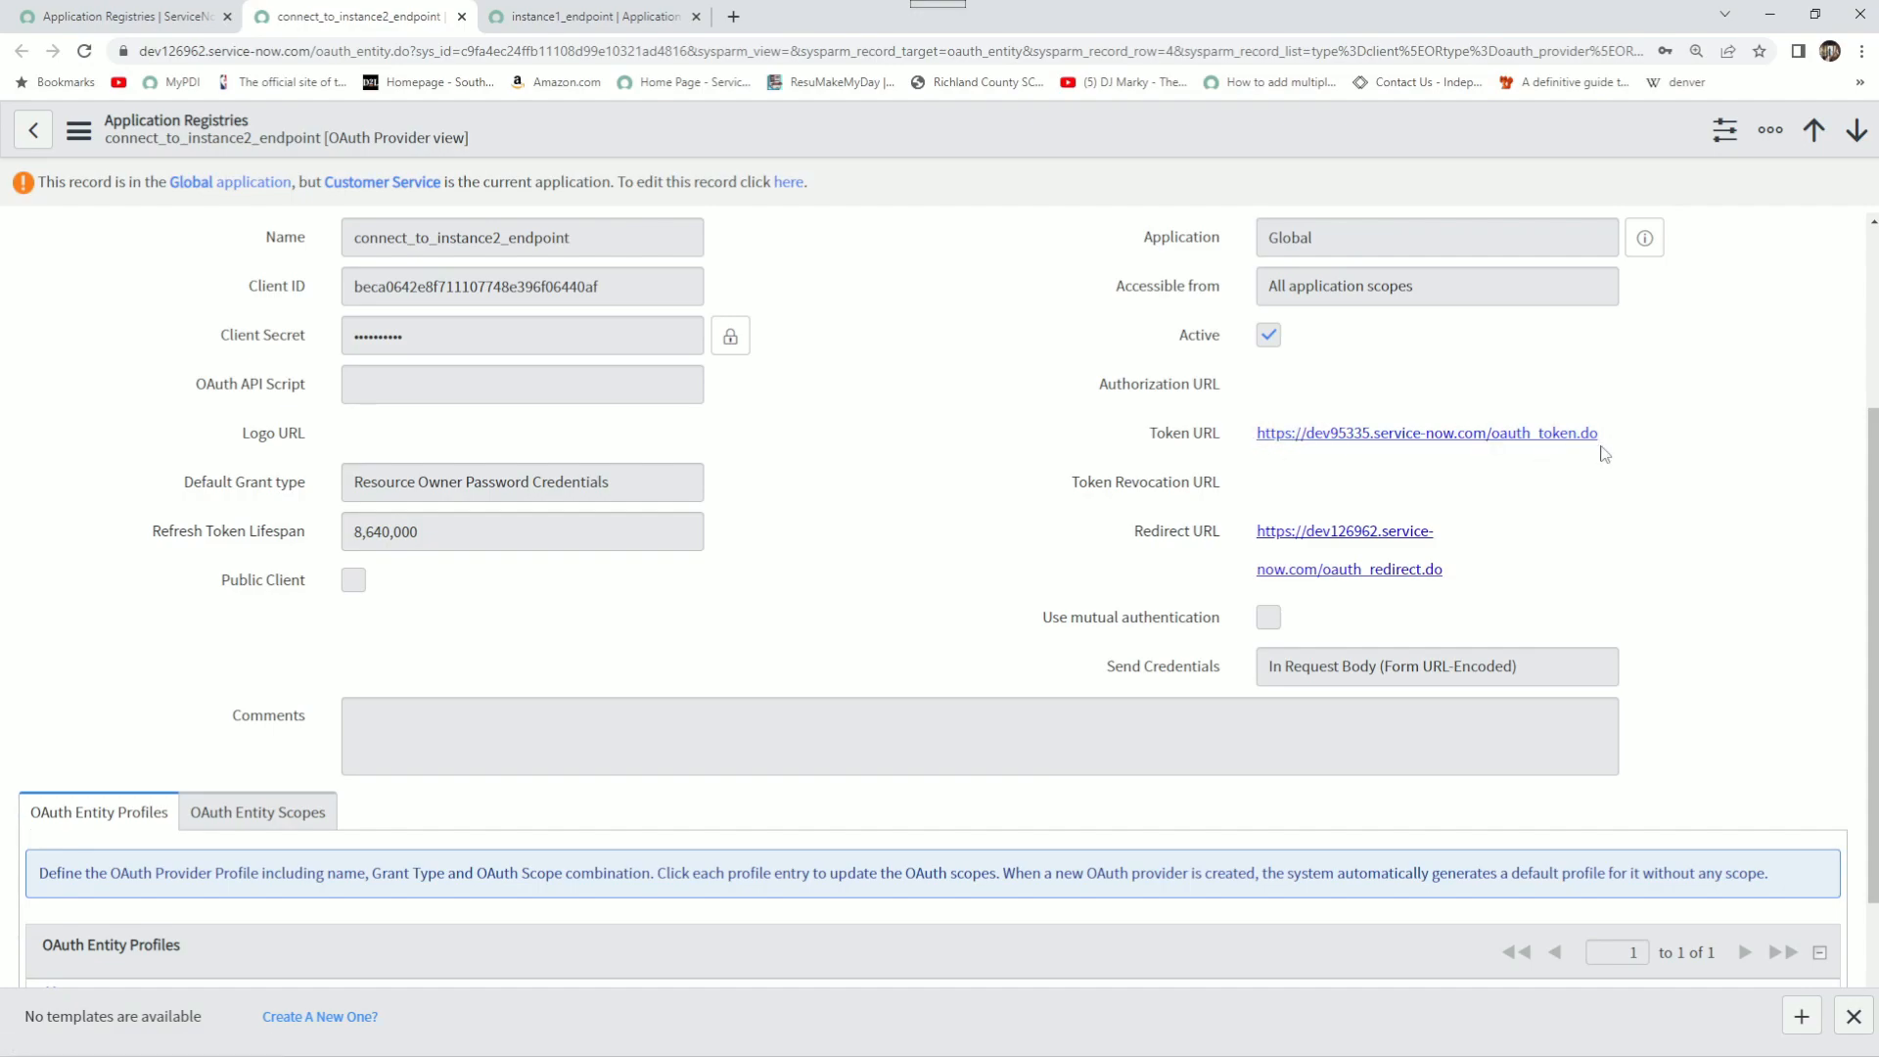
scroll(816, 497, "down", 2)
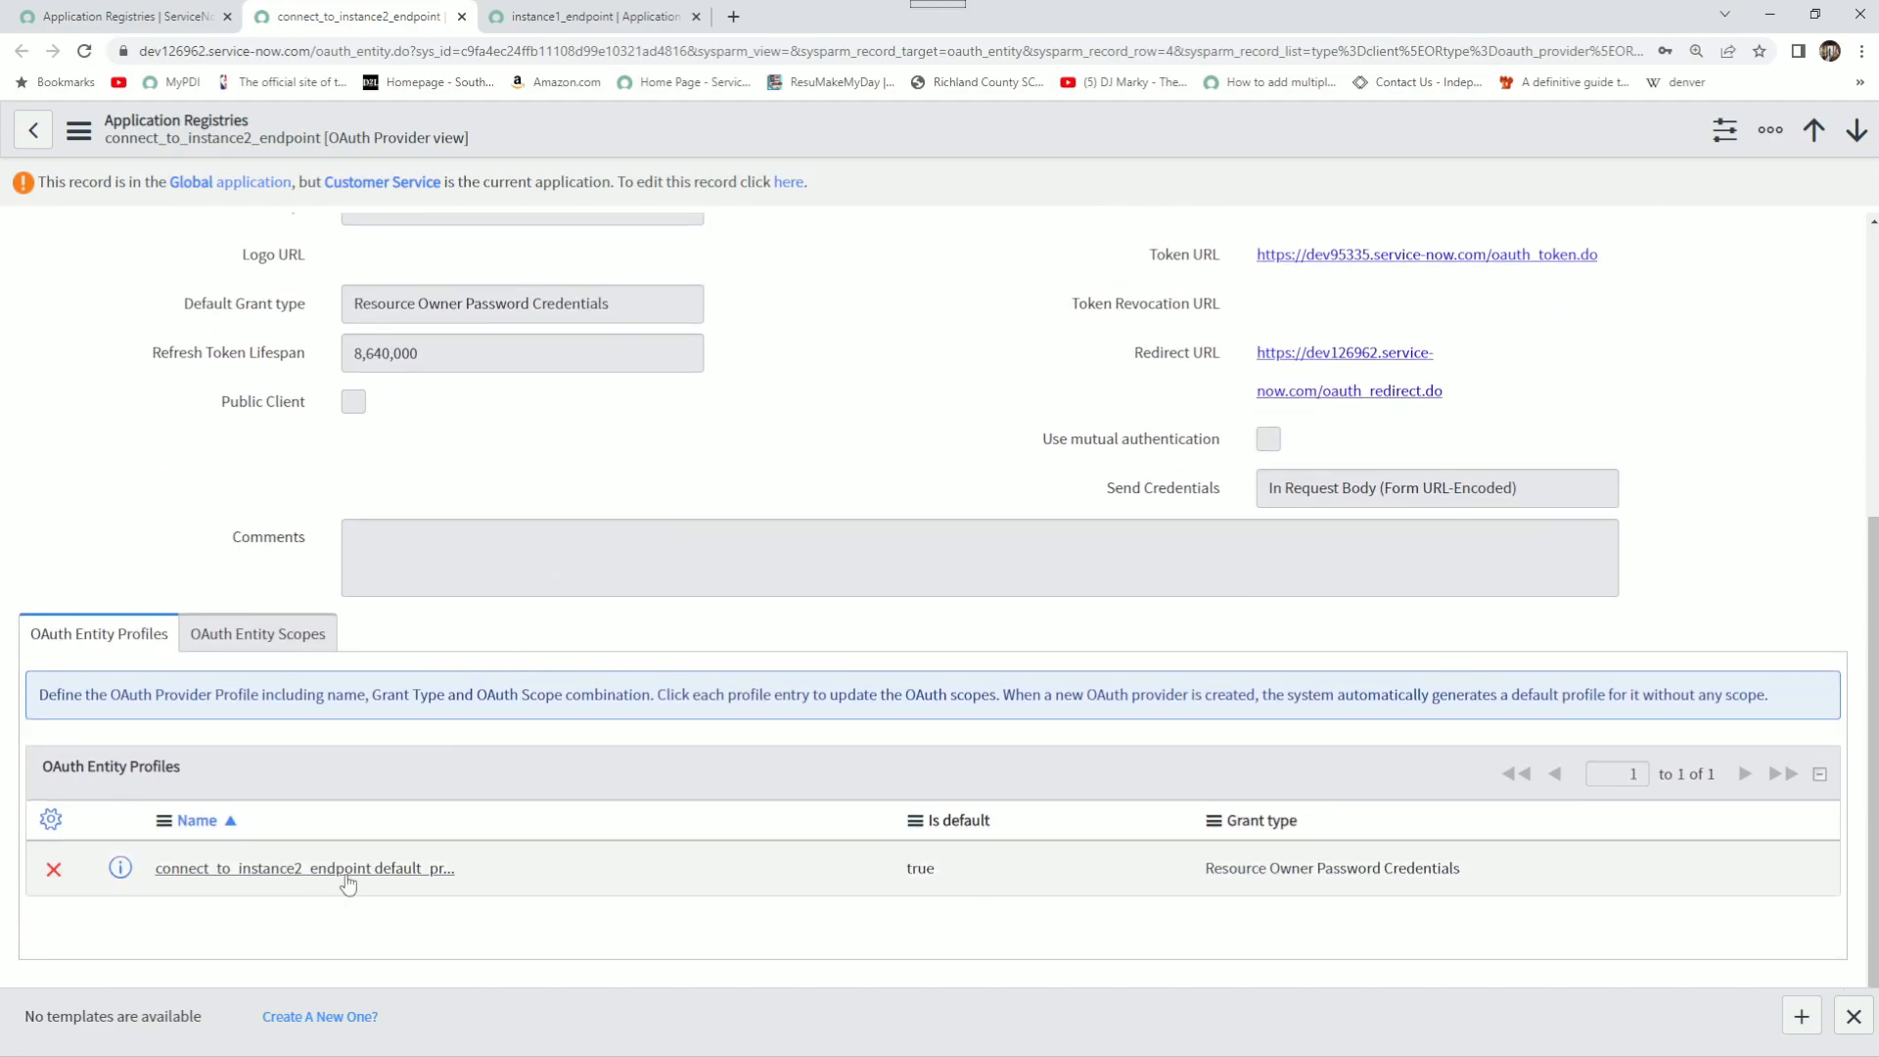
scroll(538, 687, "up", 5)
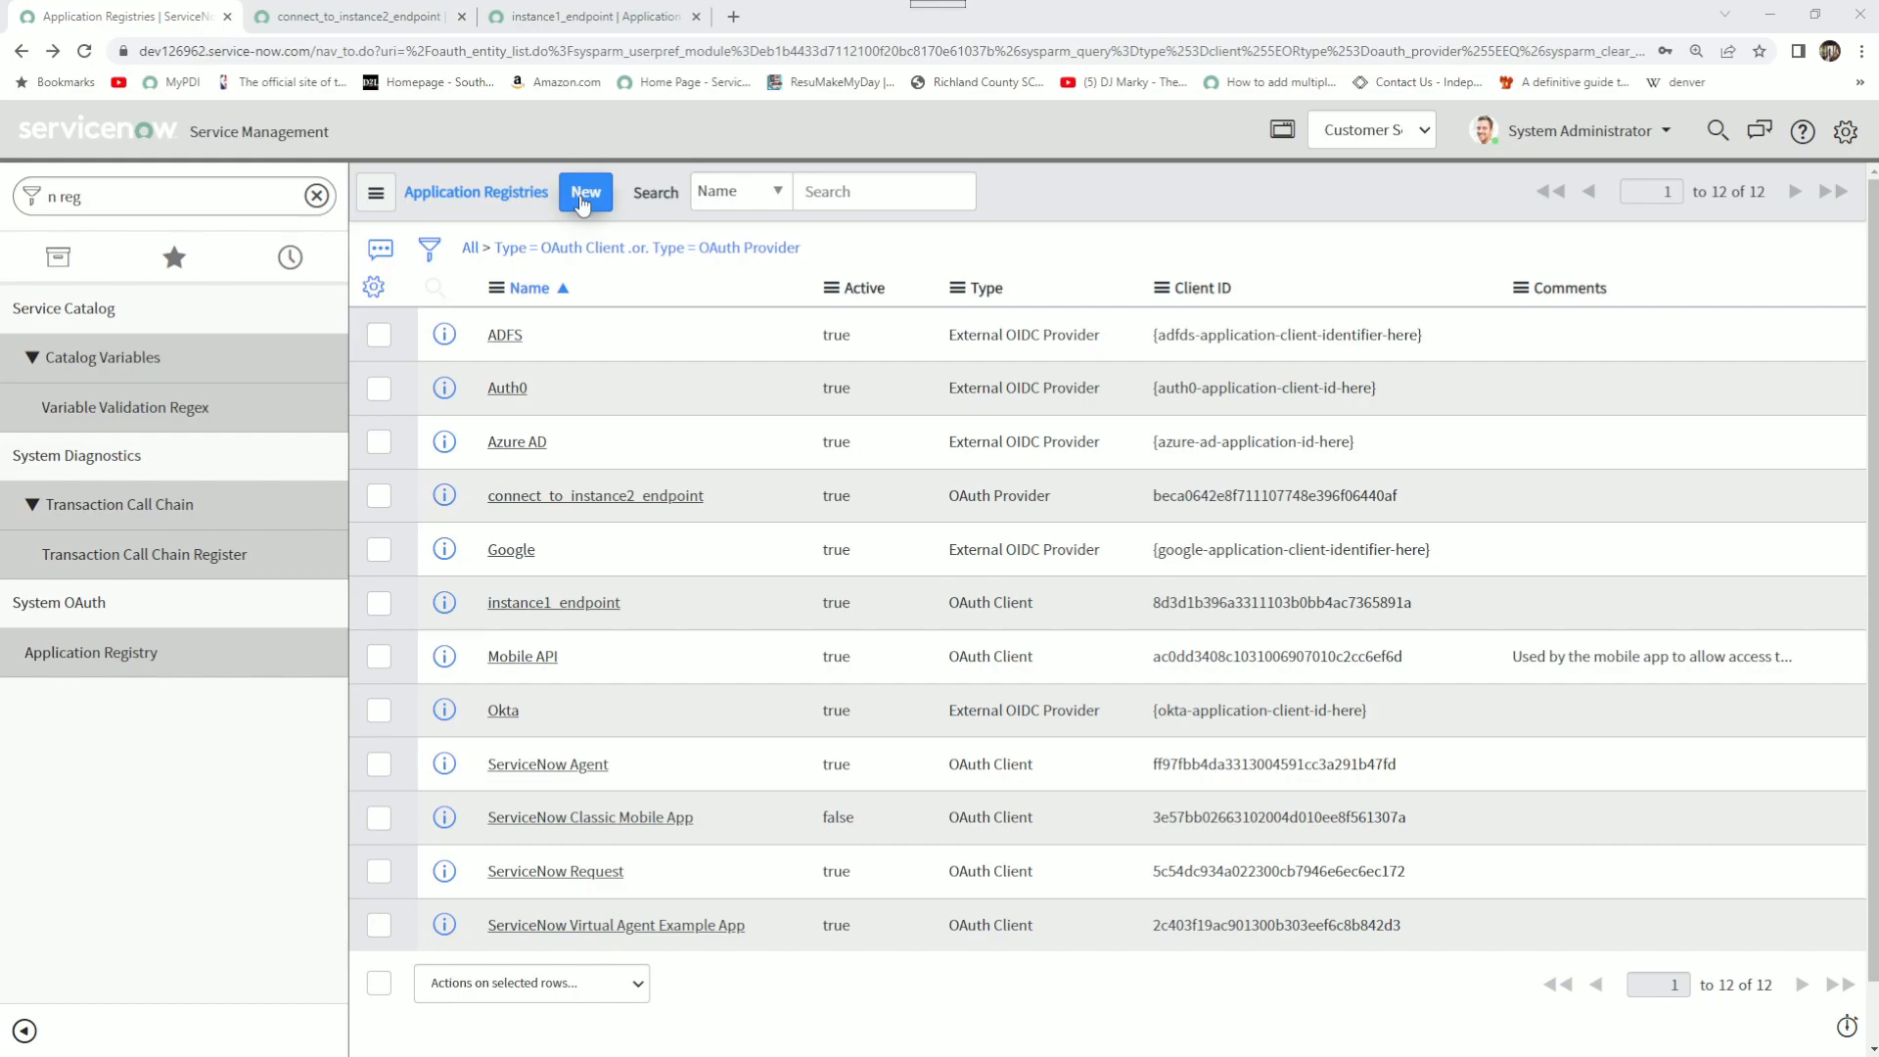
Start a new application registry as an OAuth API endpoint for external clients and check its Client ID and Client Secret fields
left_click(584, 201)
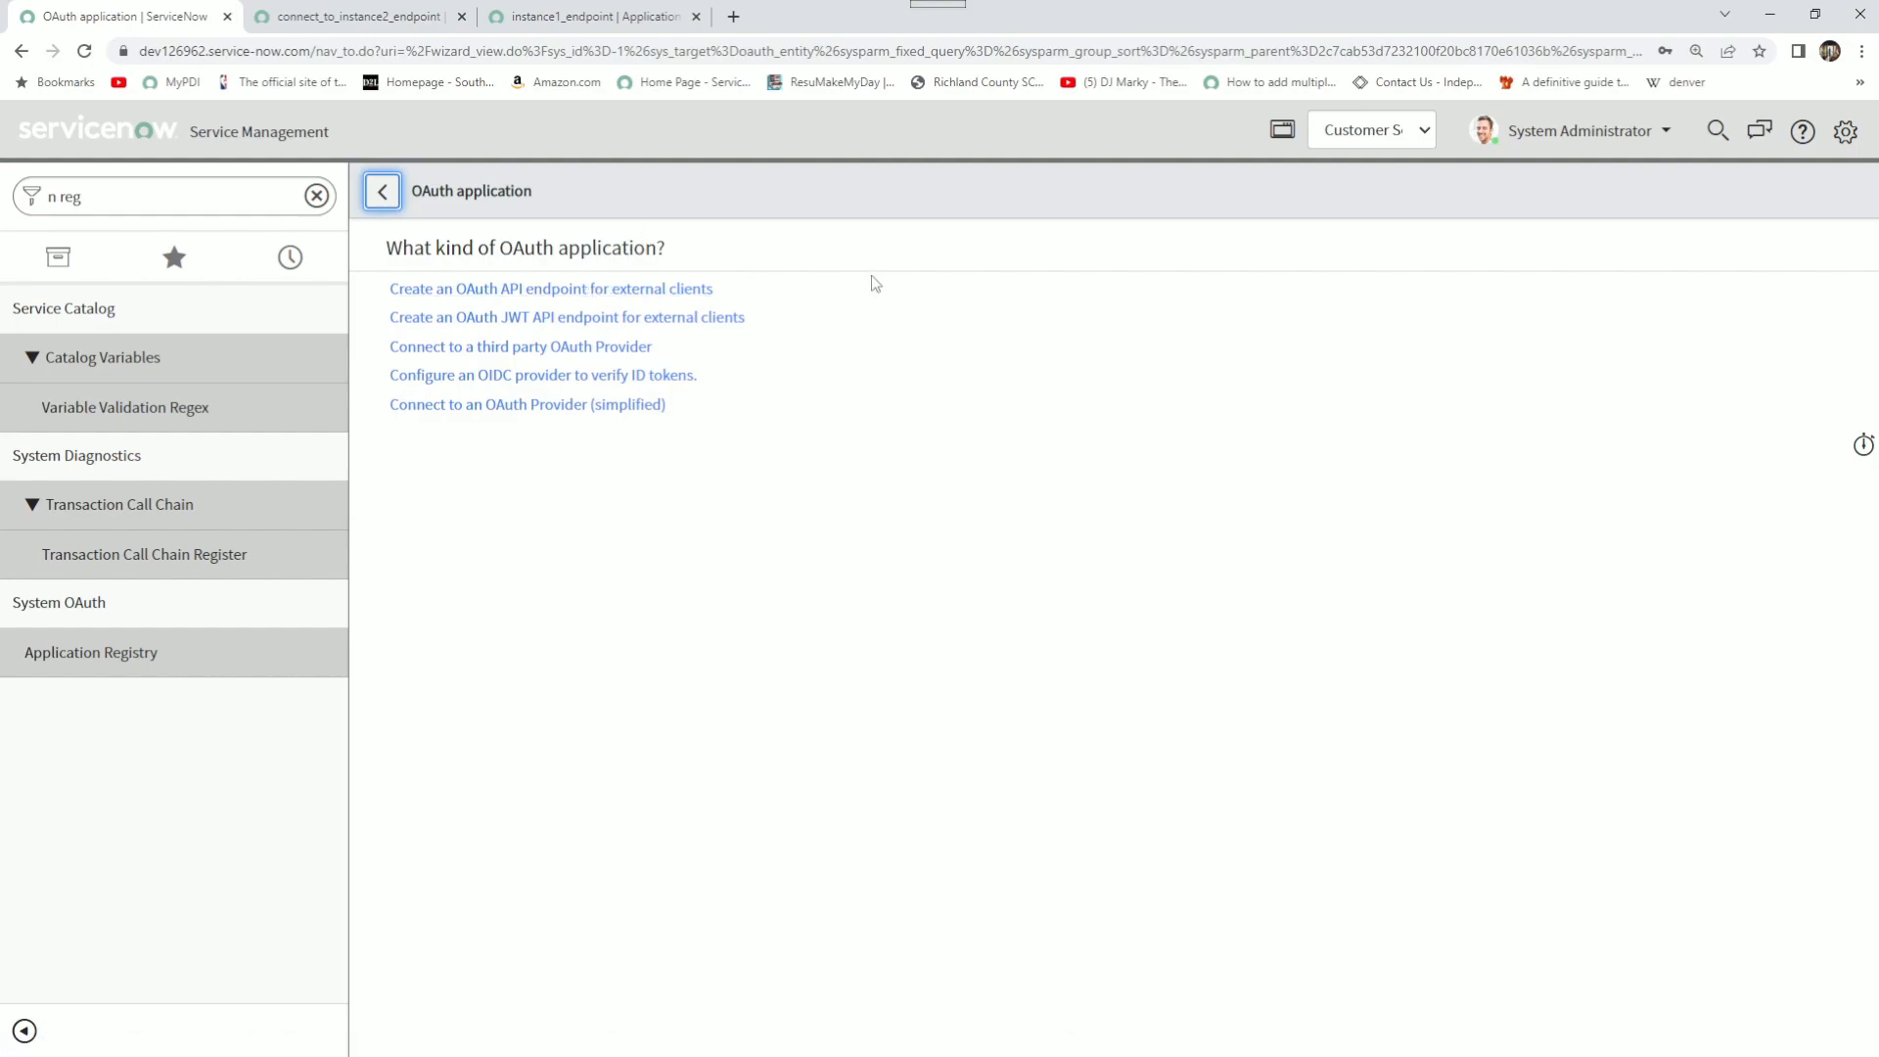
left_click(642, 297)
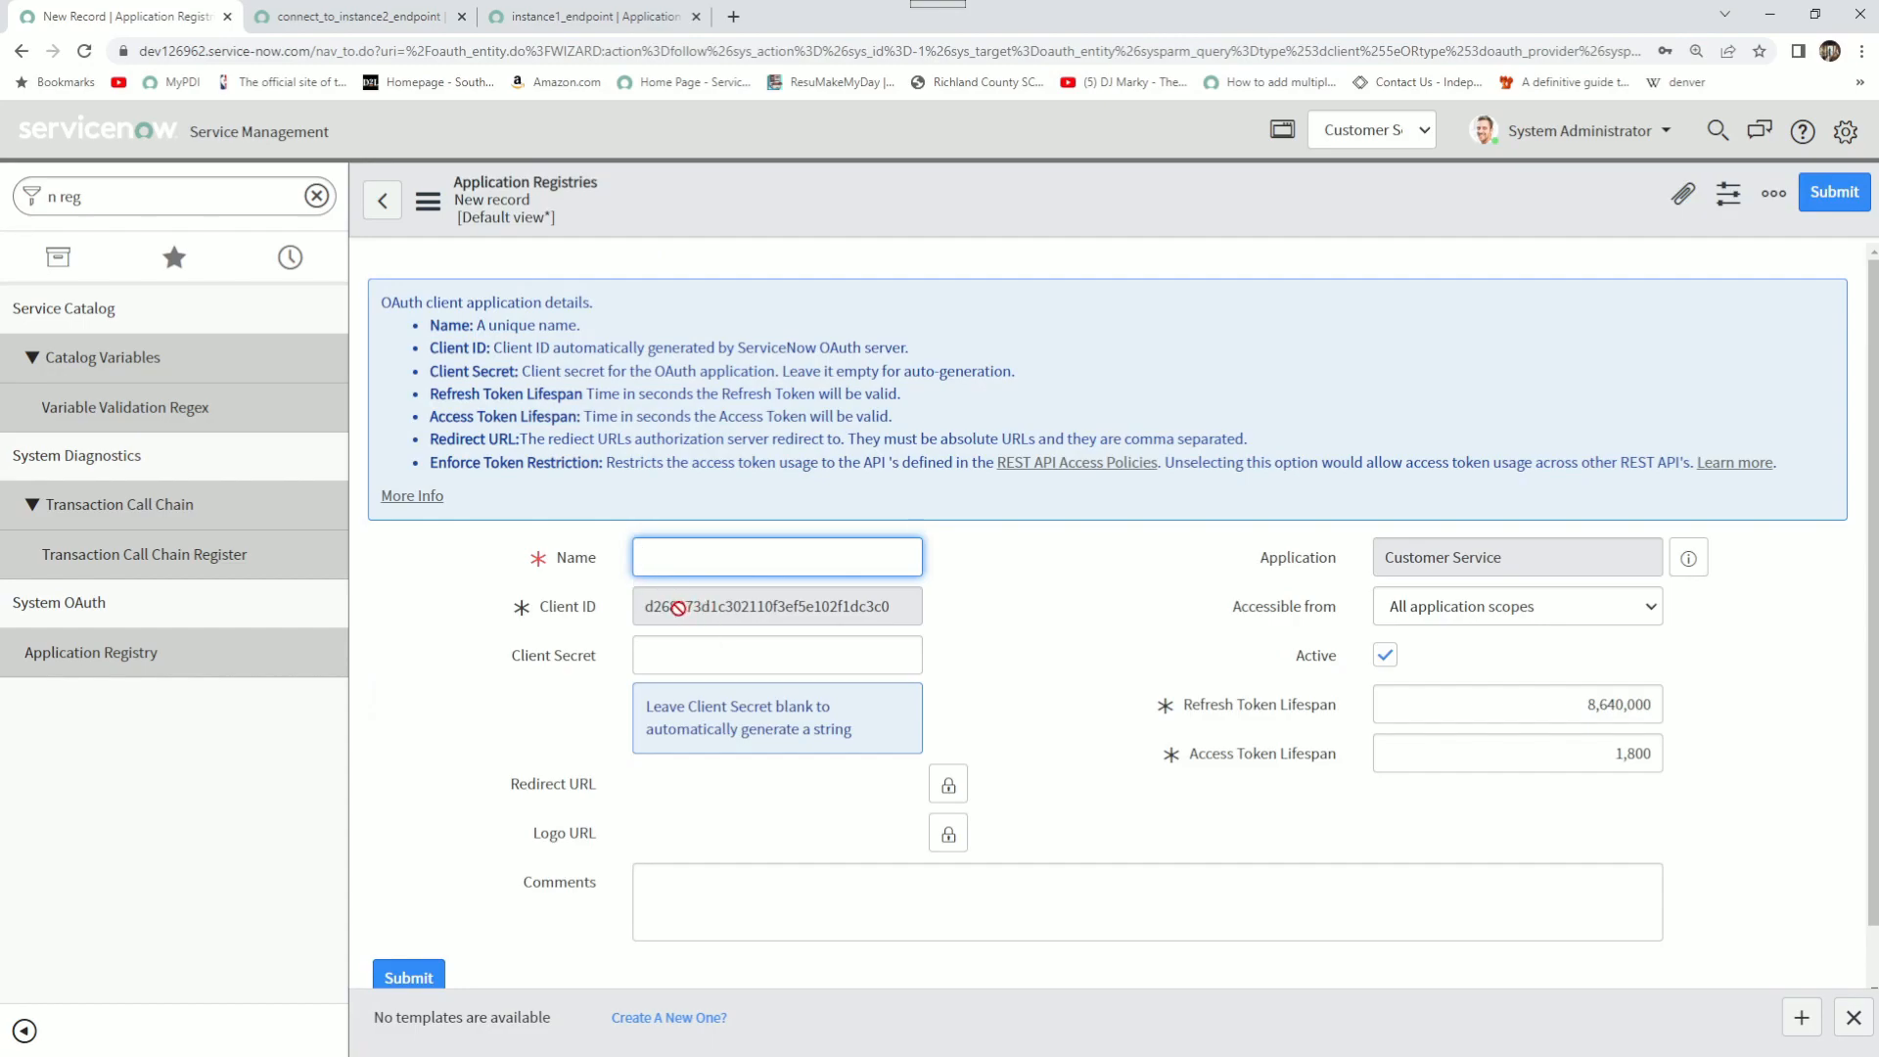
left_click_drag(651, 608, 896, 607)
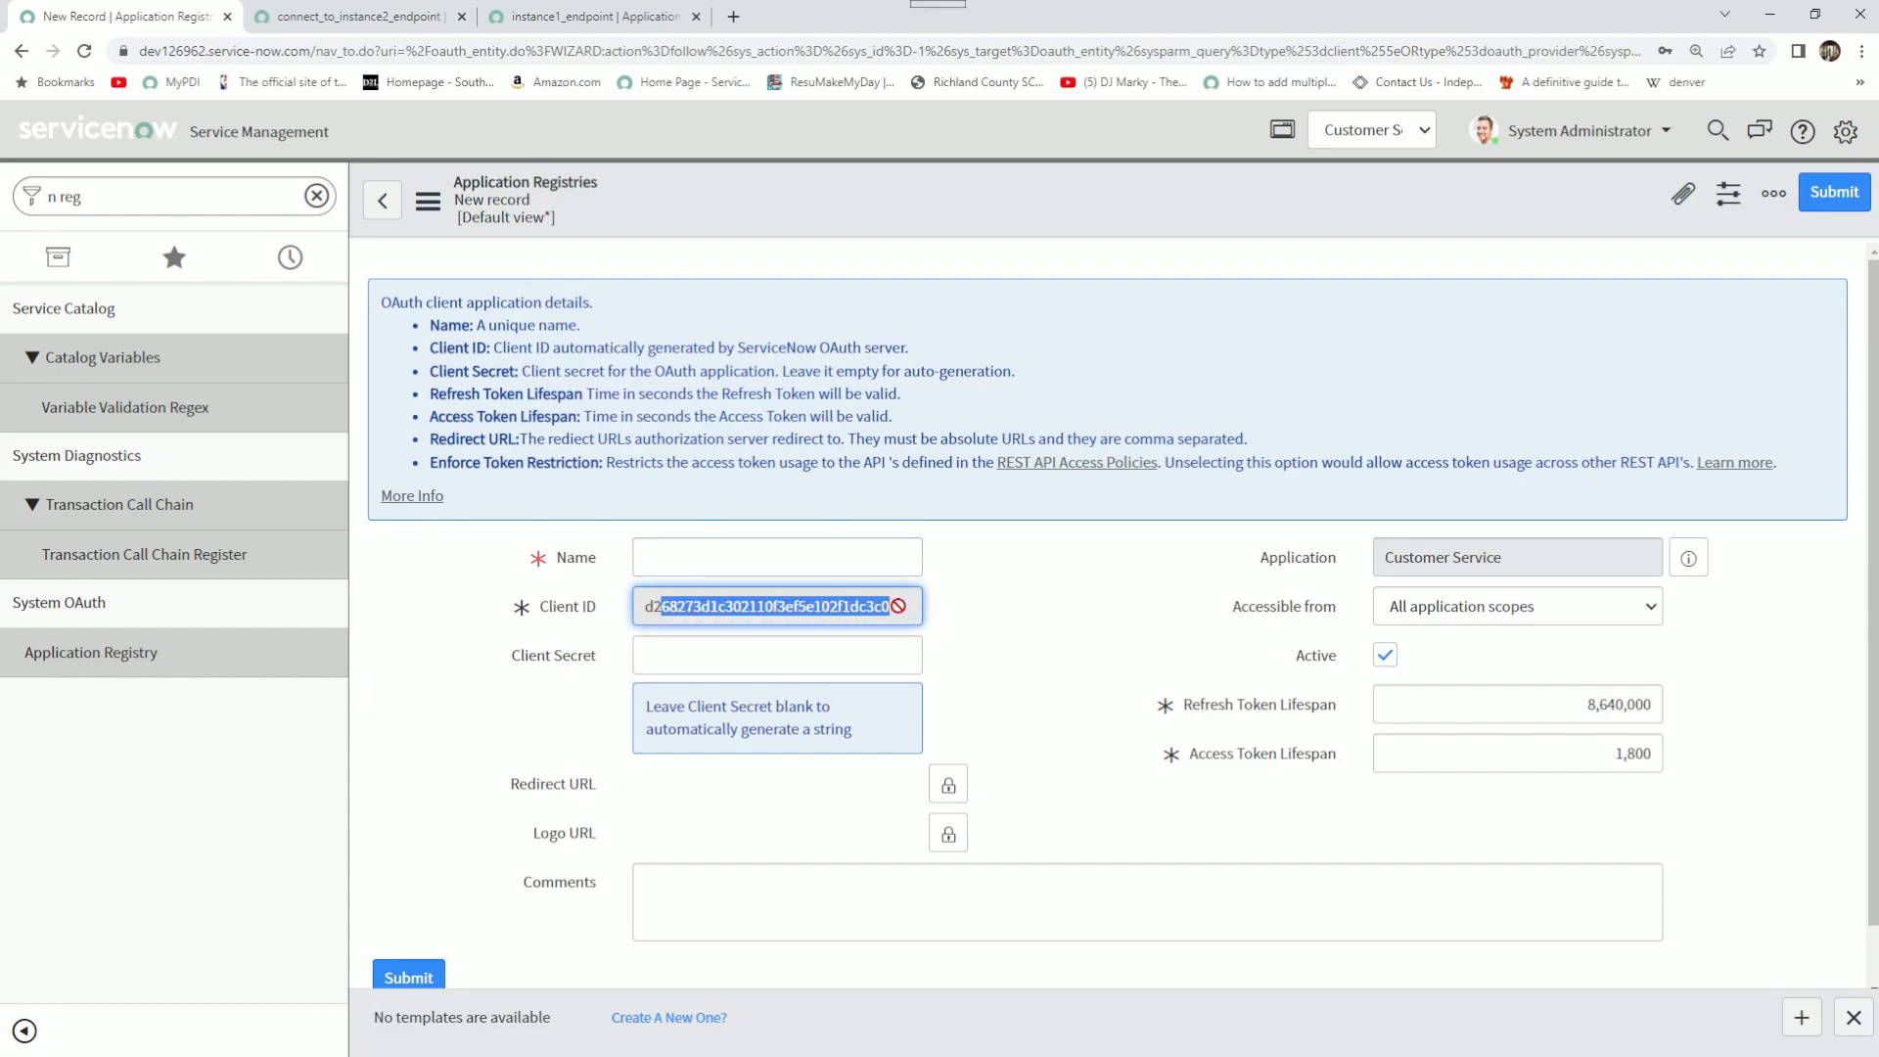
left_click(685, 667)
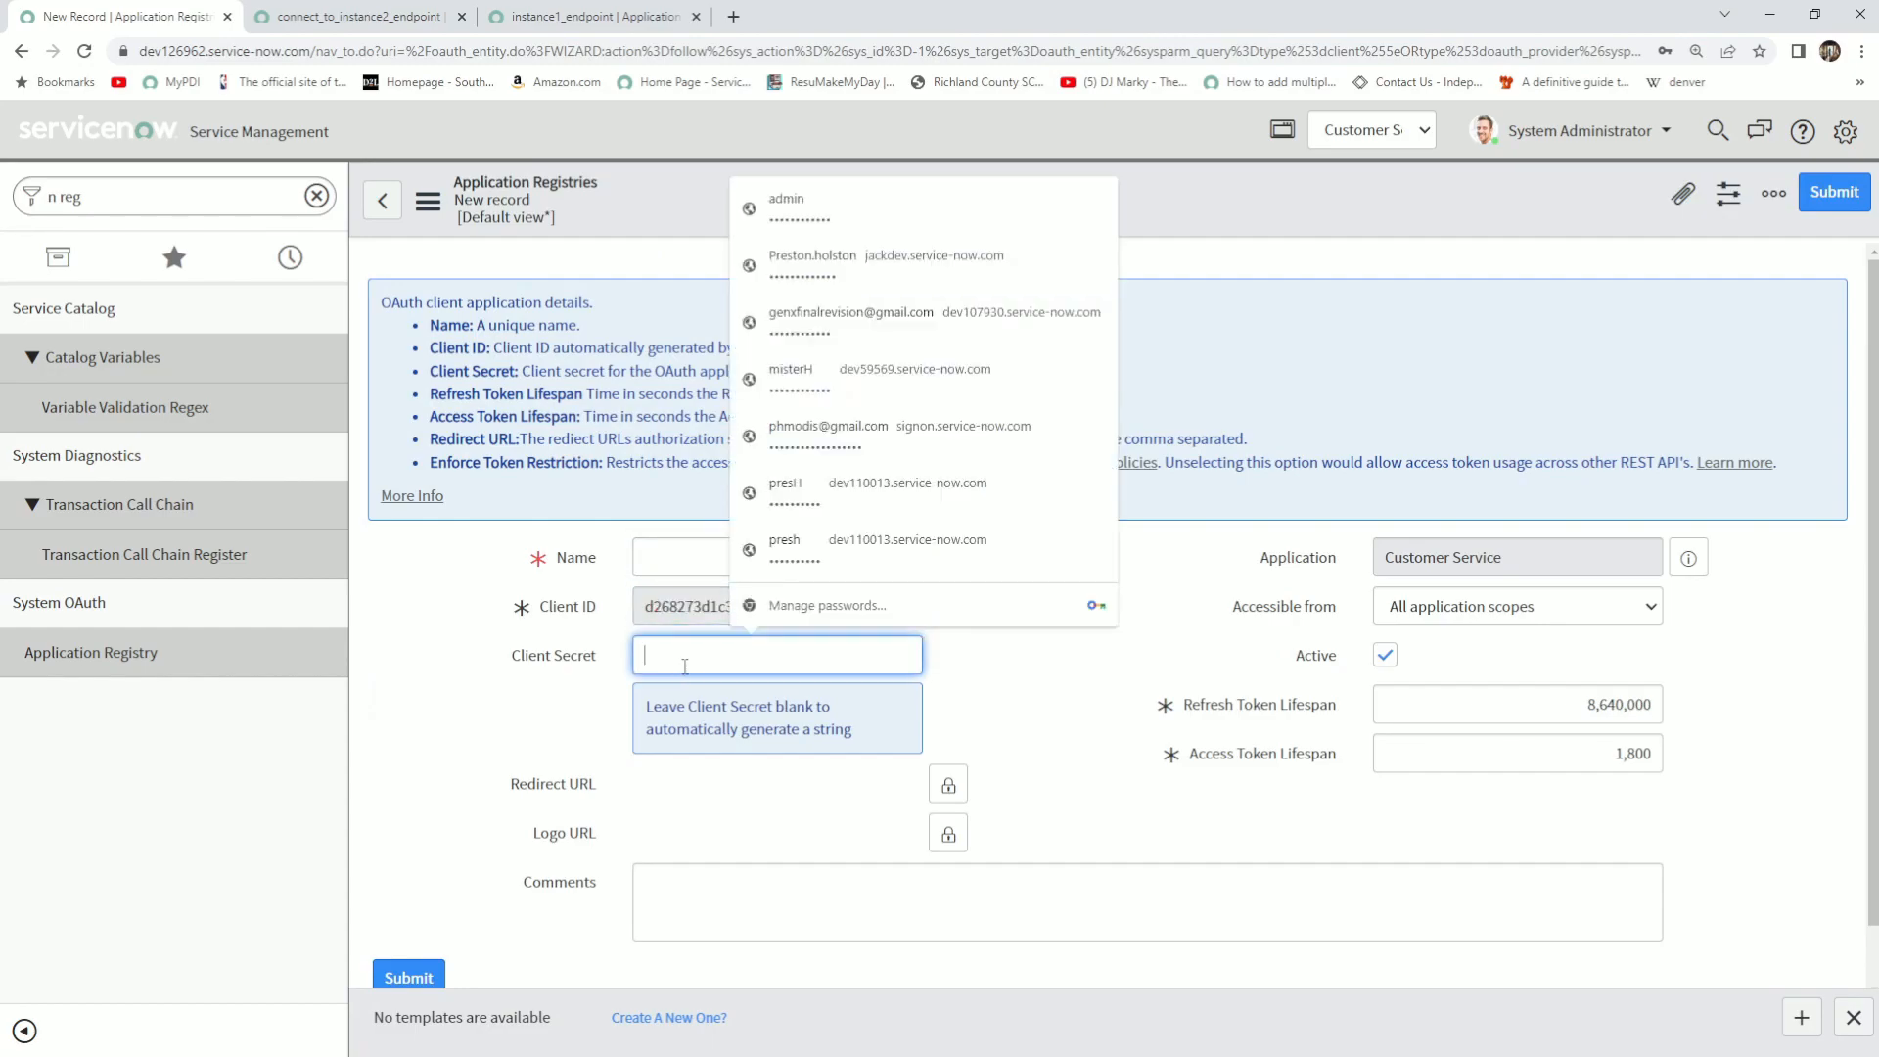
left_click(978, 715)
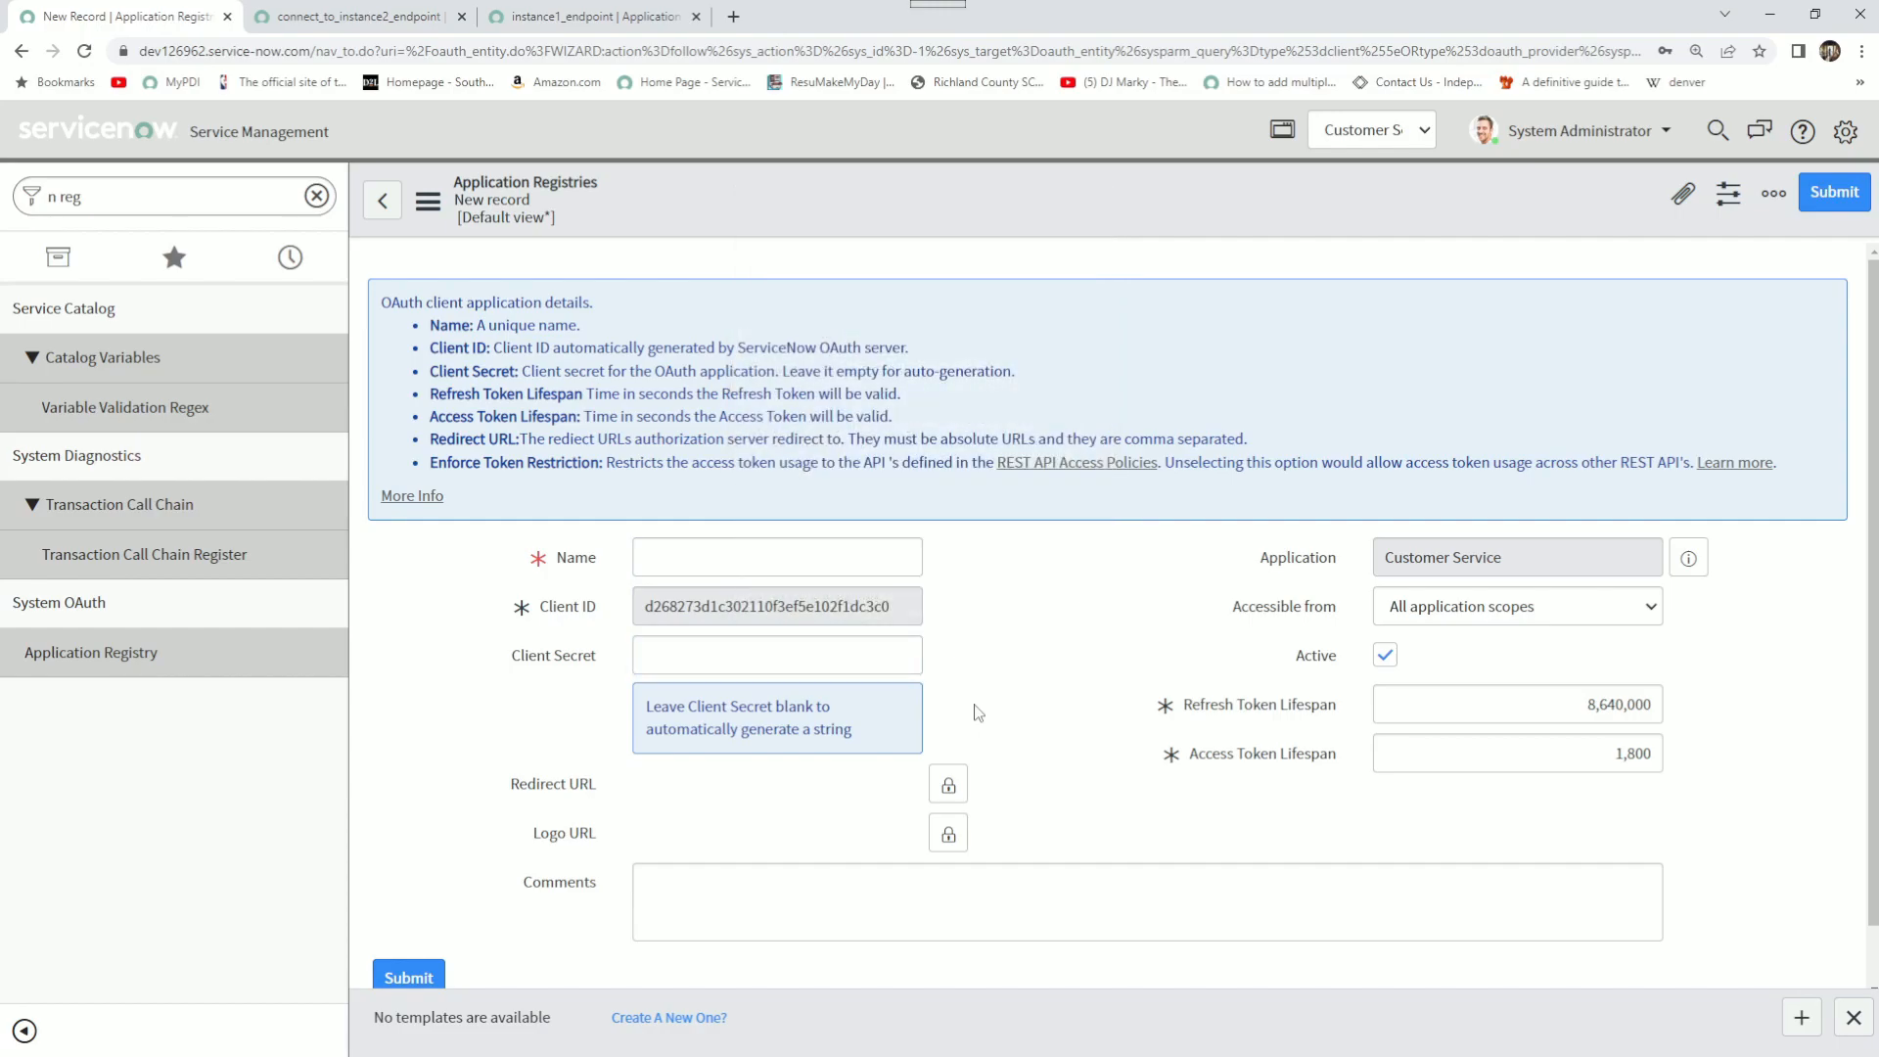
left_click(716, 554)
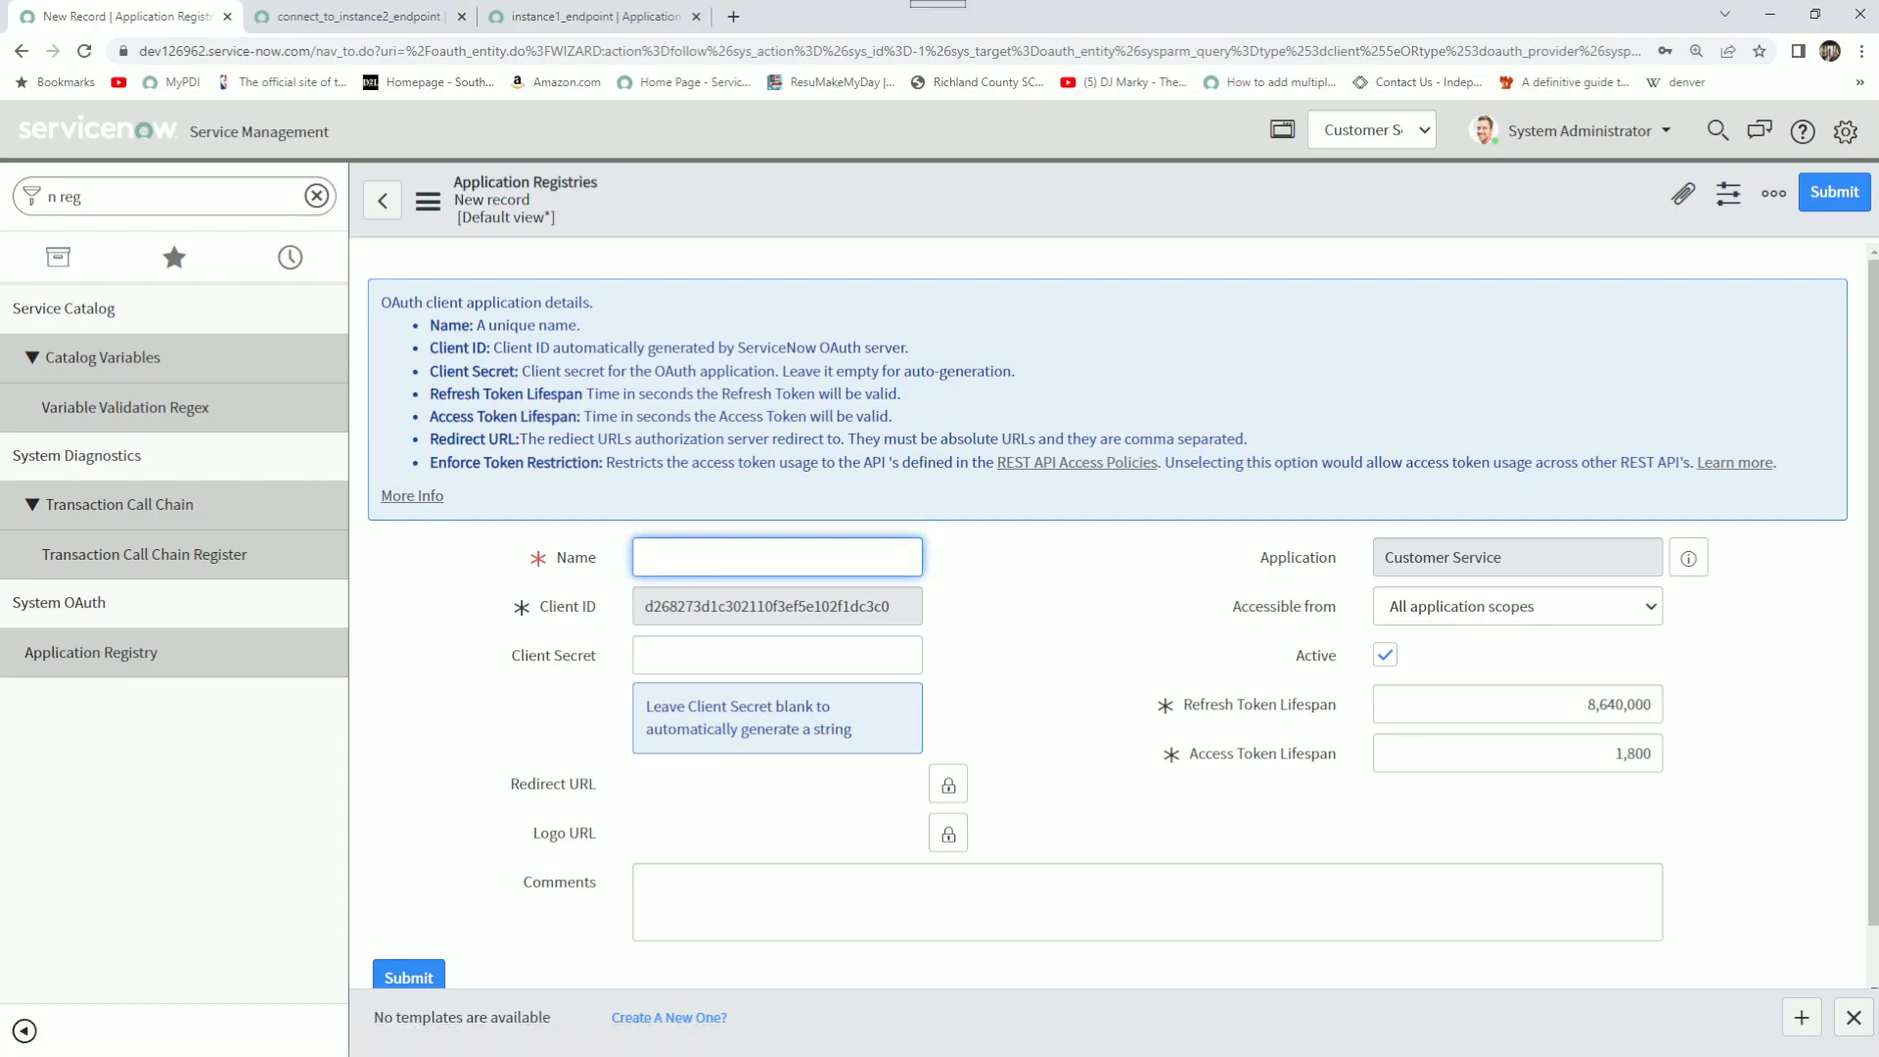
type("connection_for_instance_2")
scroll(746, 709, "down", 1)
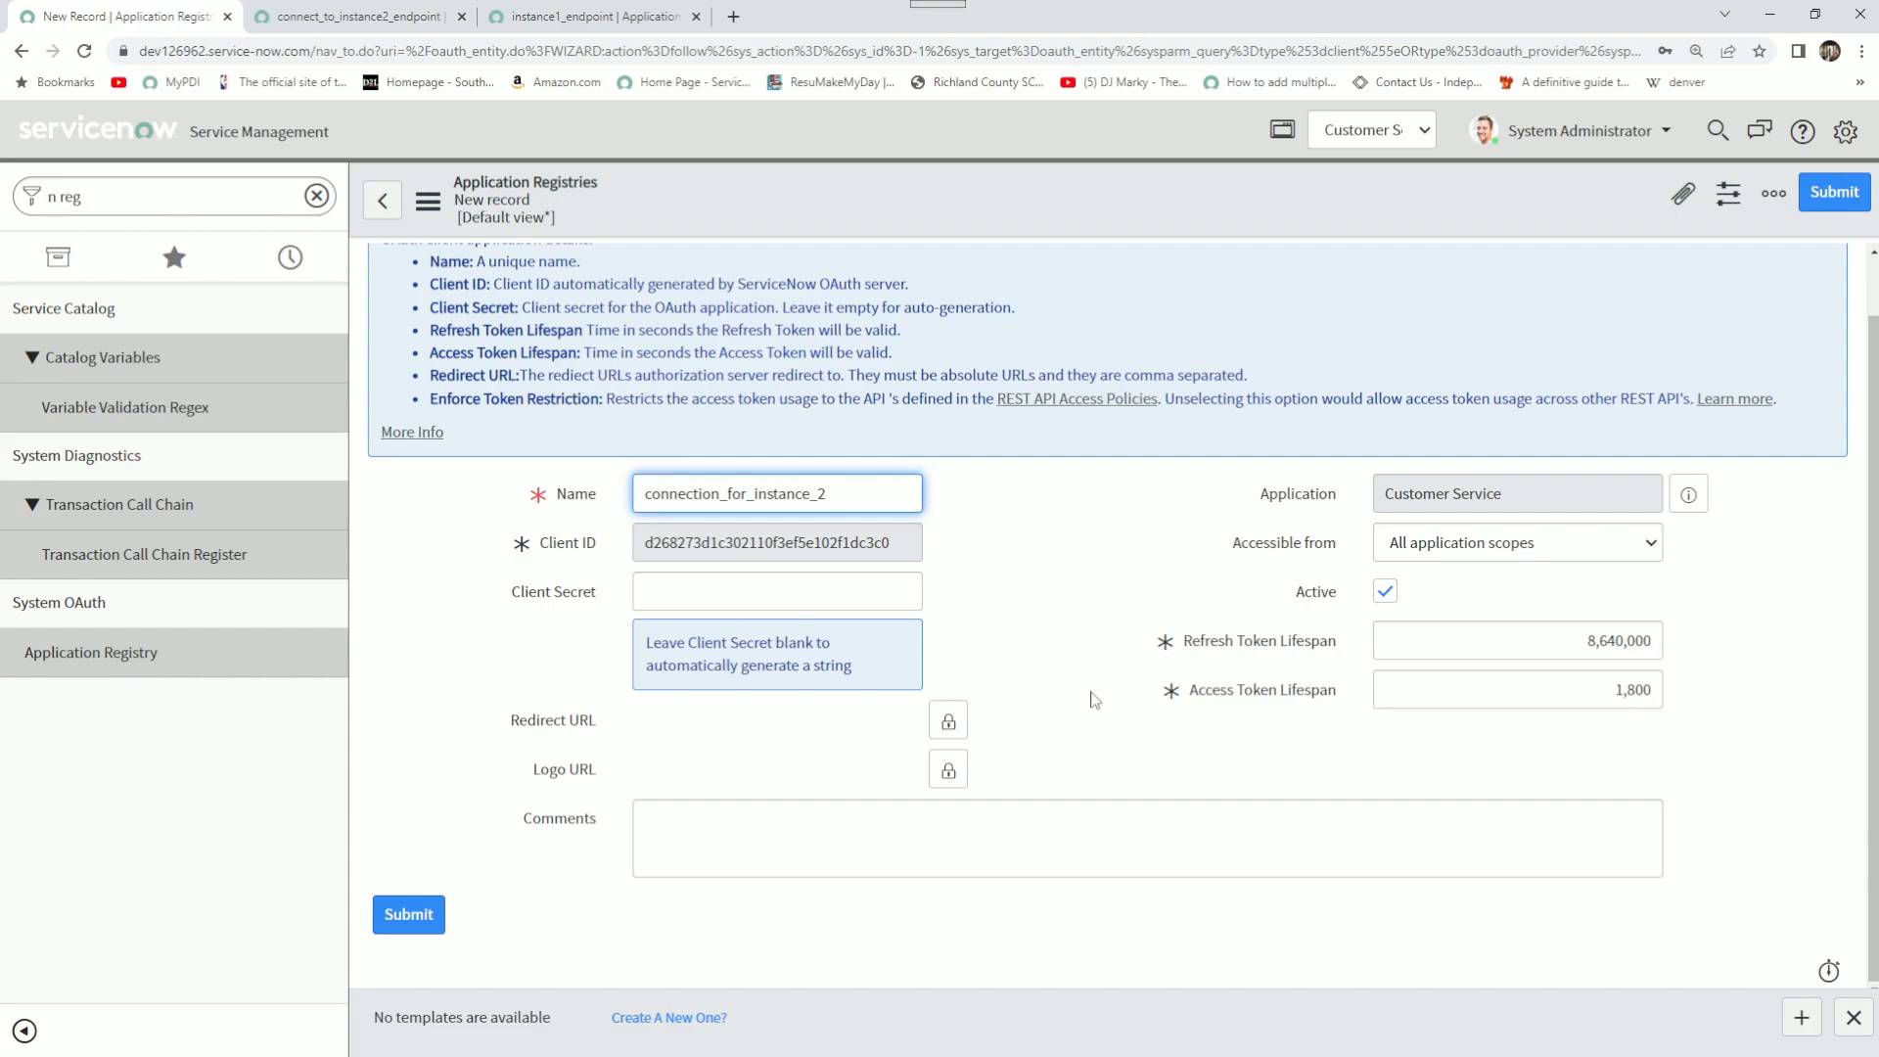
mouse_move(1277, 655)
mouse_move(1290, 695)
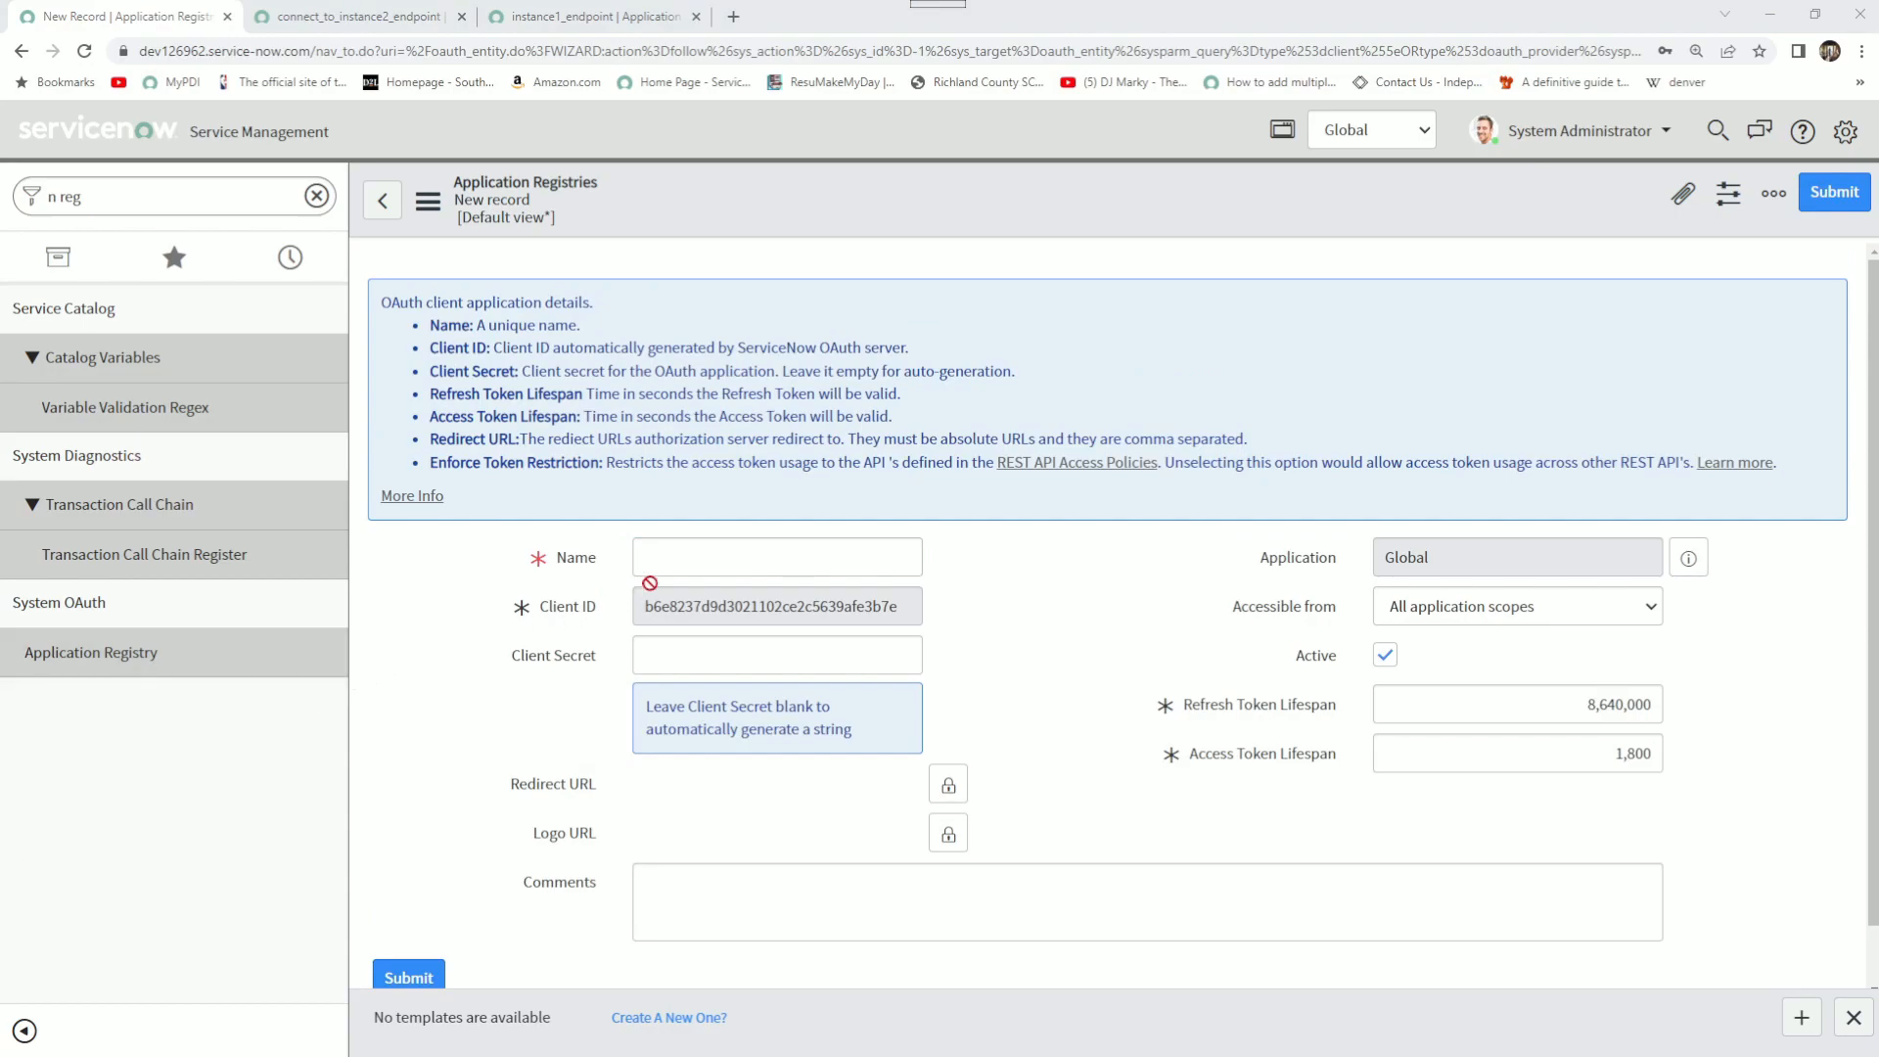
Name the new Global-scope endpoint connection_for_instance_2 and save the record without leaving the form
left_click(671, 555)
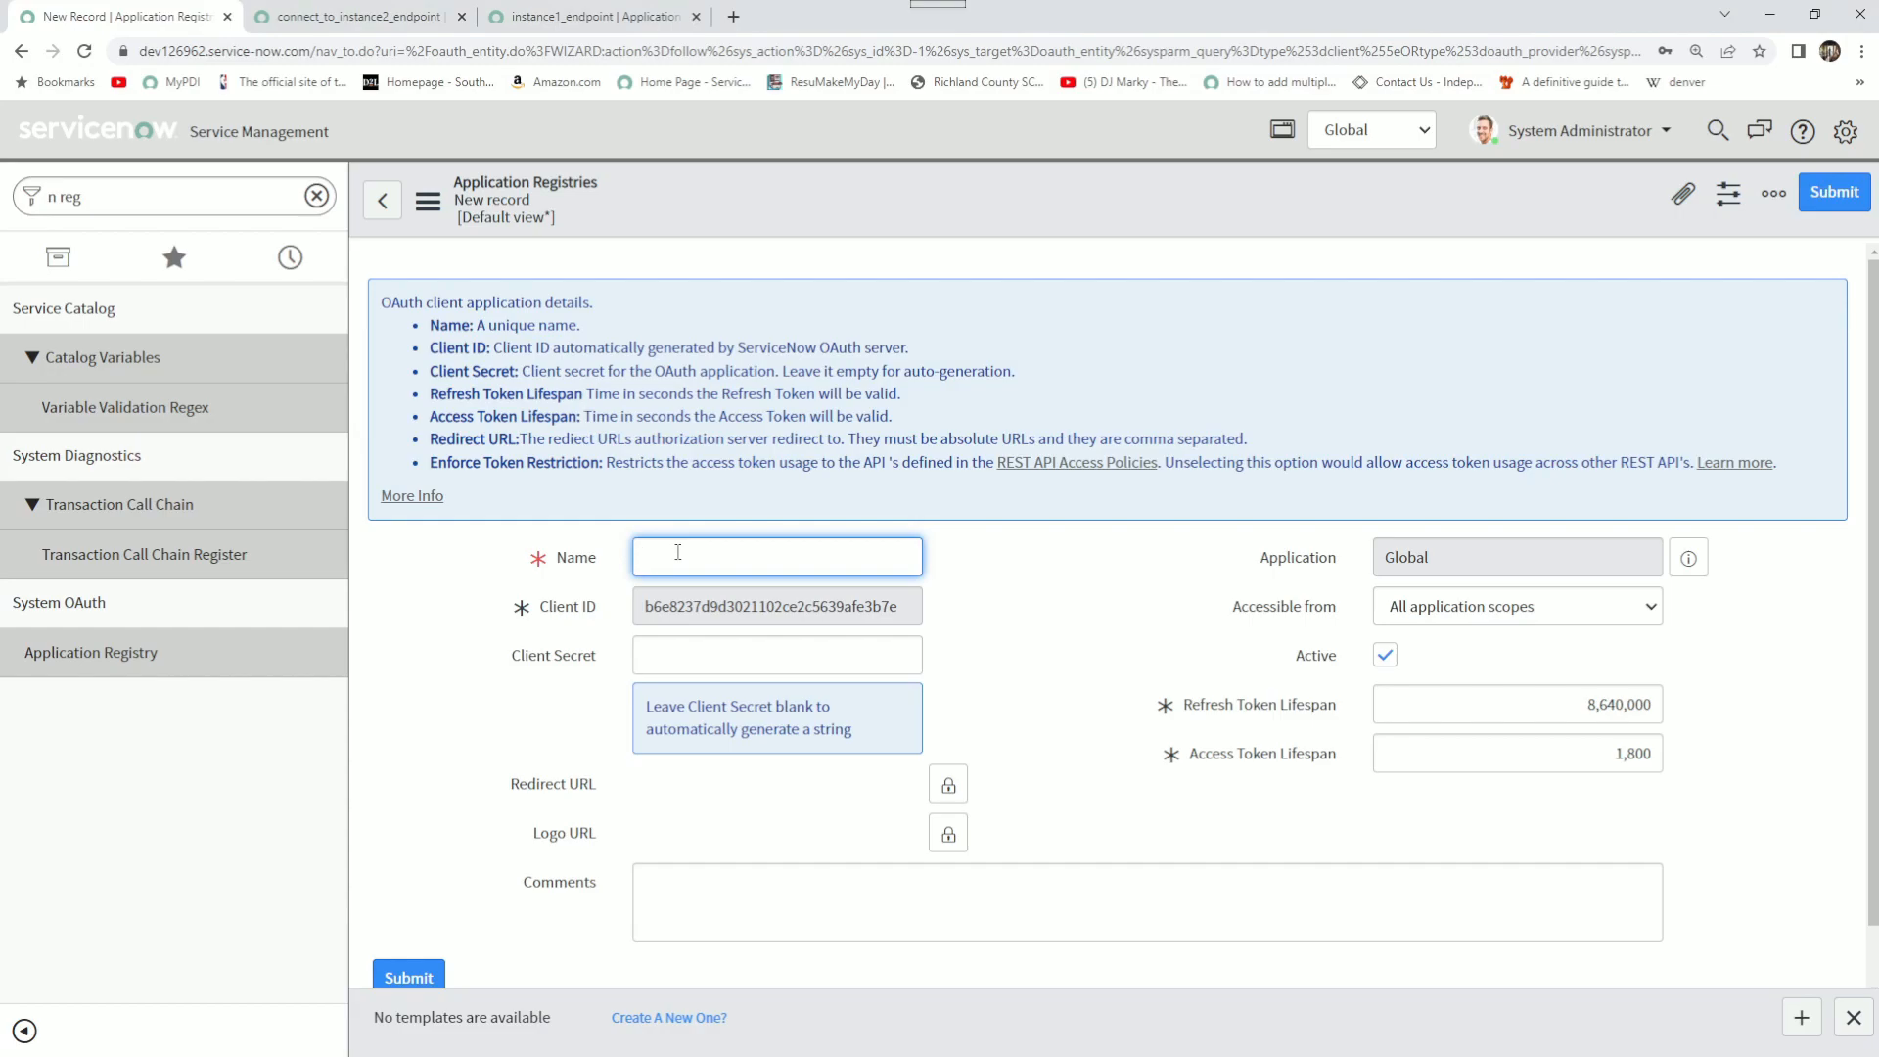
type("connection_for_instance_2")
right_click(1027, 198)
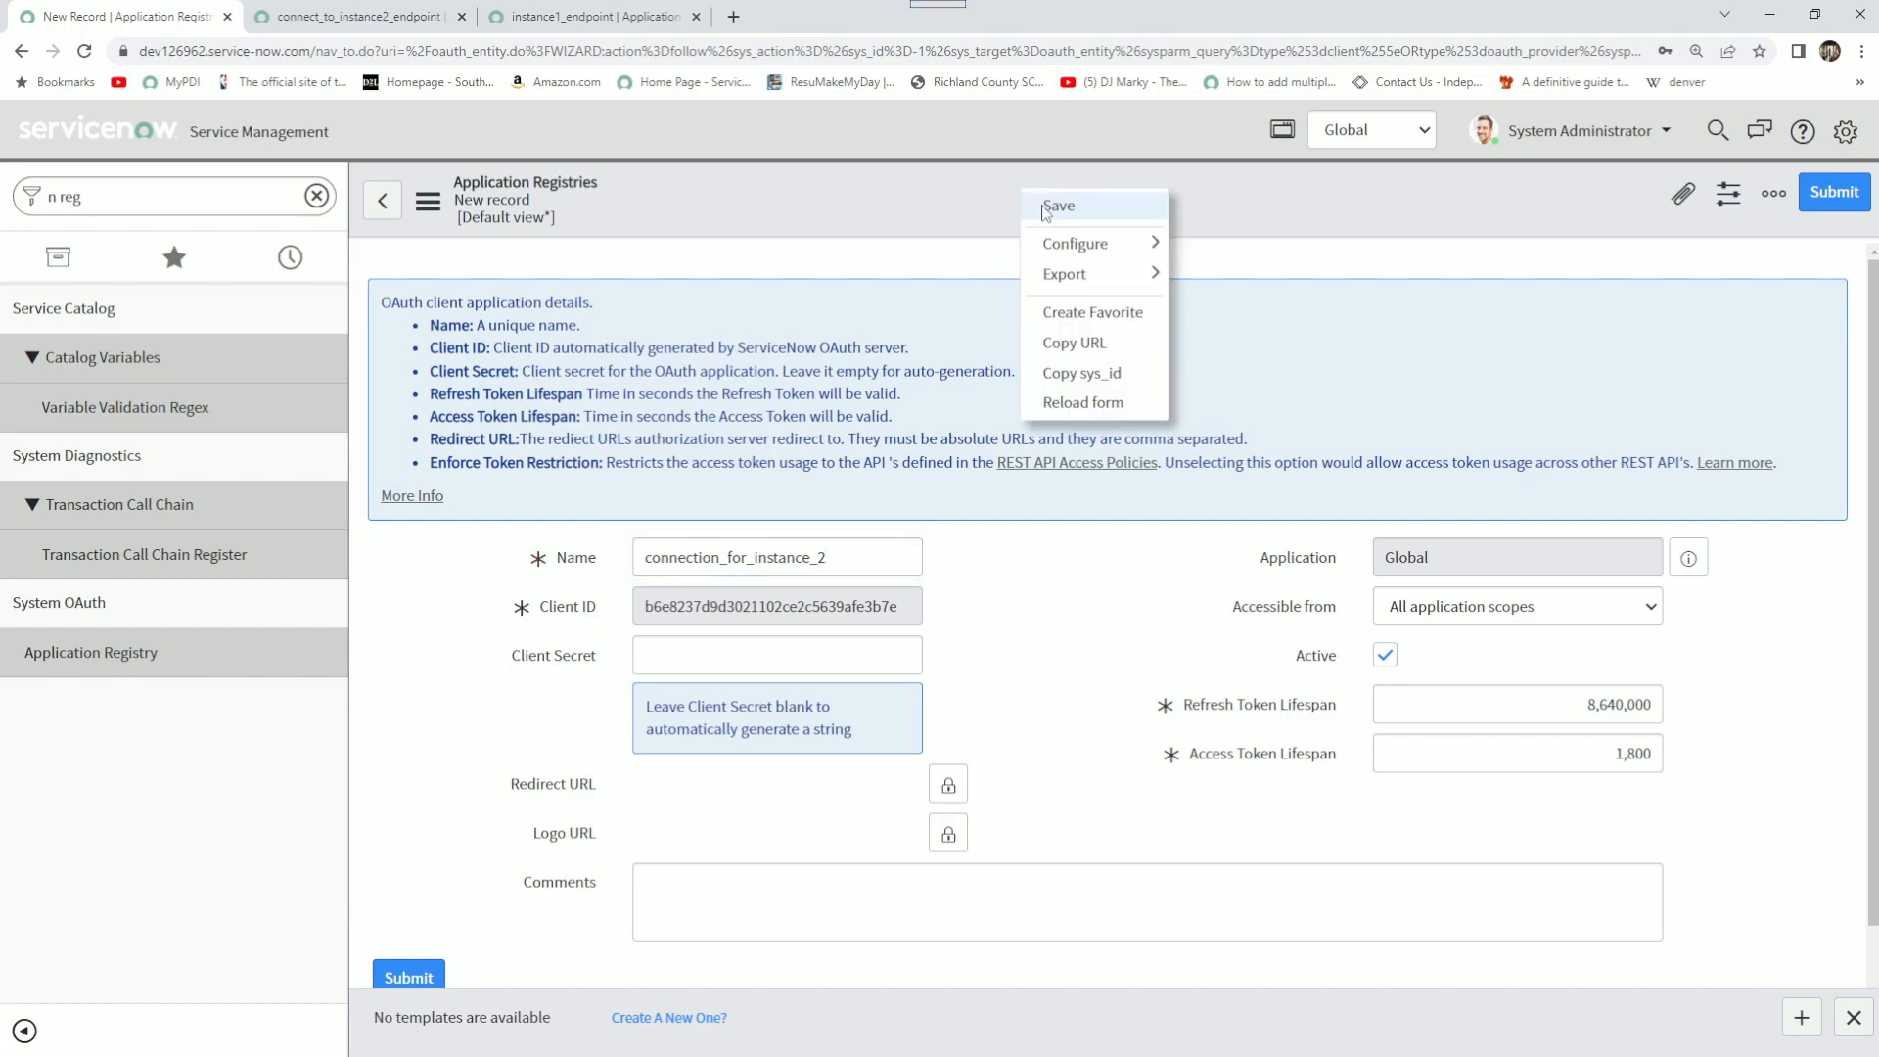
left_click(1028, 200)
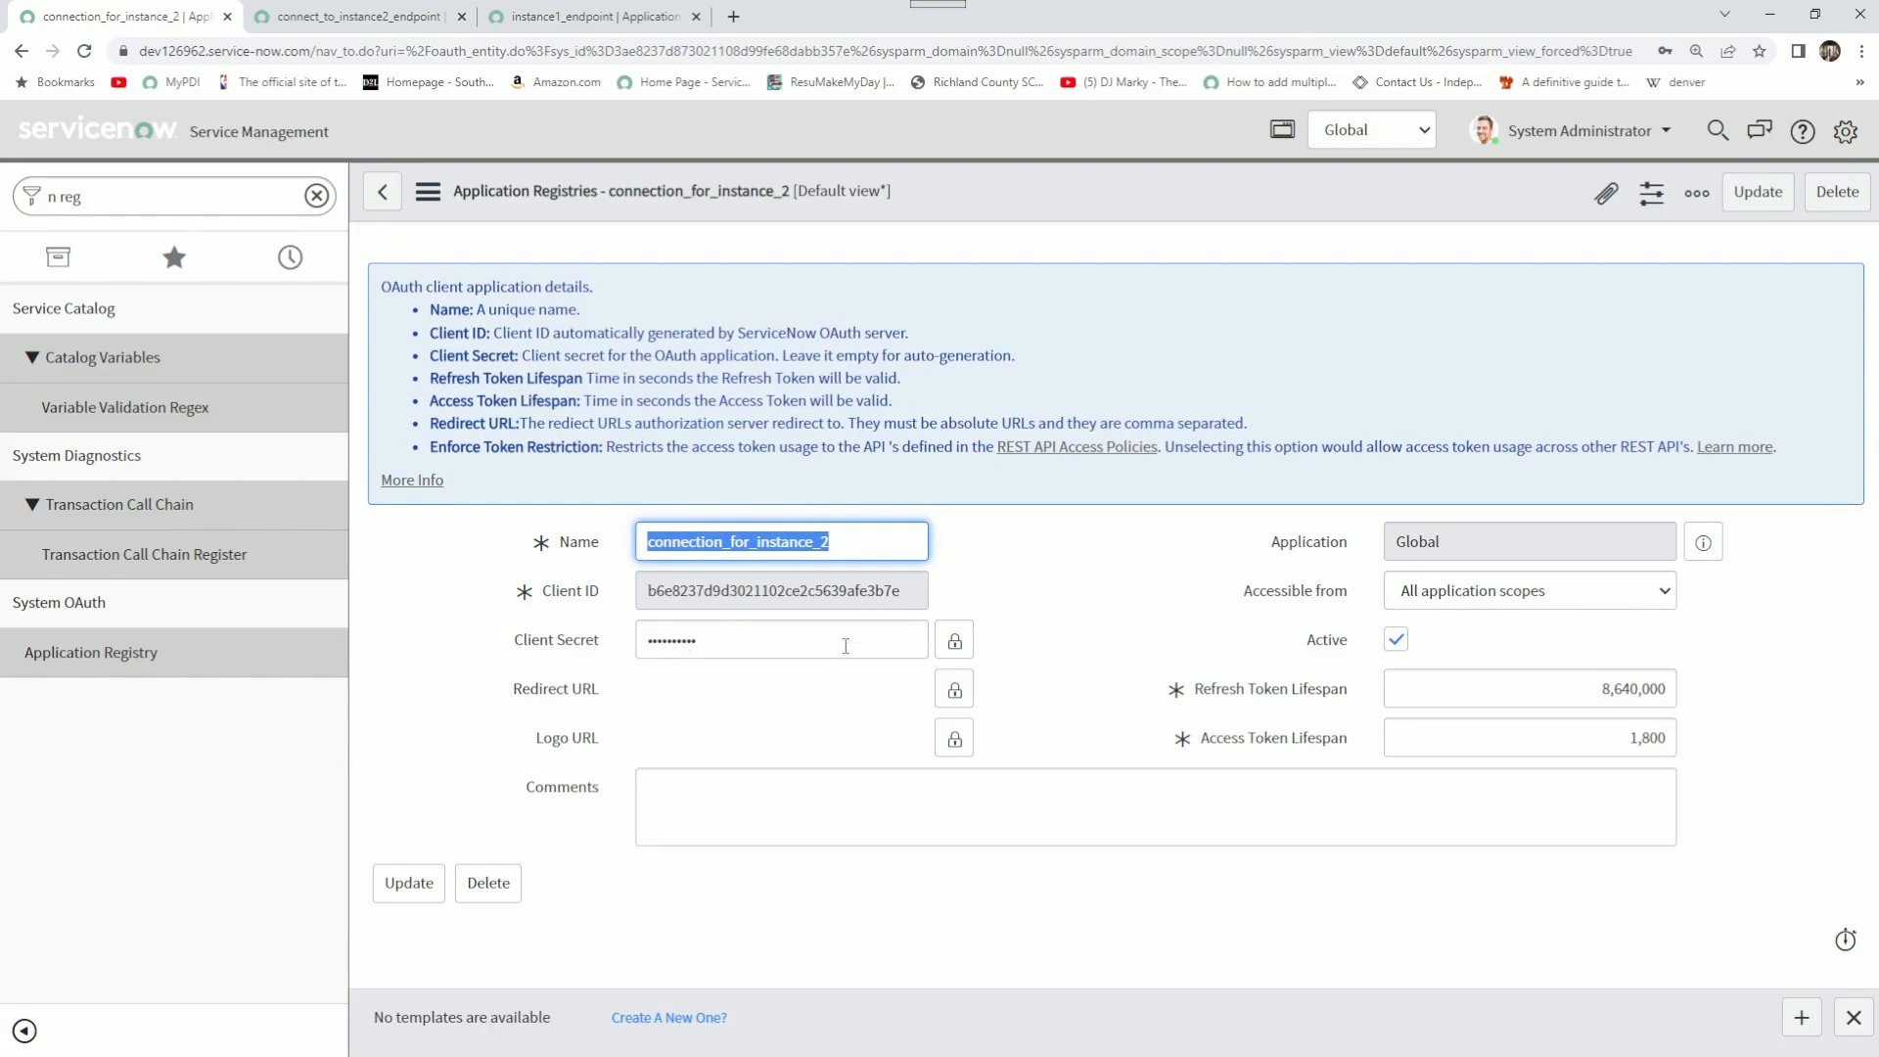
Copy the endpoint's Client ID into its Comments field
double_click(815, 590)
key("ctrl+c")
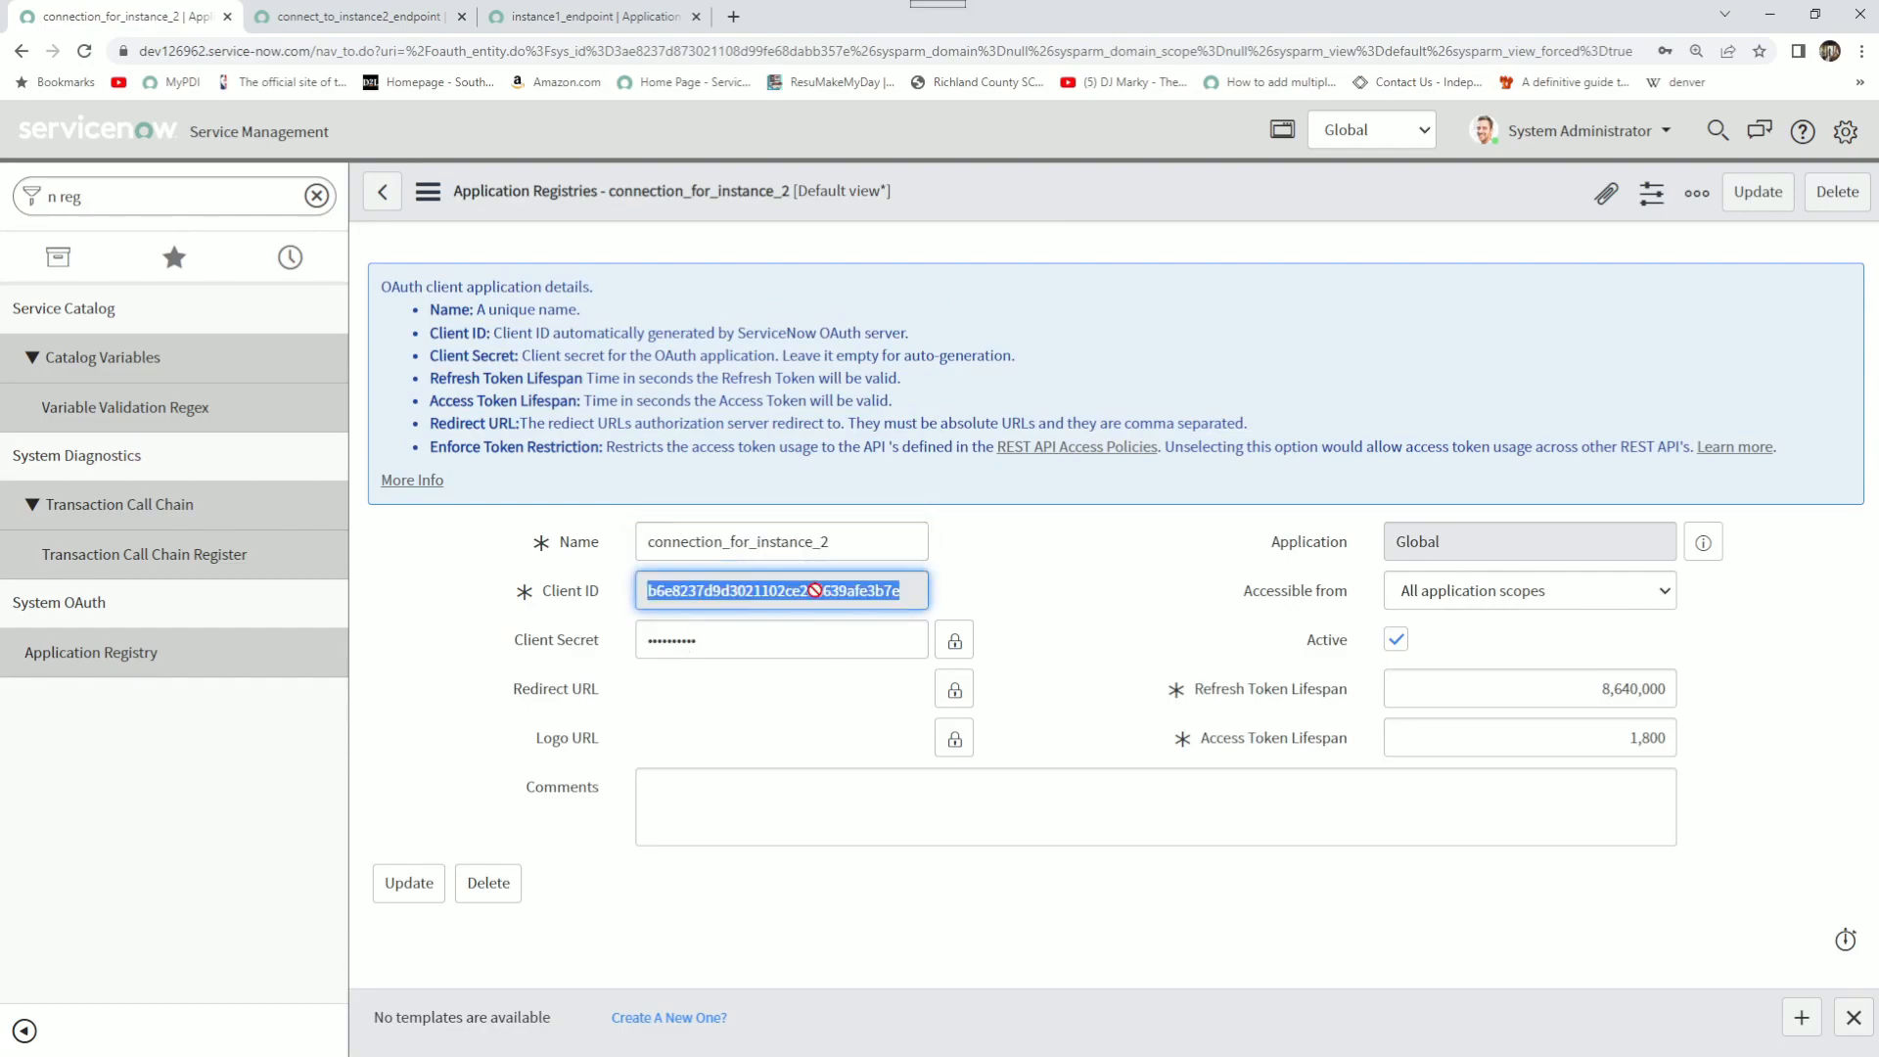
left_click(709, 788)
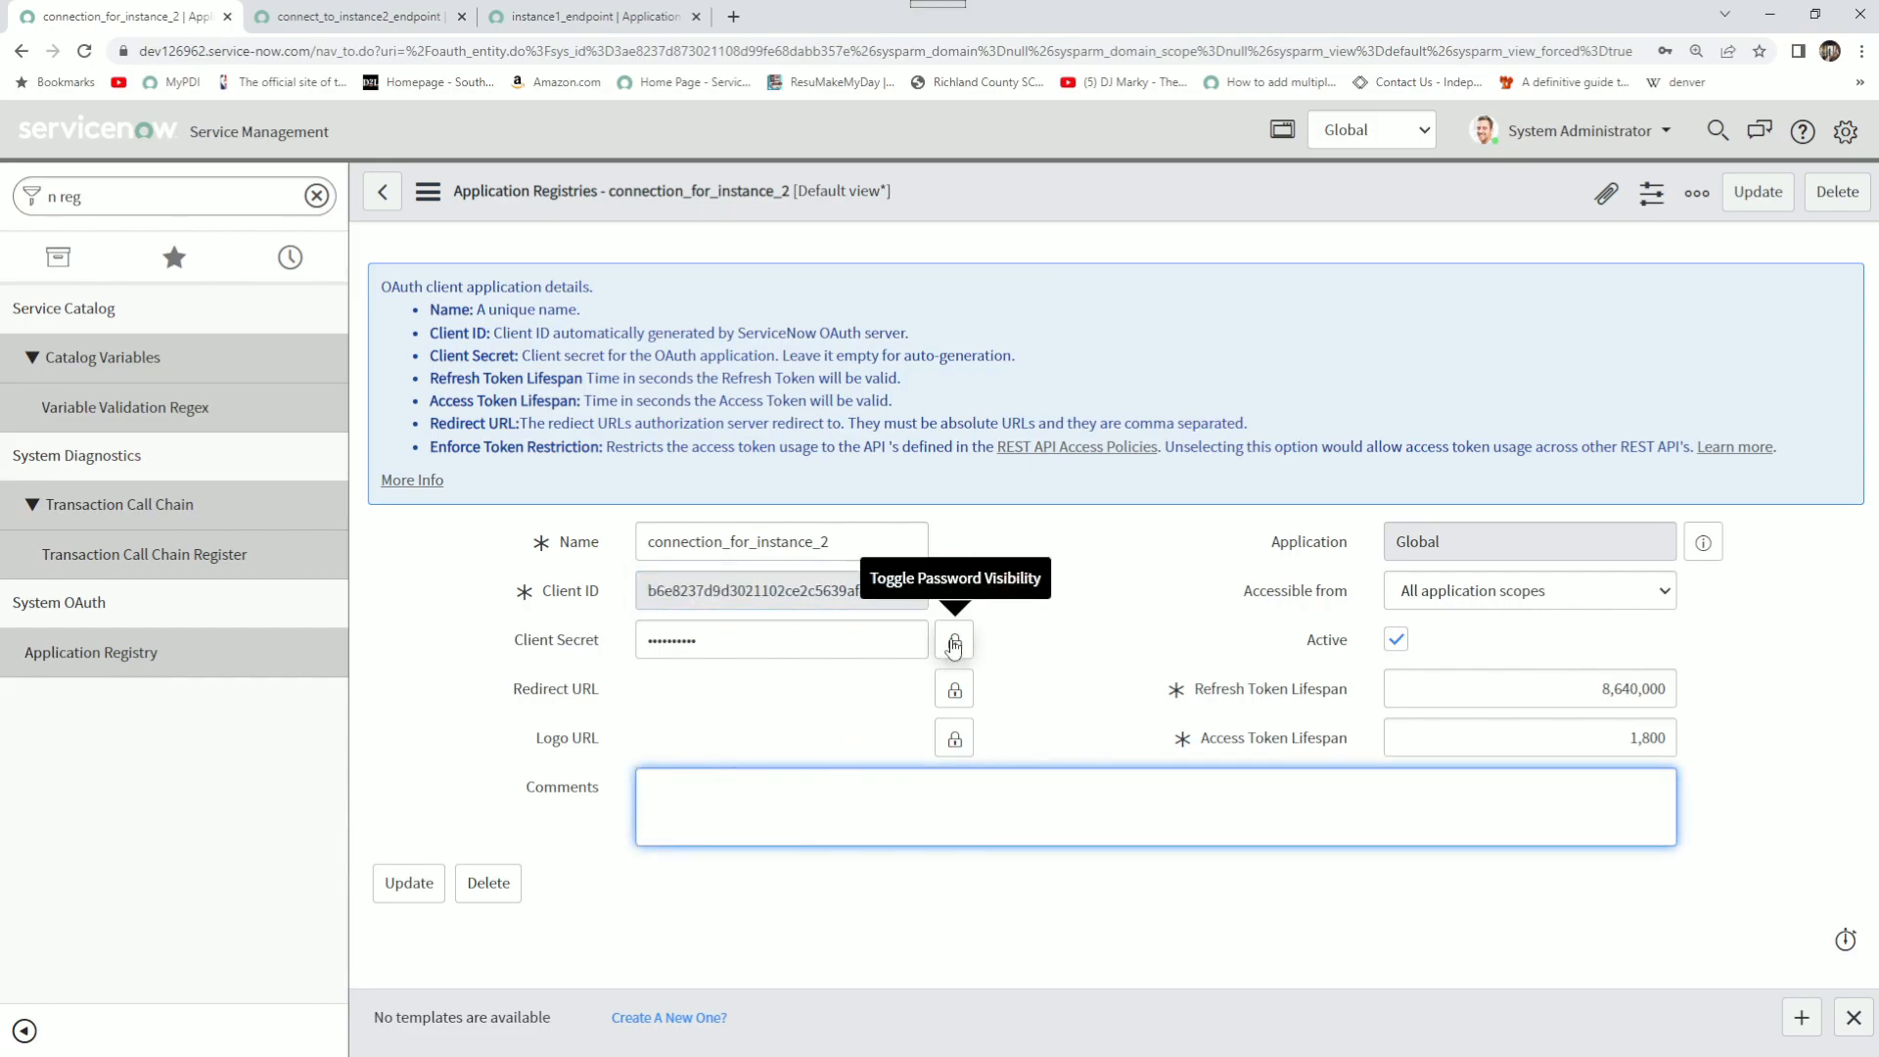
key("ctrl+v")
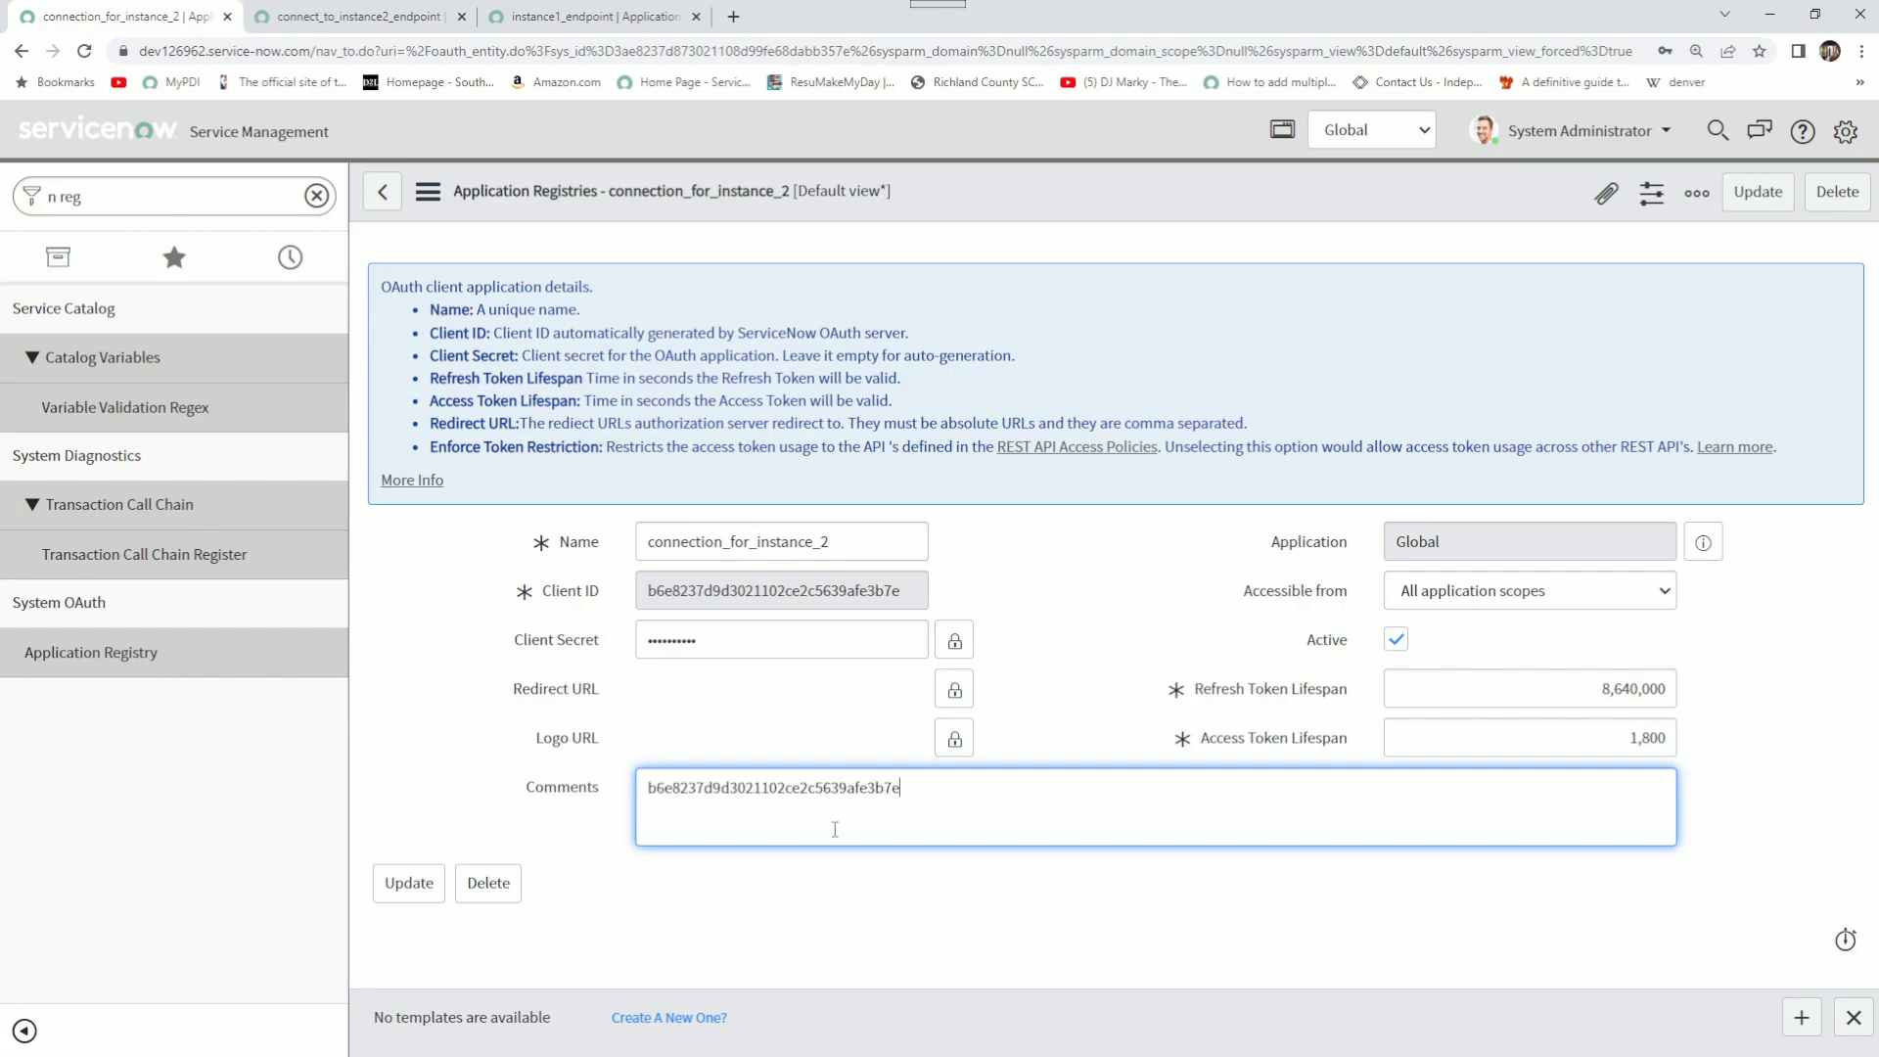
Reveal the Client Secret, copy it to a new line in the Comments field, and save the record
left_click(955, 640)
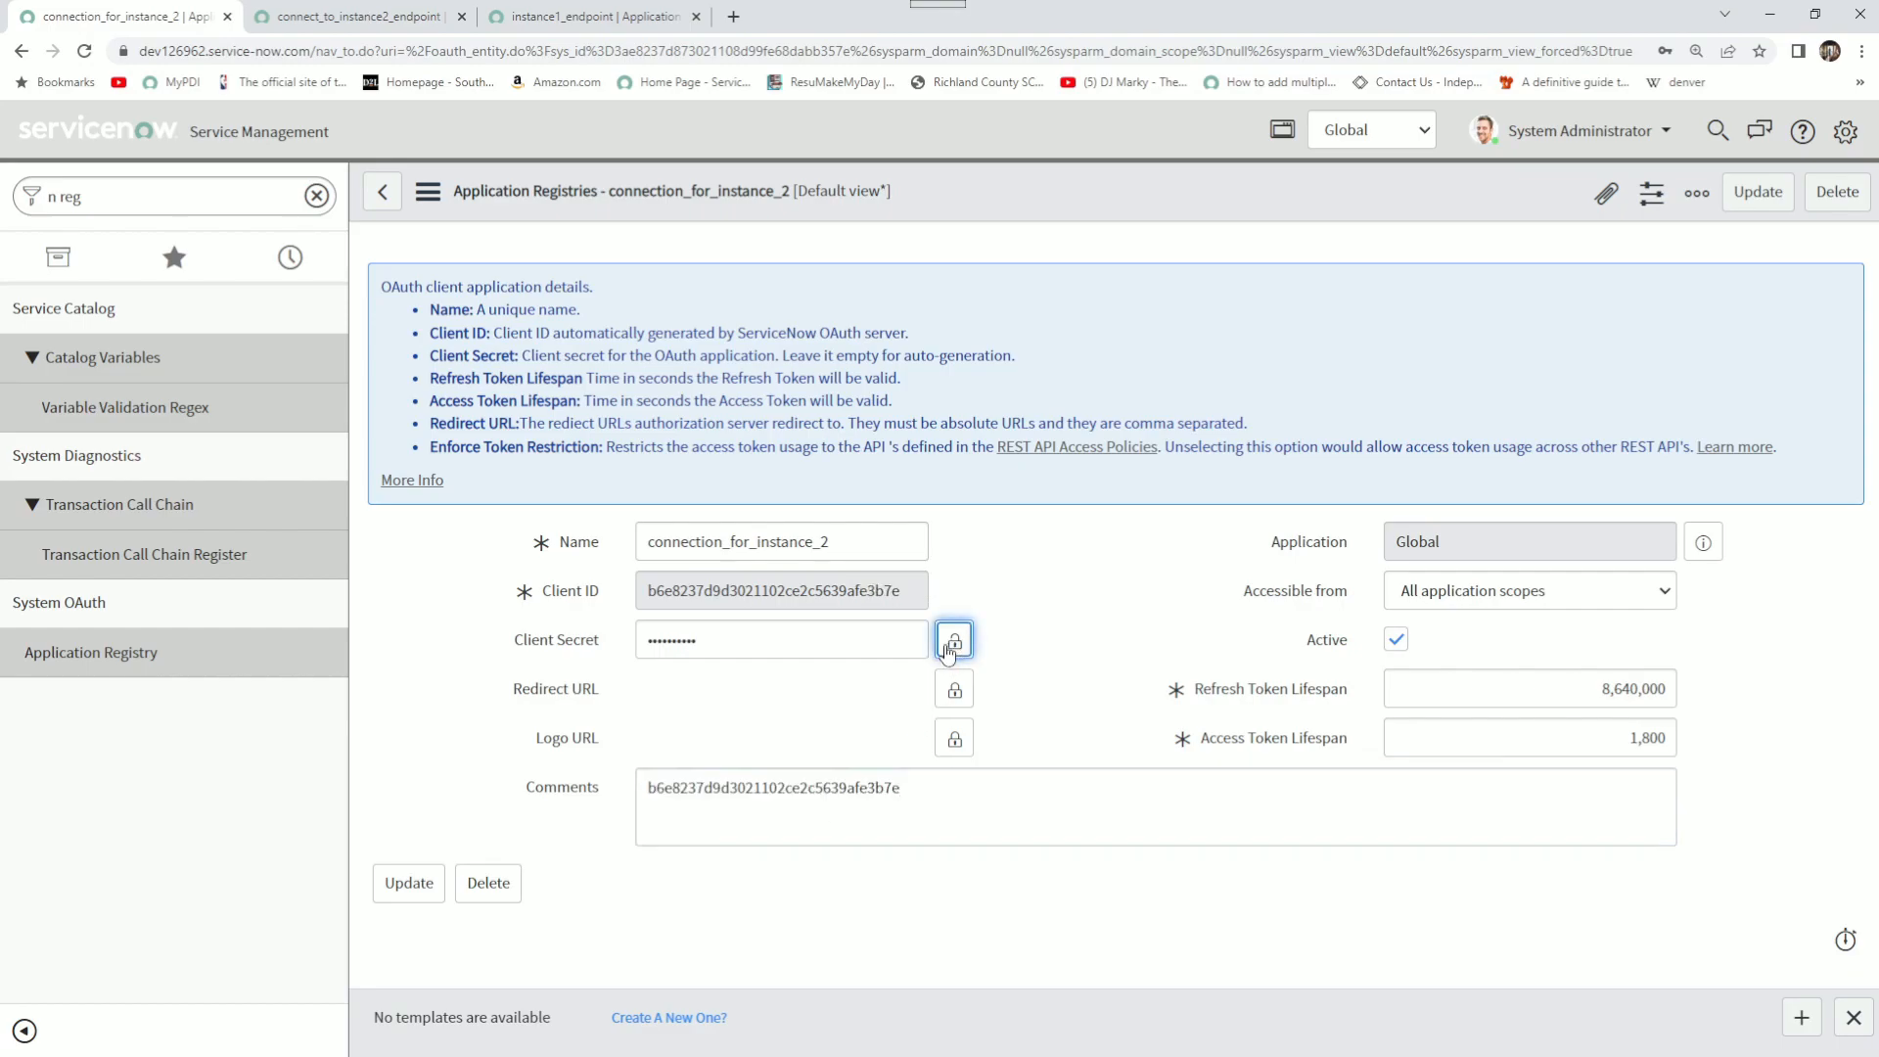
left_click_drag(714, 691, 635, 714)
key("ctrl+c")
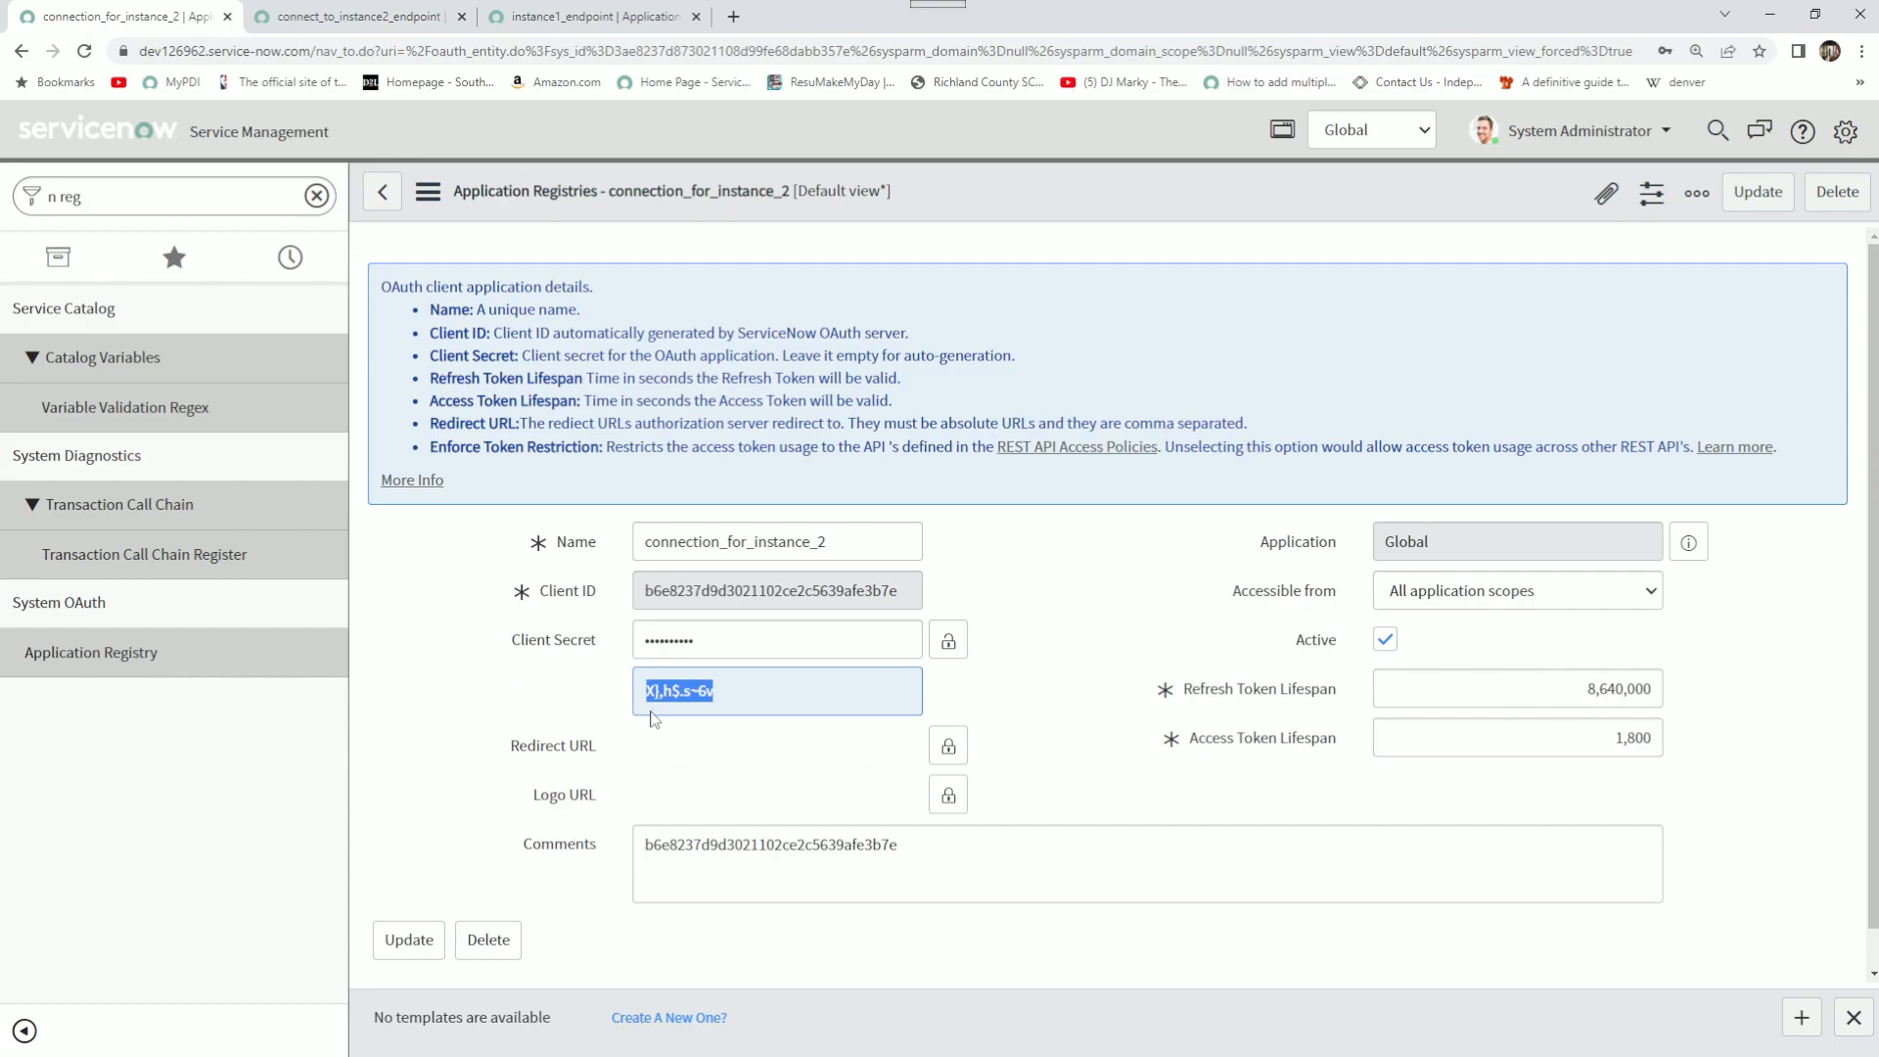
left_click(941, 848)
key("Return")
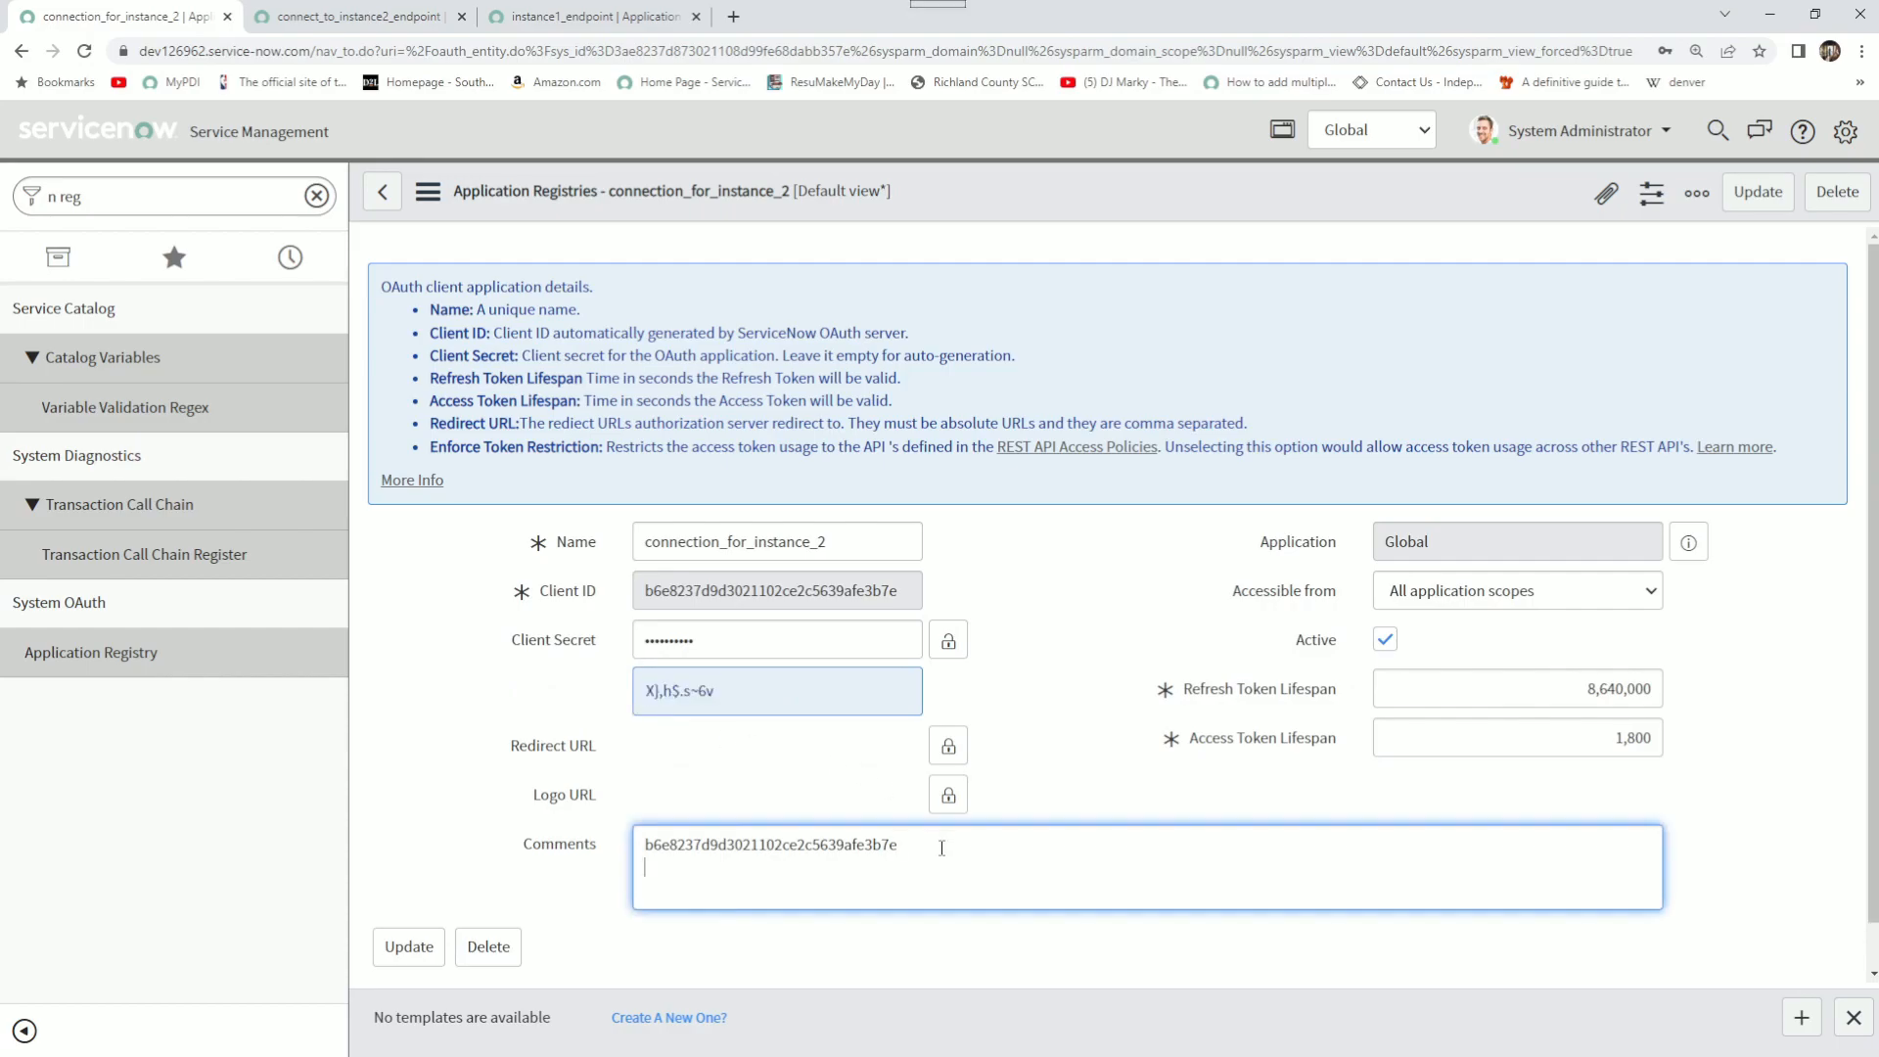
key("ctrl+v")
left_click(1035, 633)
right_click(964, 184)
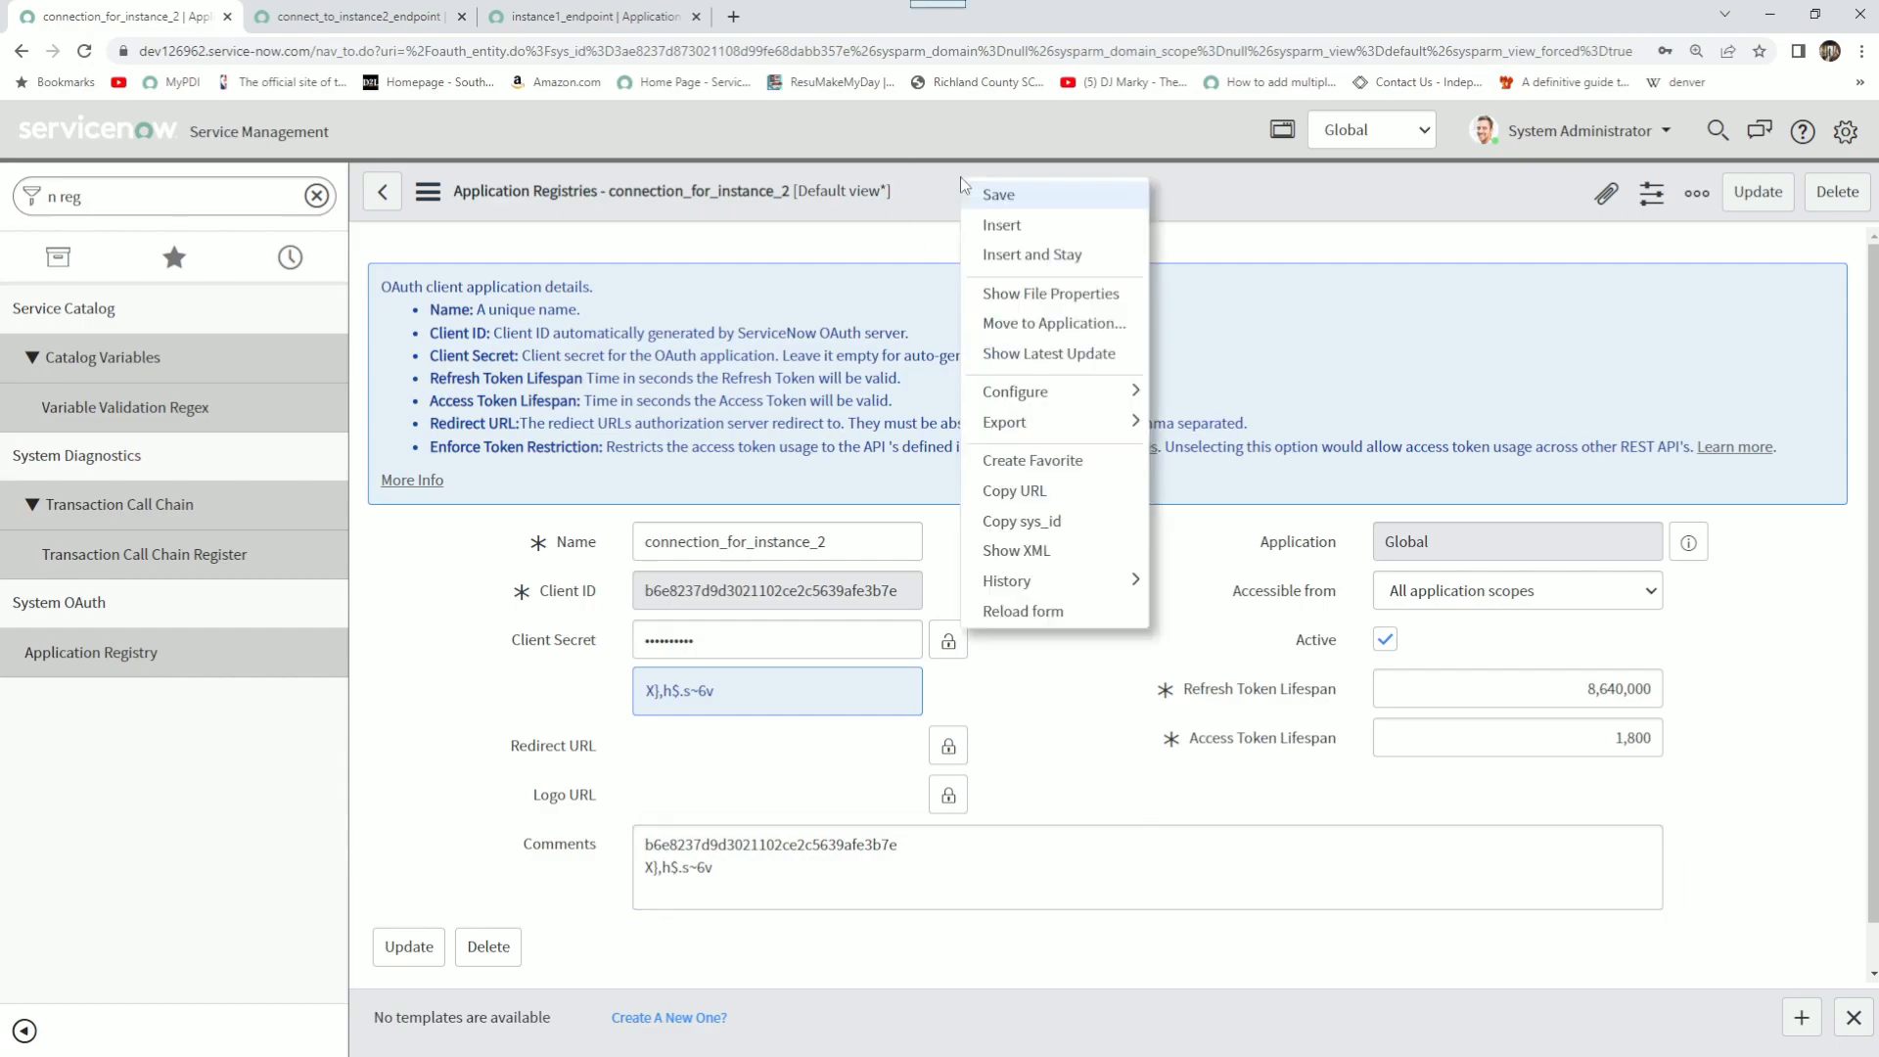
left_click(988, 193)
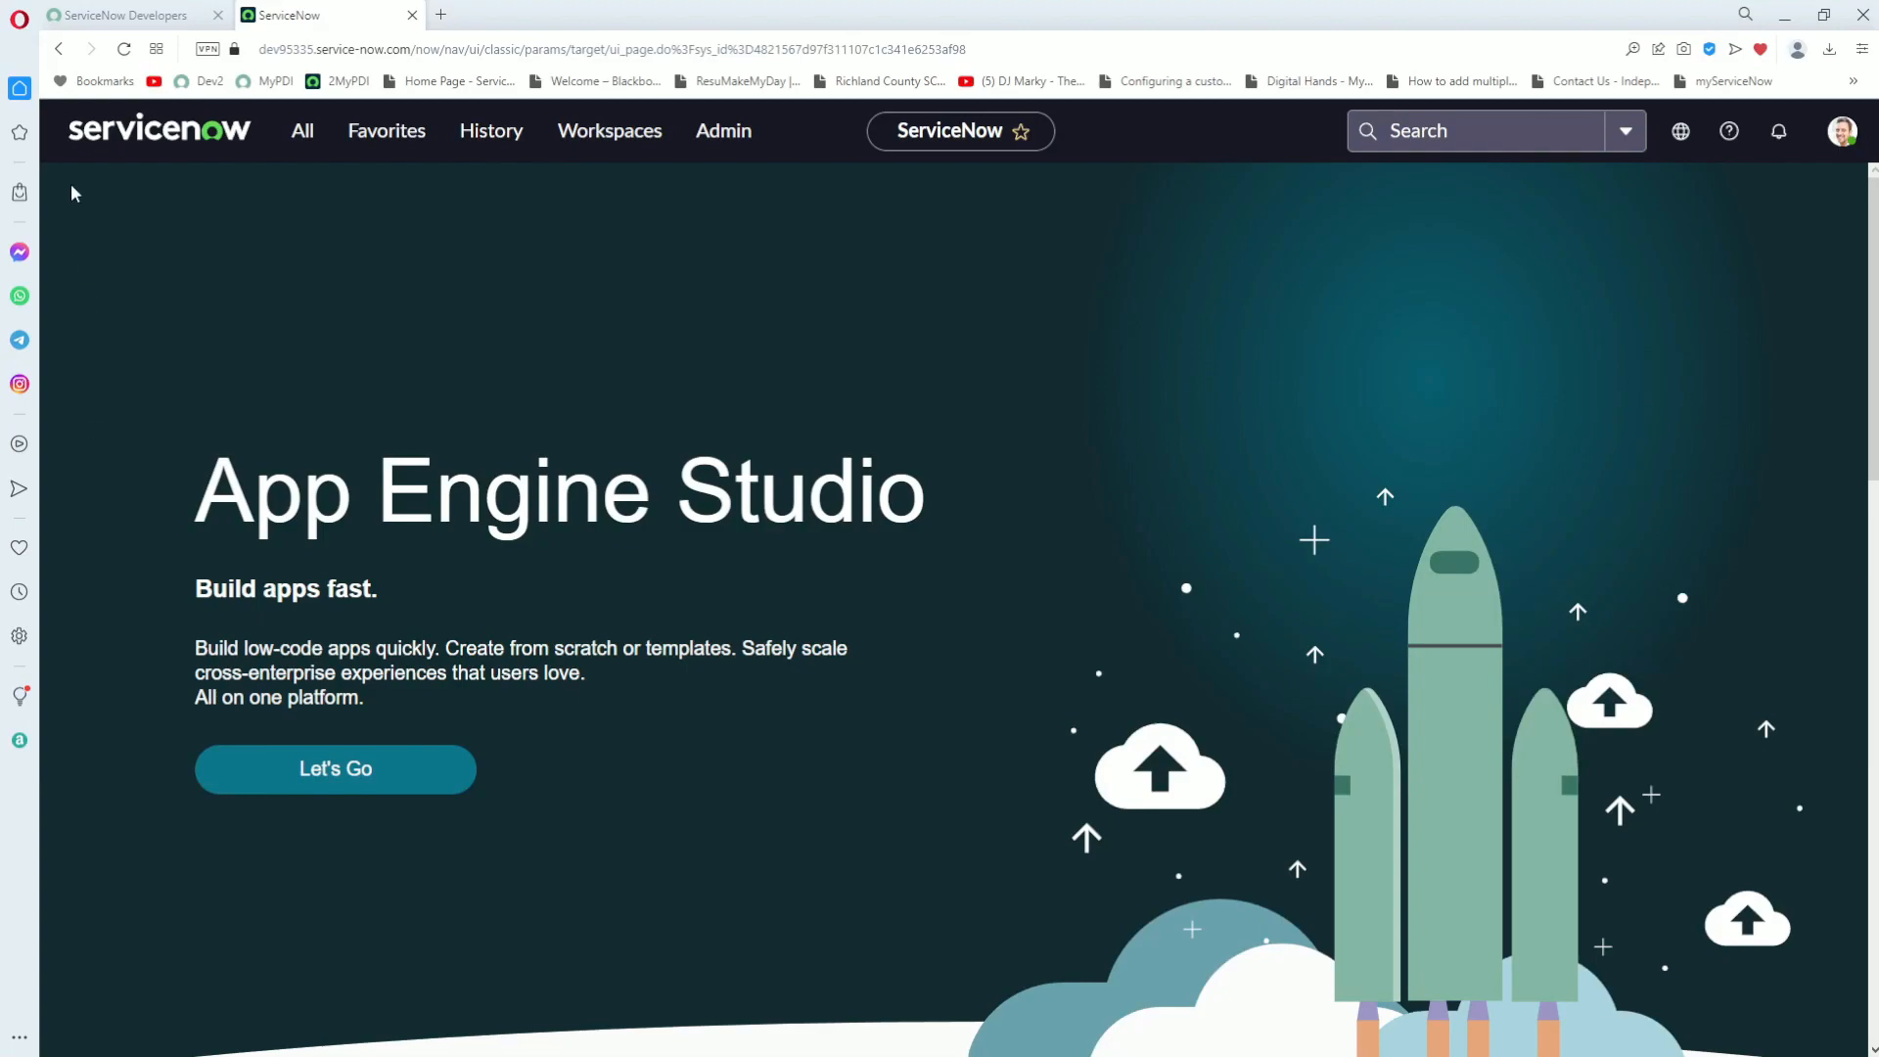
In the second instance, dev95335, open the Application Registry and start a new OAuth API endpoint for external clients
left_click(302, 133)
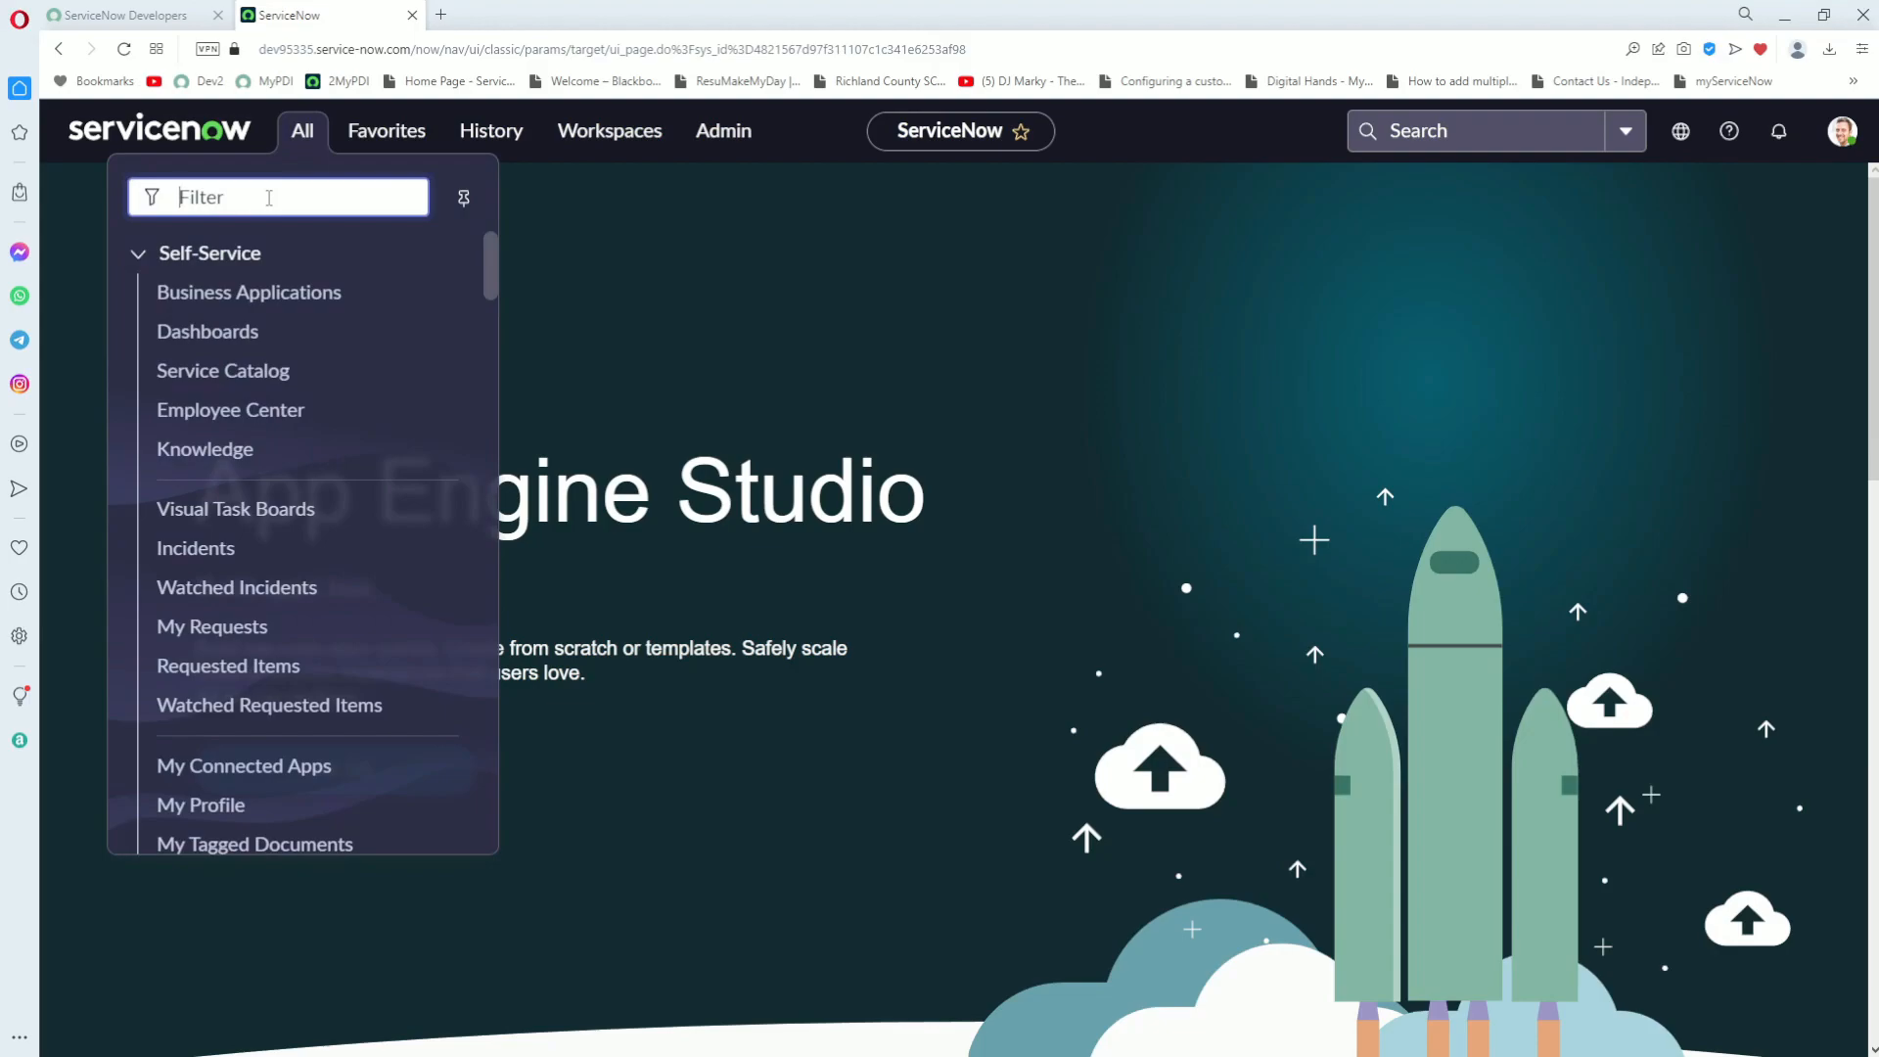
type("n")
type("regis")
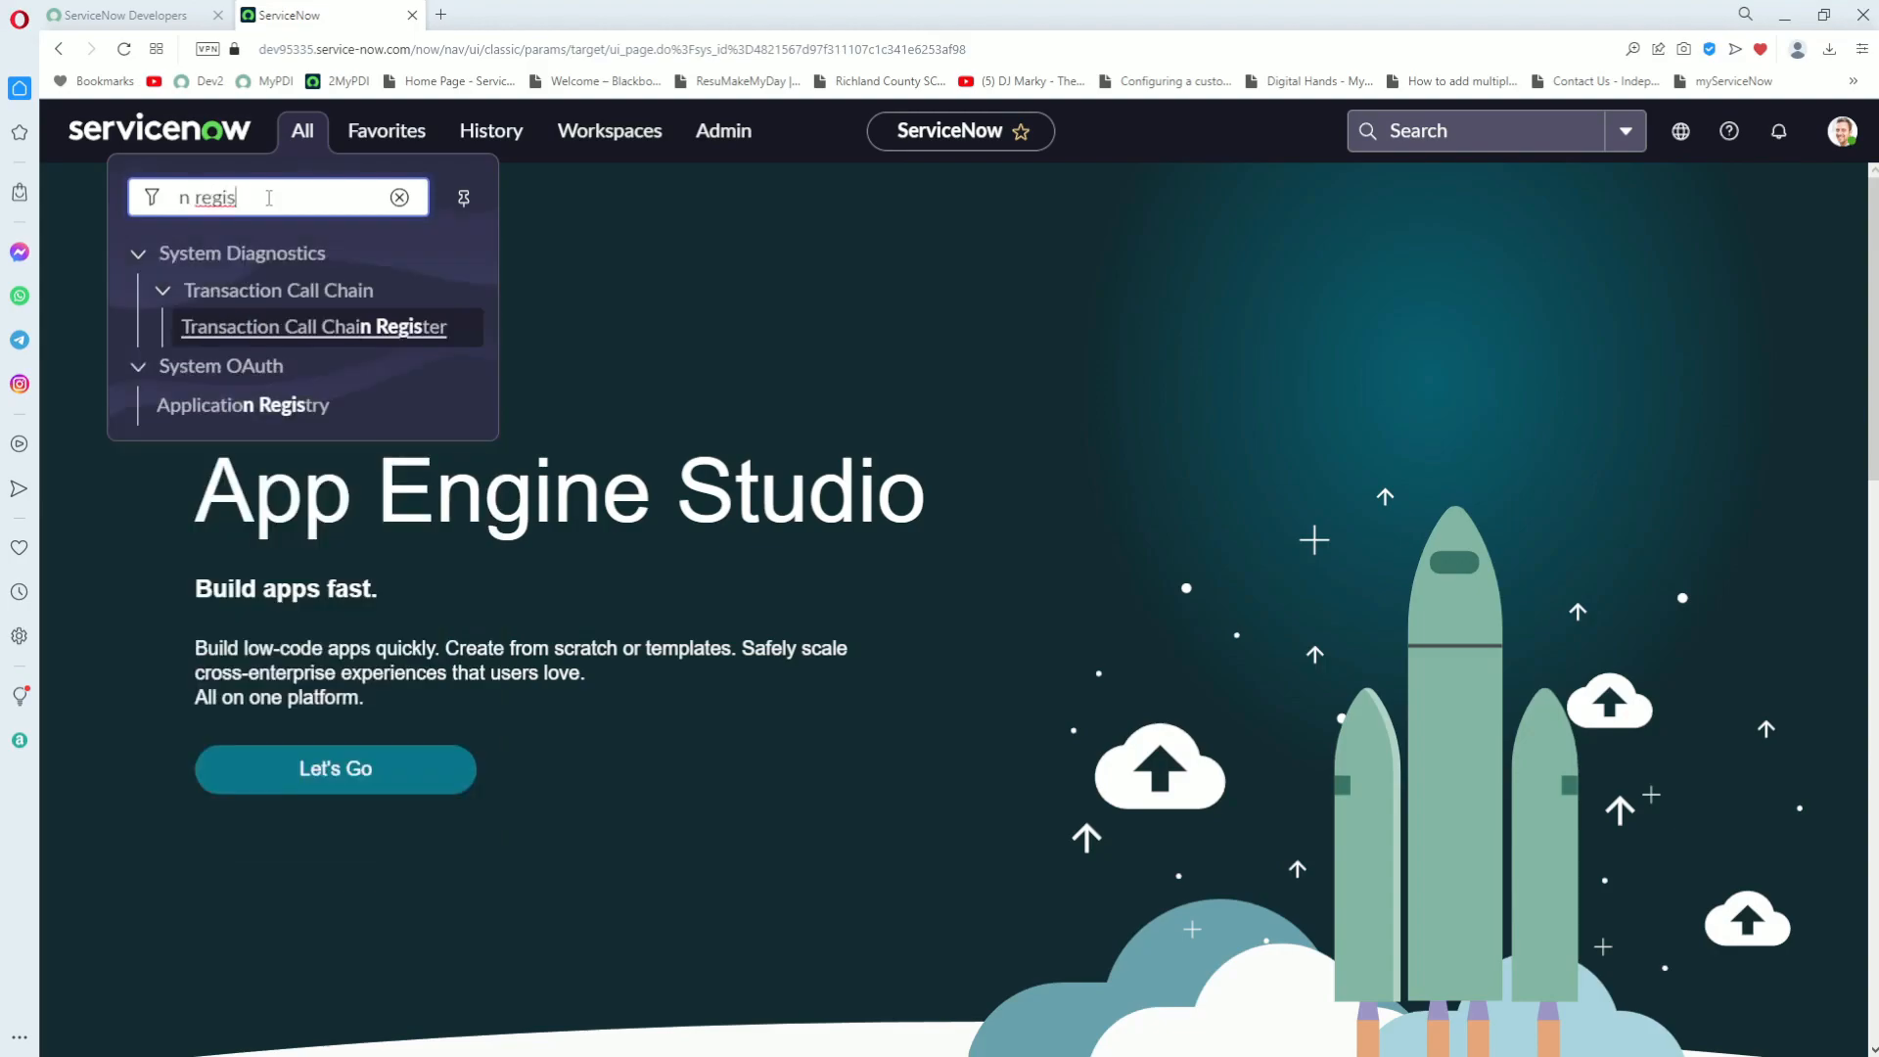
left_click(248, 416)
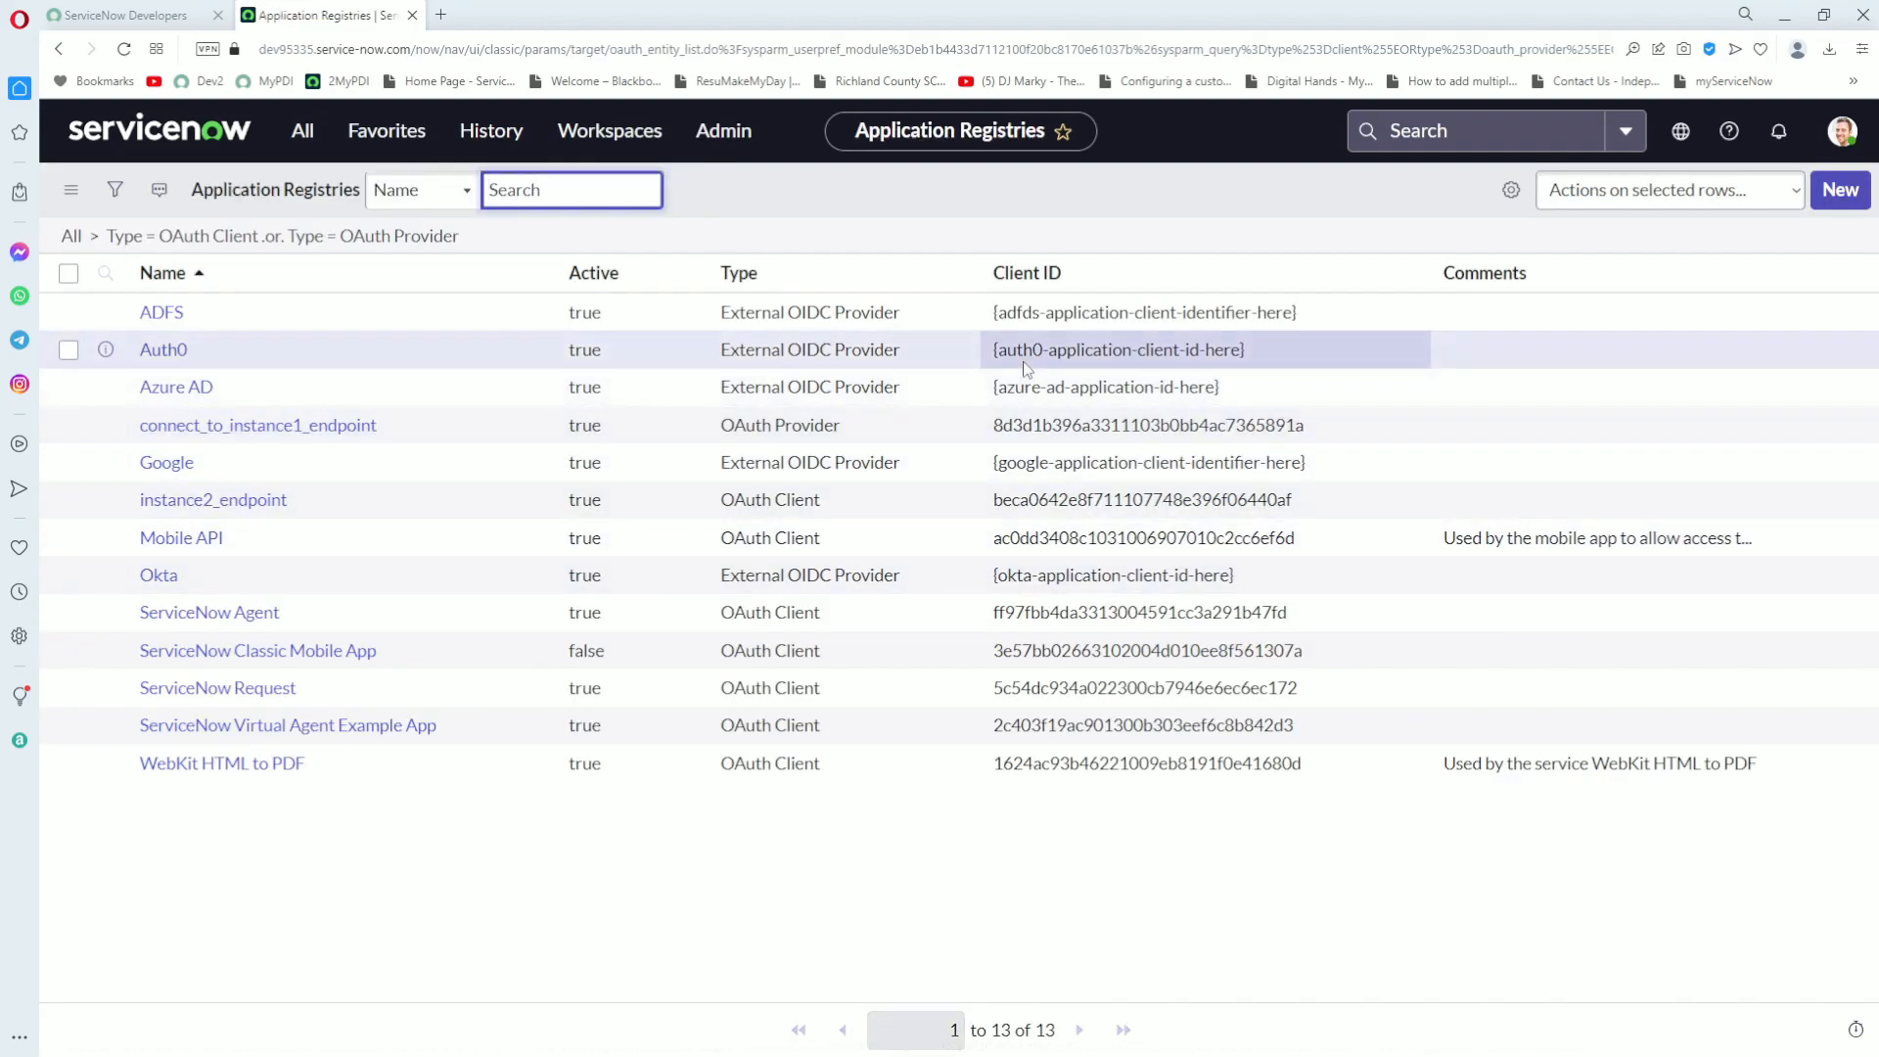
left_click(1845, 190)
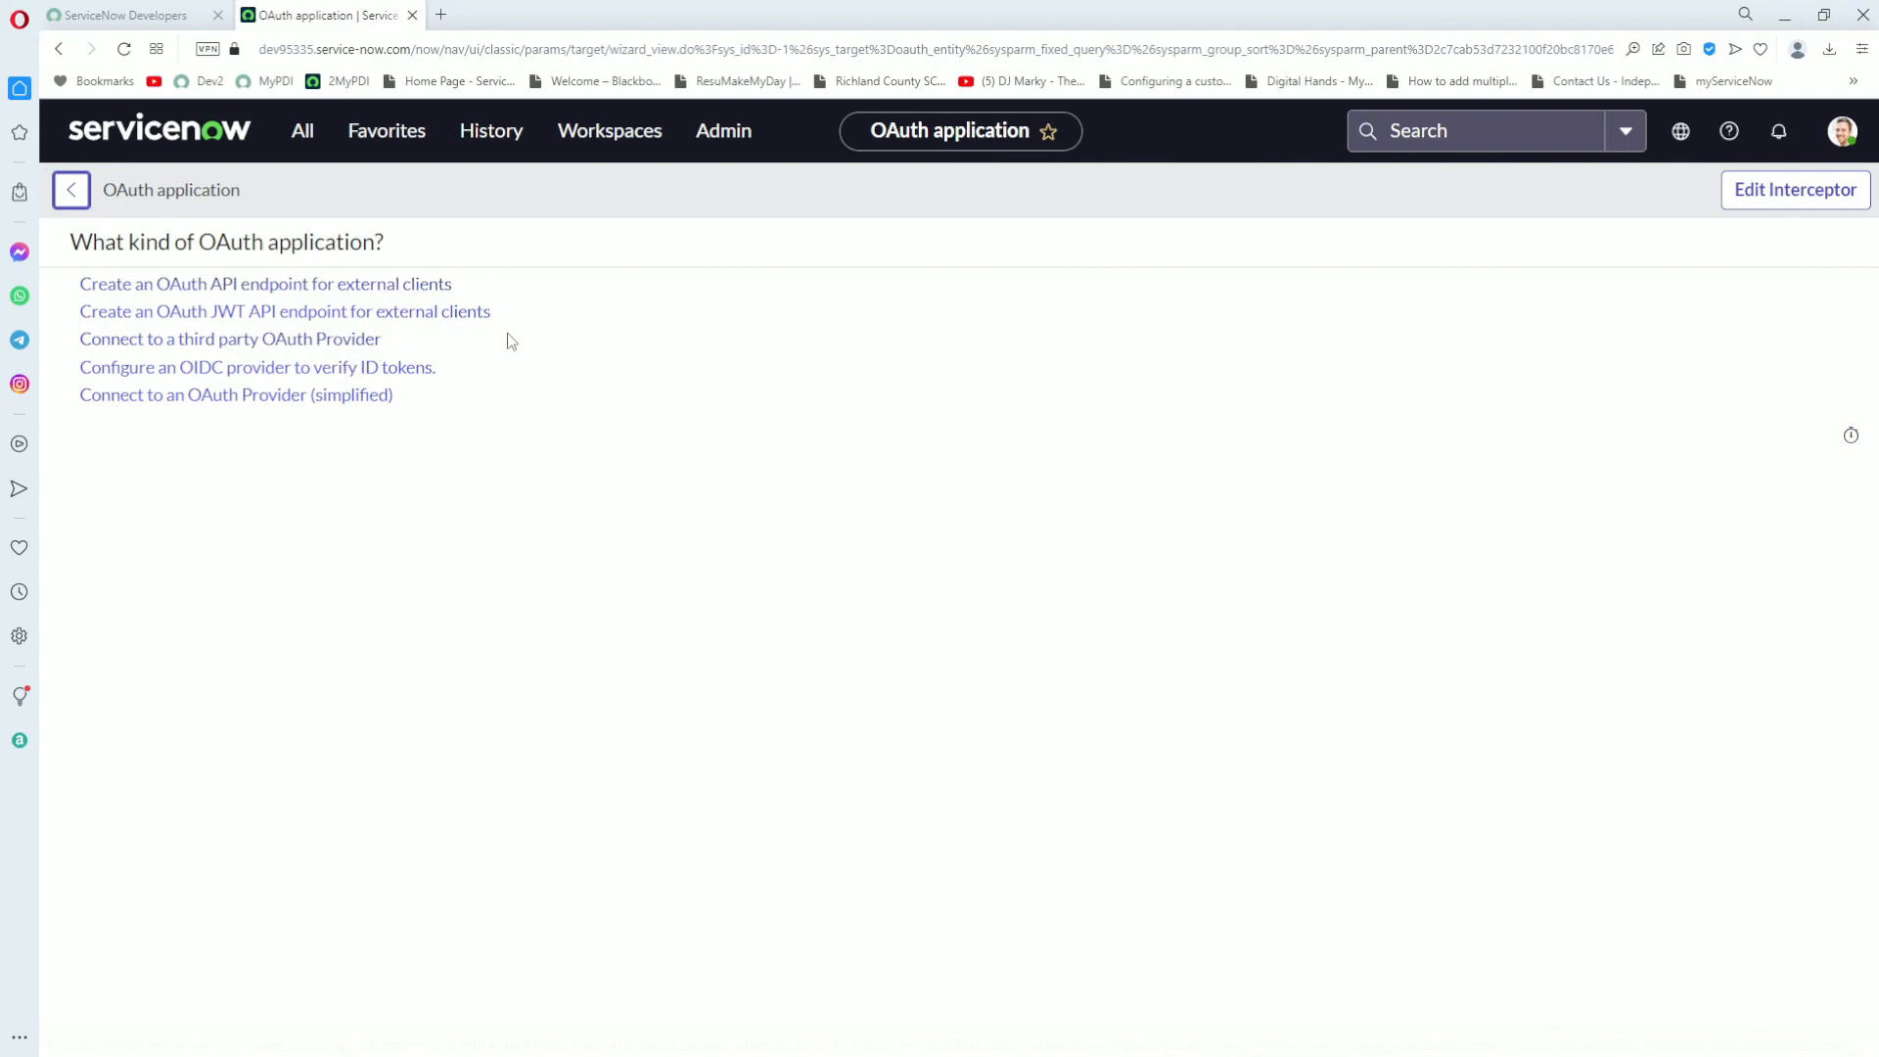
left_click(370, 291)
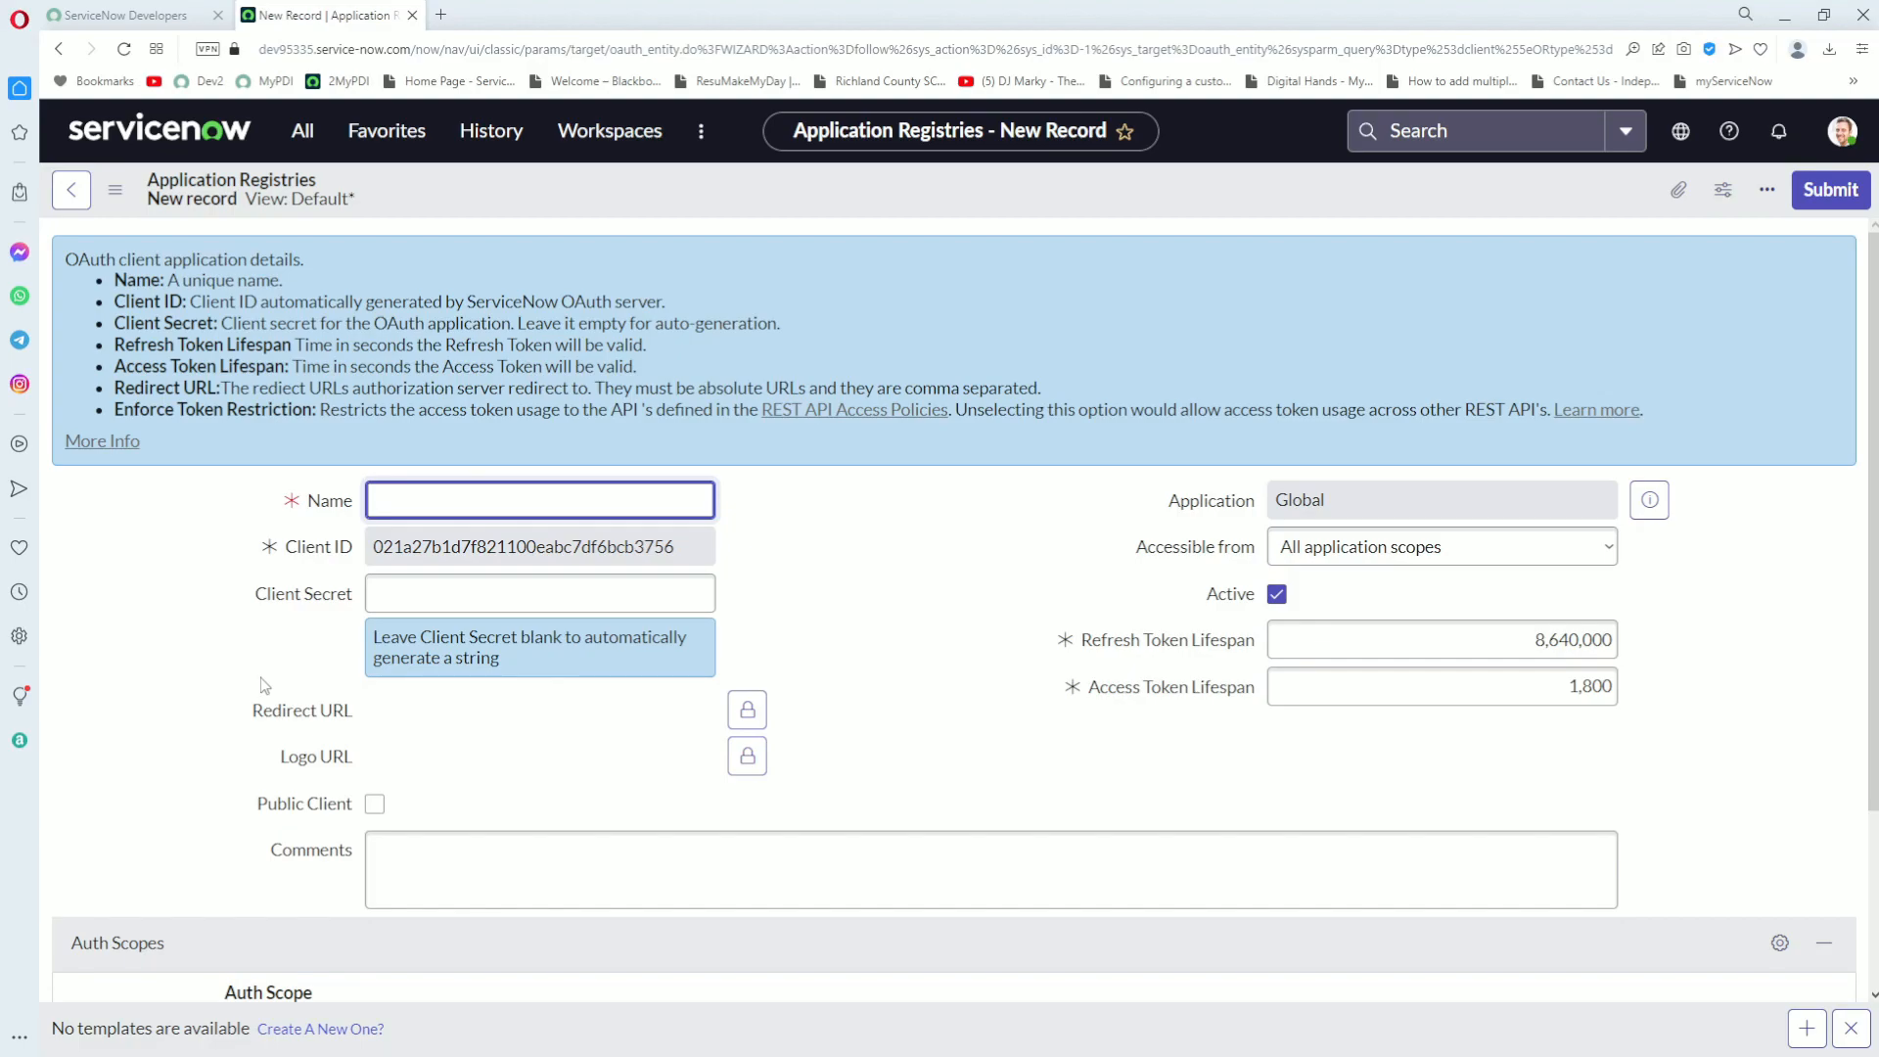
Name the new Global-scope OAuth endpoint connection_for_instance_1 and save the record without leaving the form
mouse_move(178, 1055)
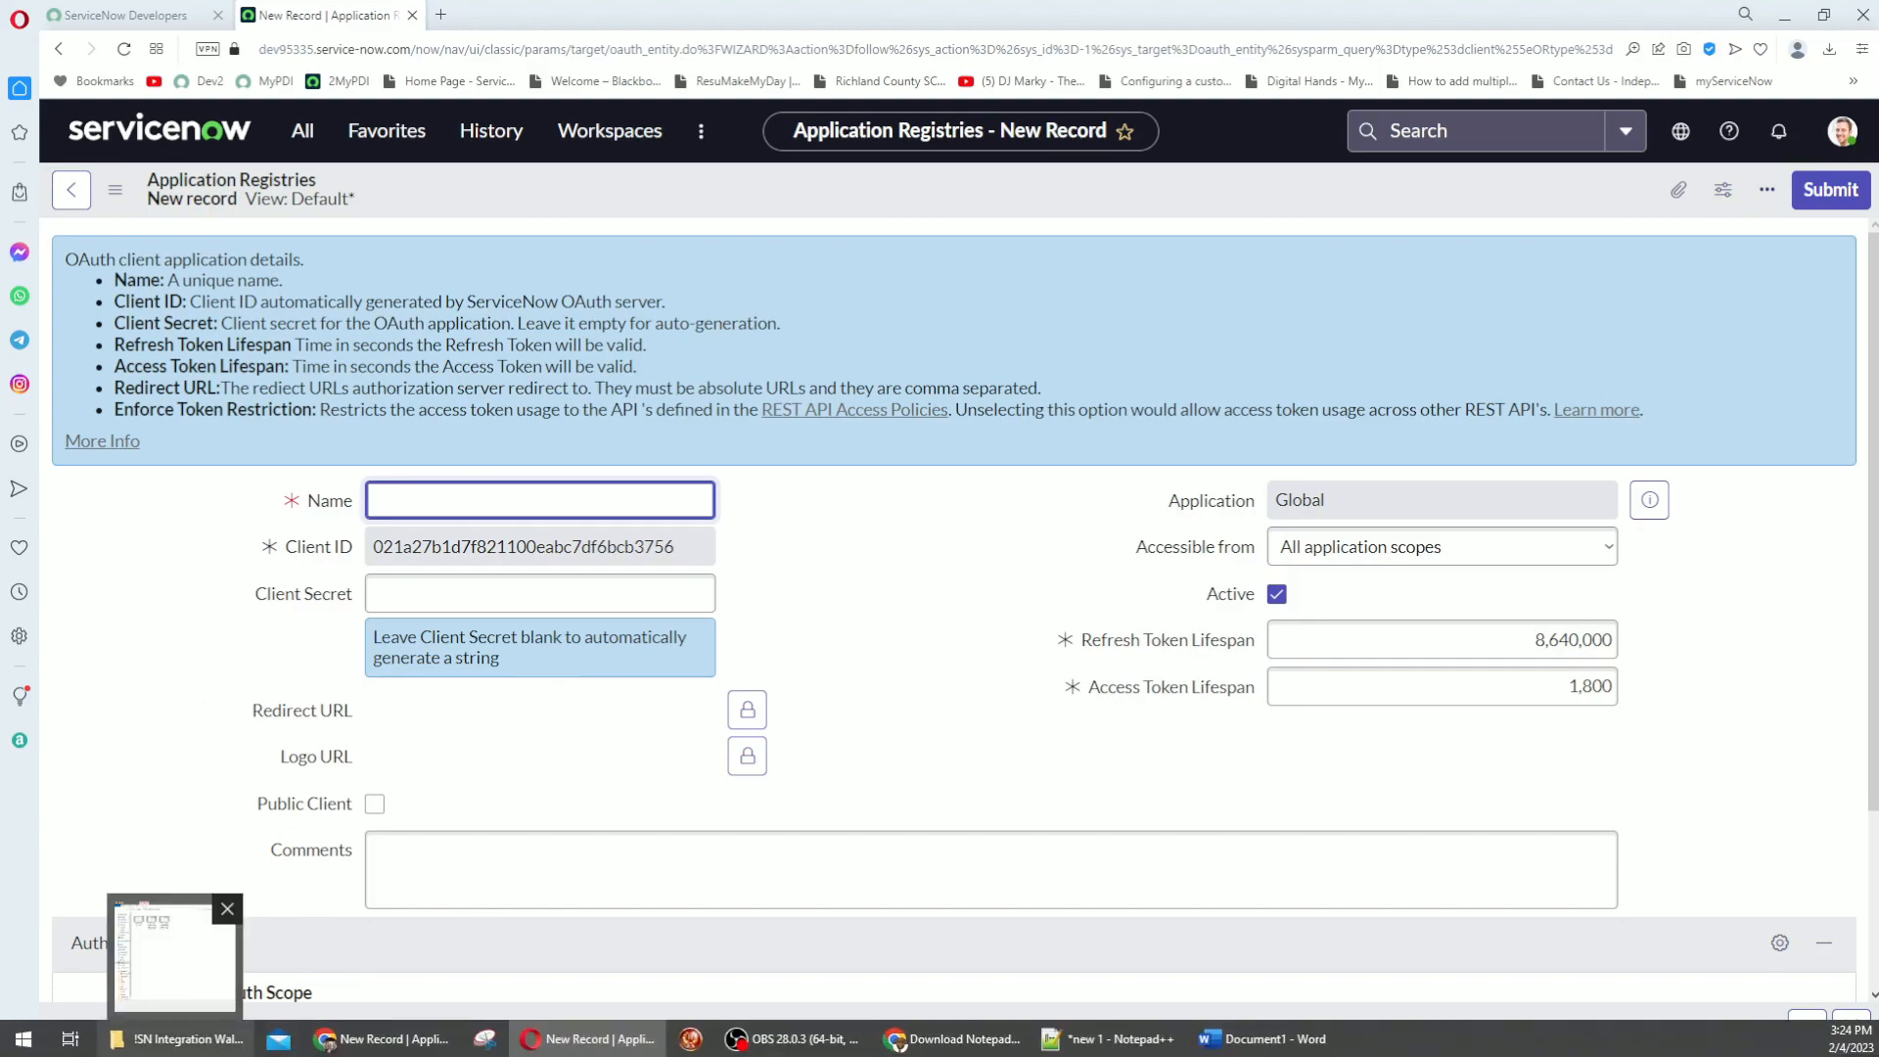
type("co")
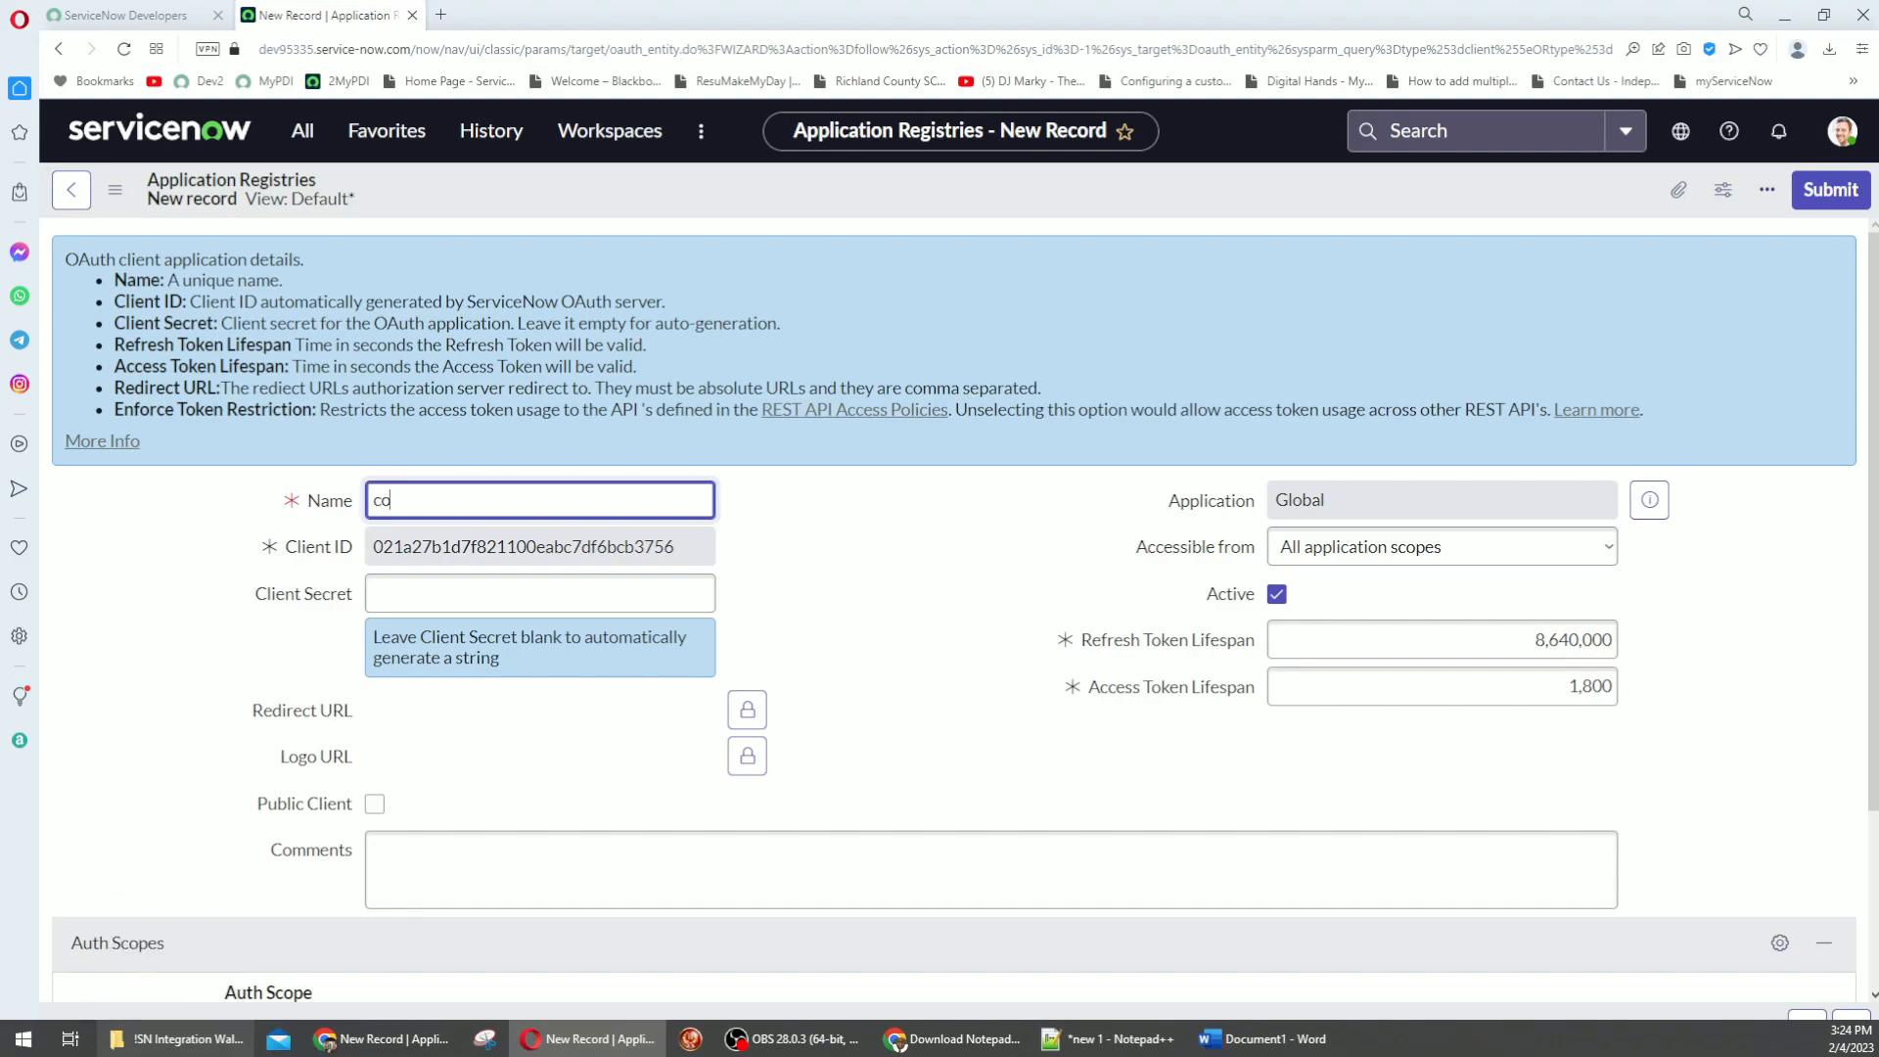
type("nnection_for_instance_1")
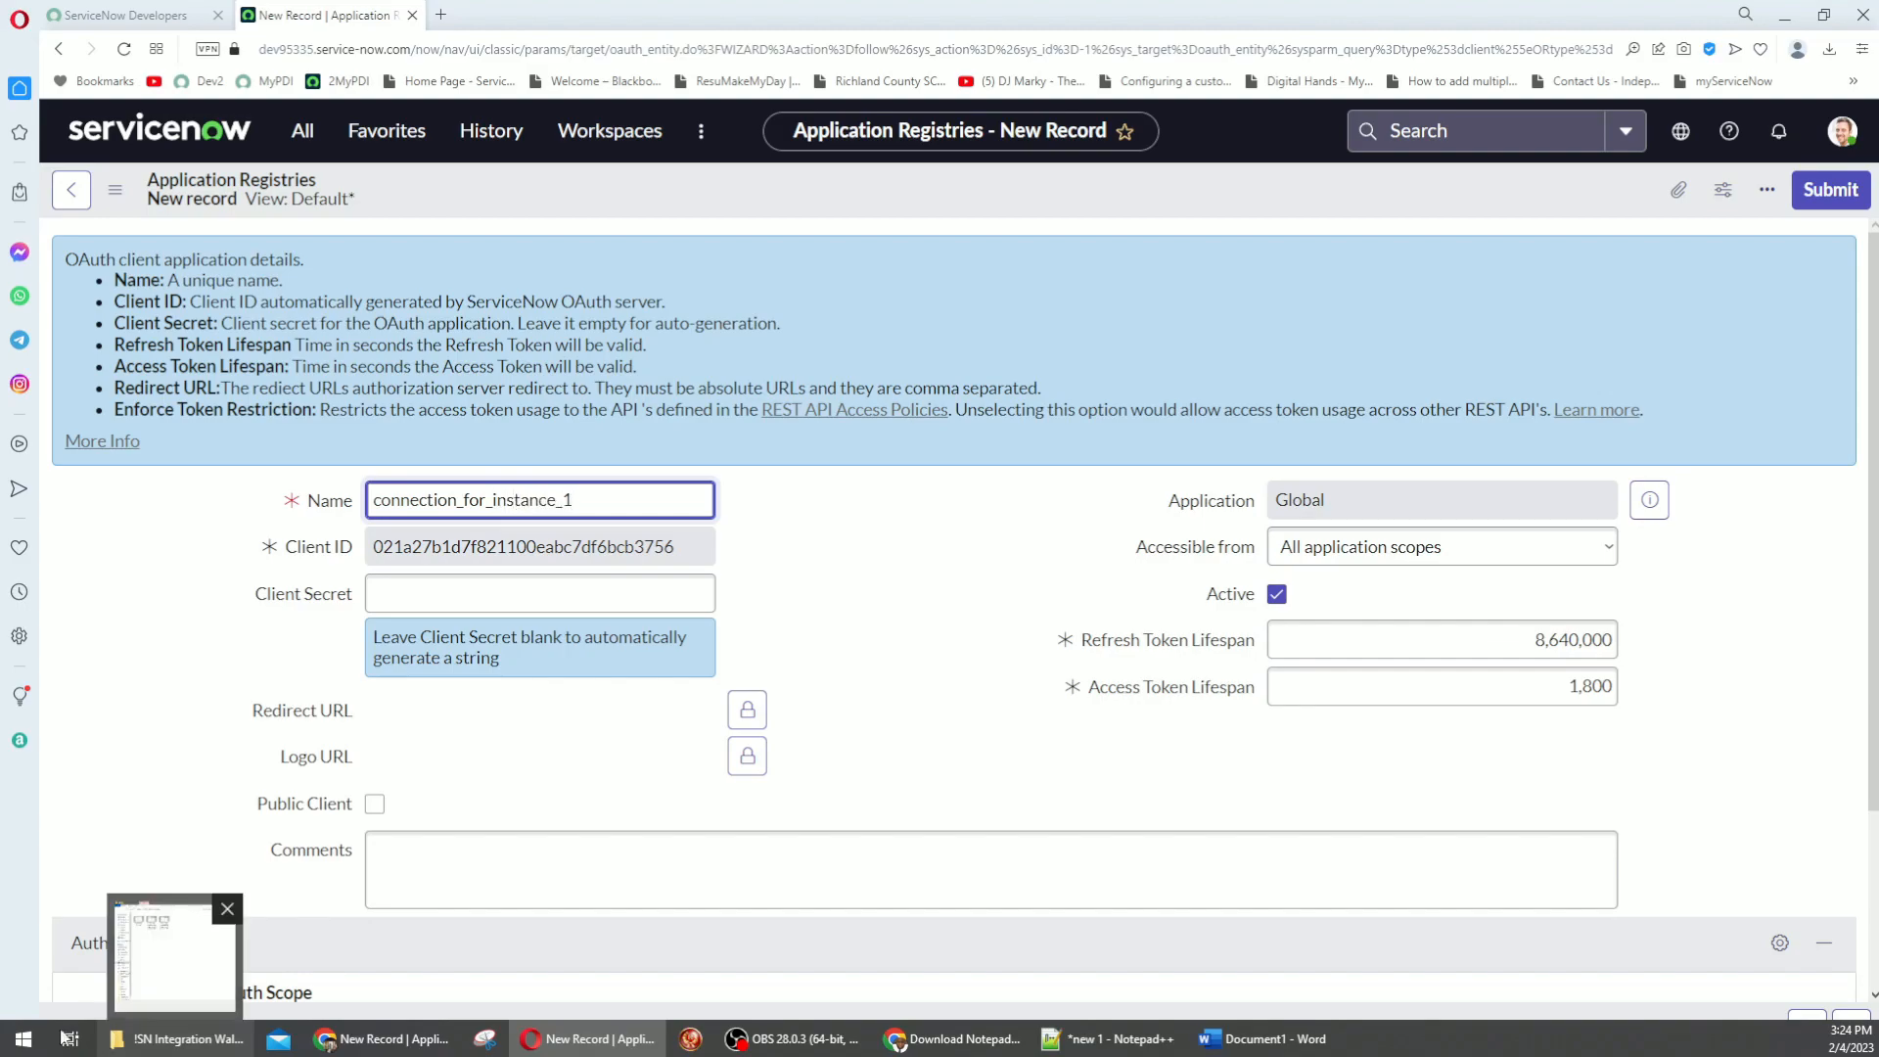
scroll(620, 692, "down", 2)
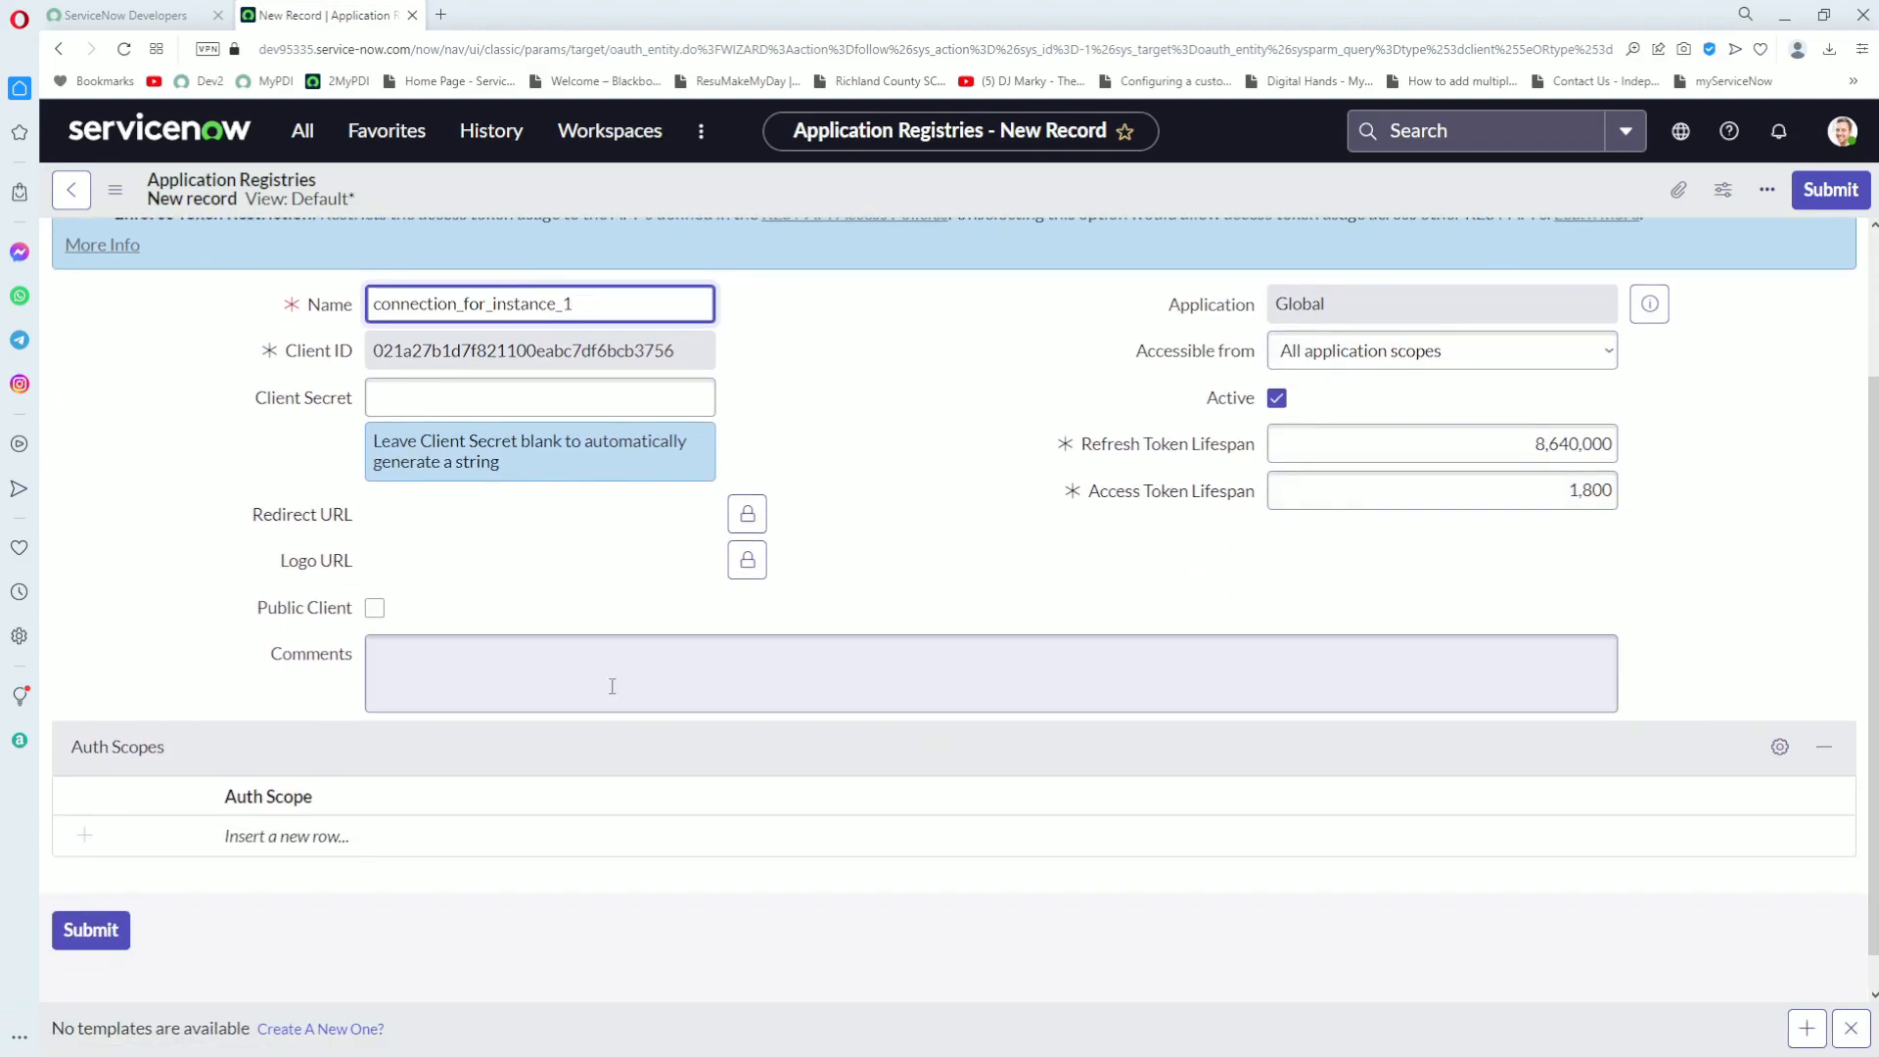
scroll(637, 747, "up", 2)
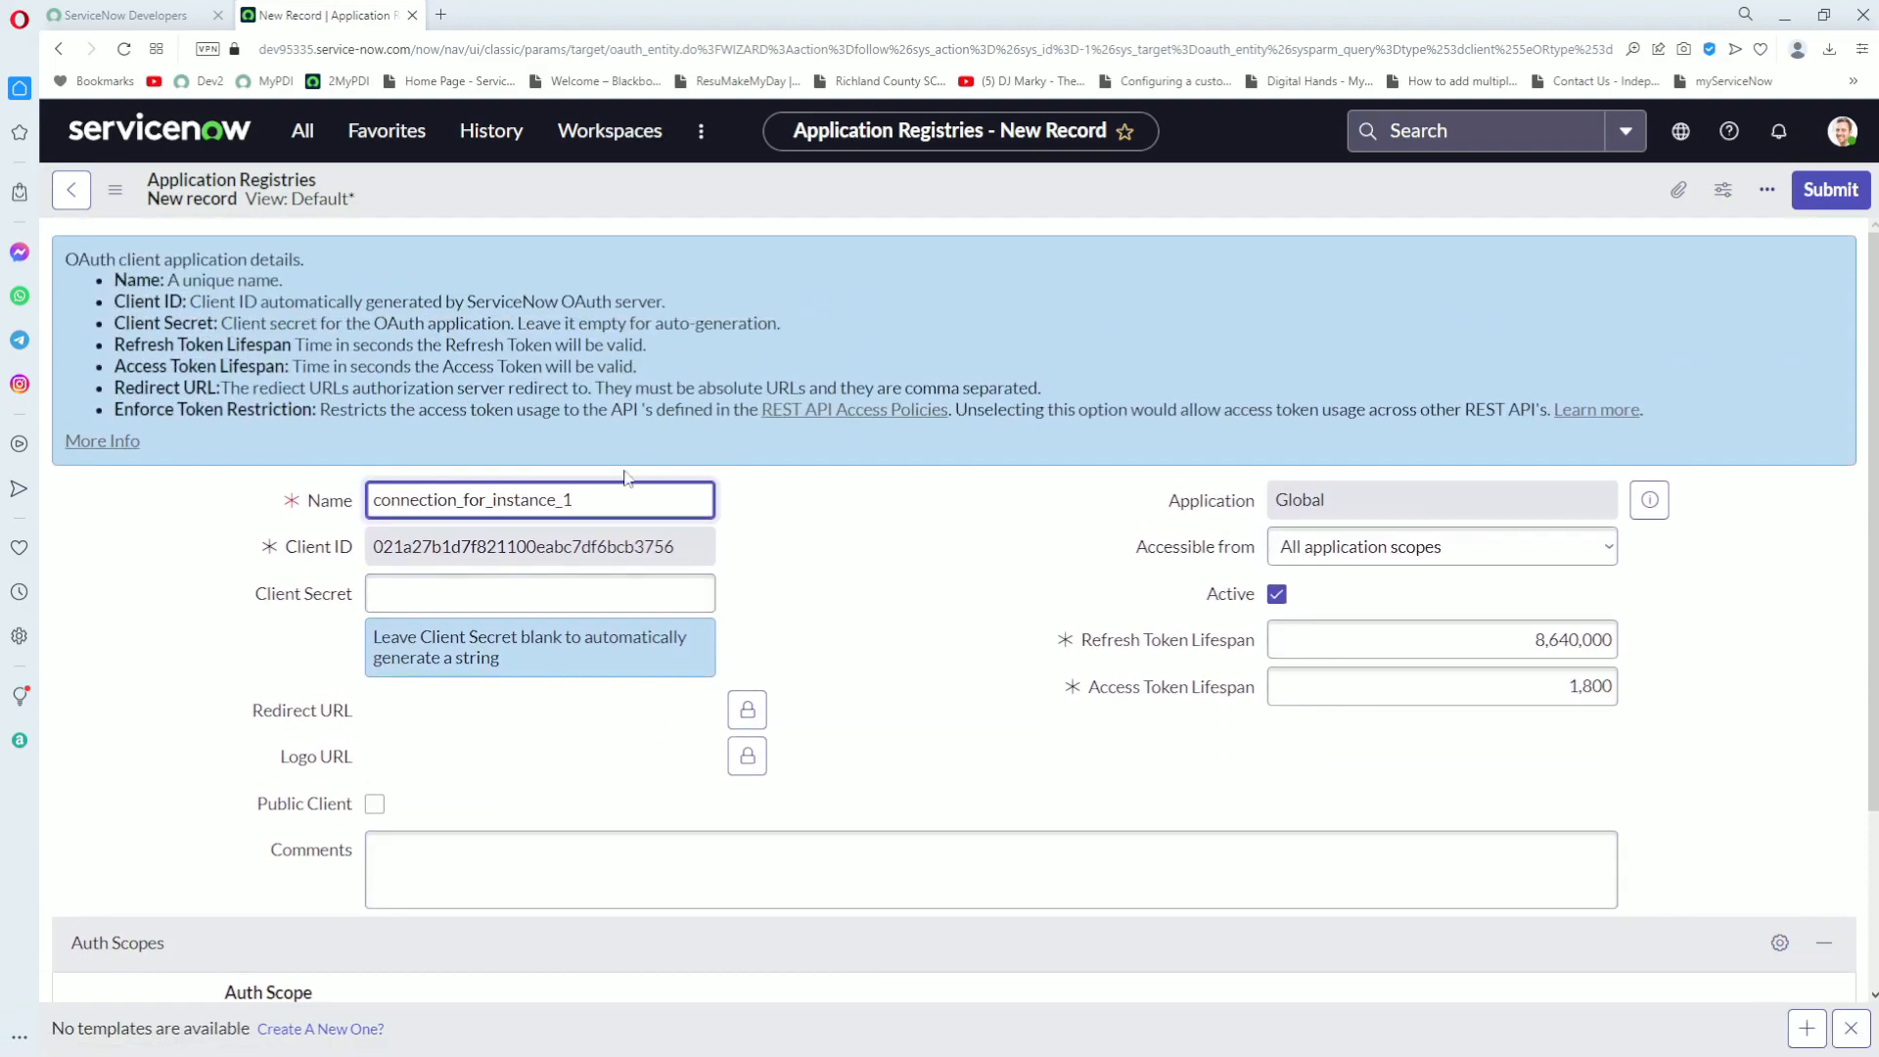
right_click(712, 192)
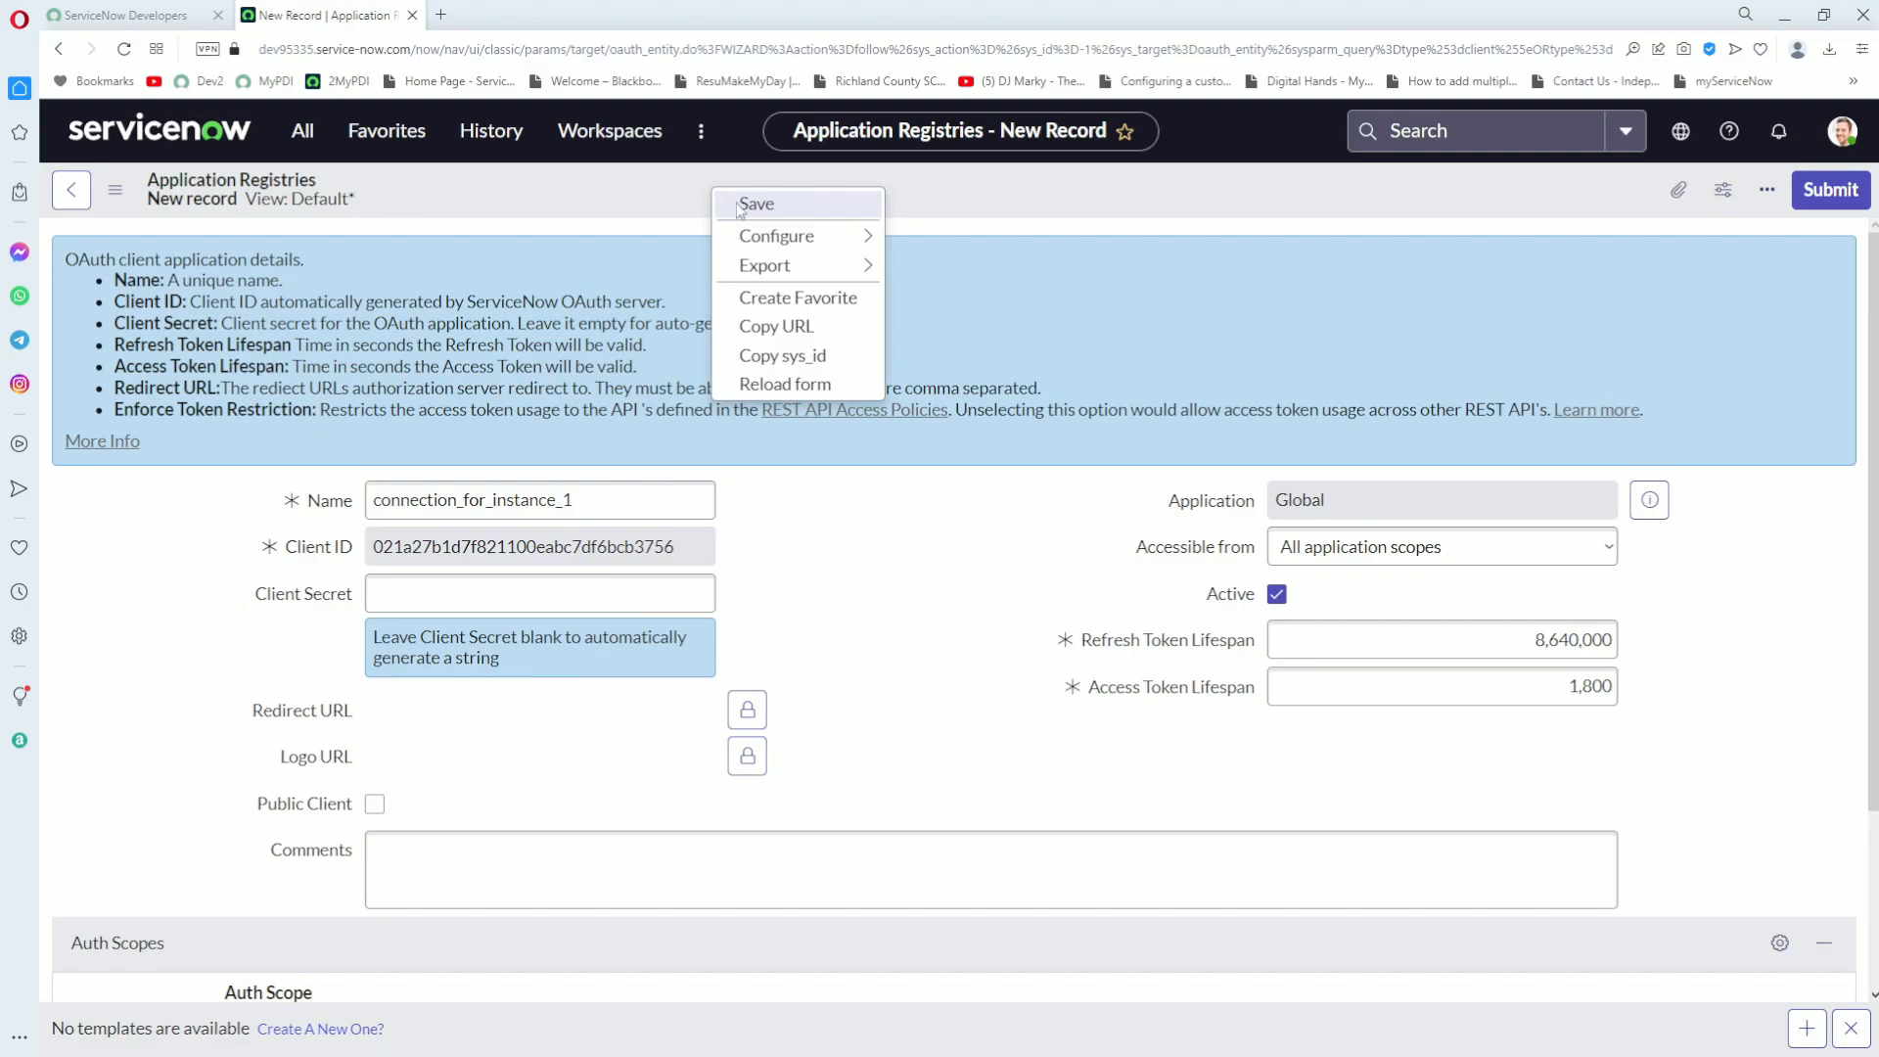
left_click(755, 205)
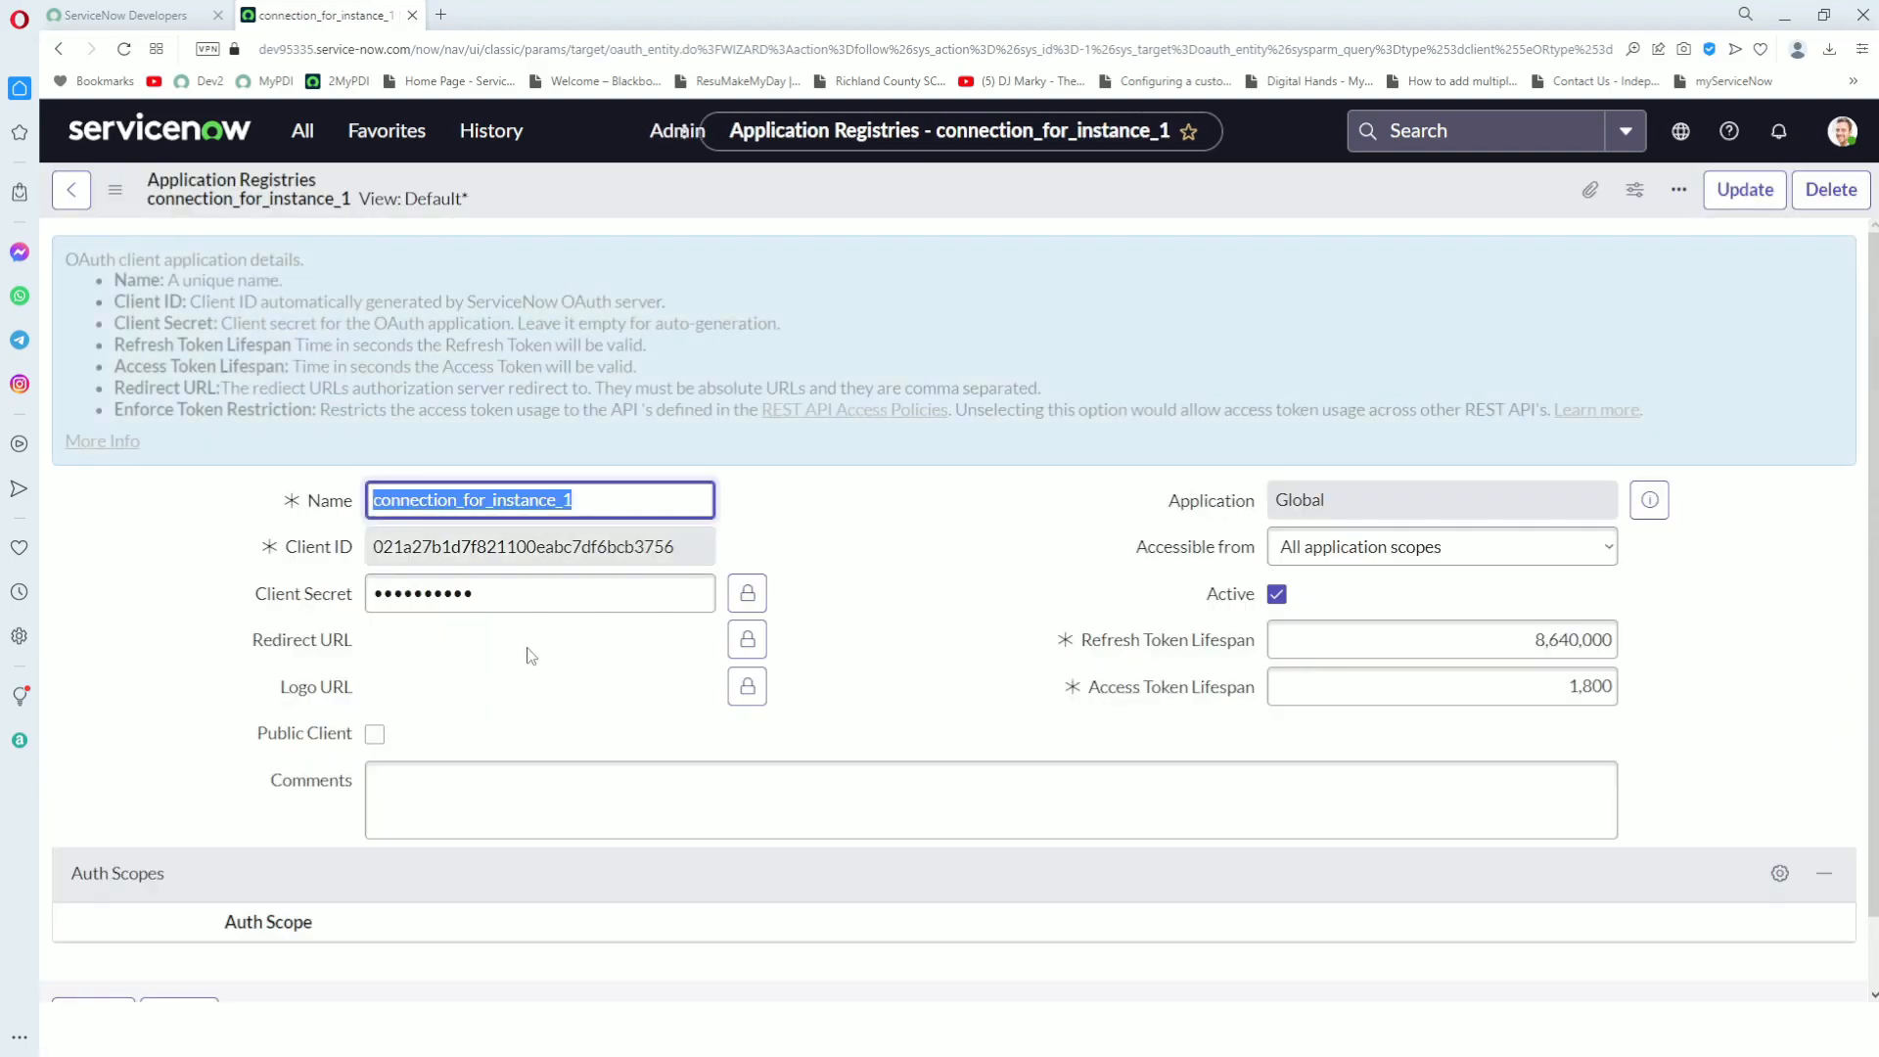
Copy the Client ID of connection_for_instance_1 into its empty Comments field
double_click(651, 538)
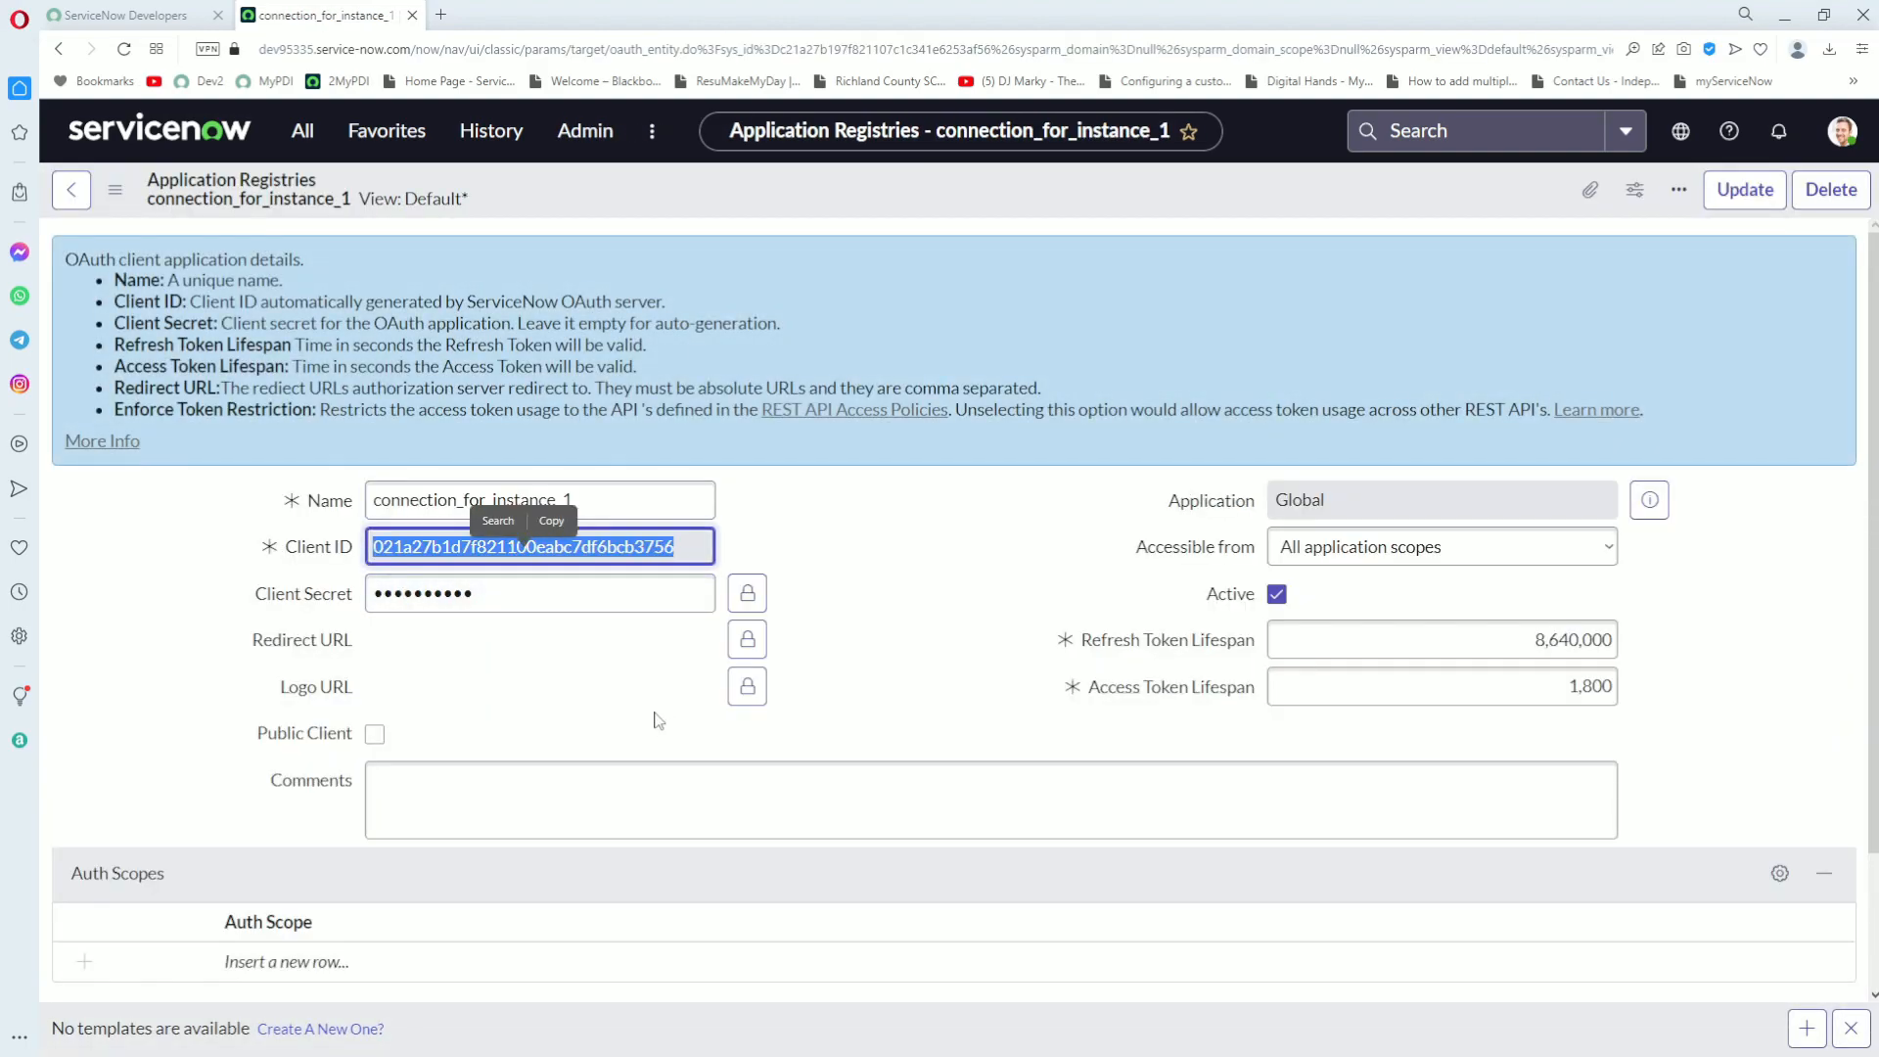
key("ctrl+c")
left_click(474, 793)
key("ctrl+v")
Reveal the Client Secret of connection_for_instance_1, copy it to a new line in the Comments field, and save the record
left_click(747, 593)
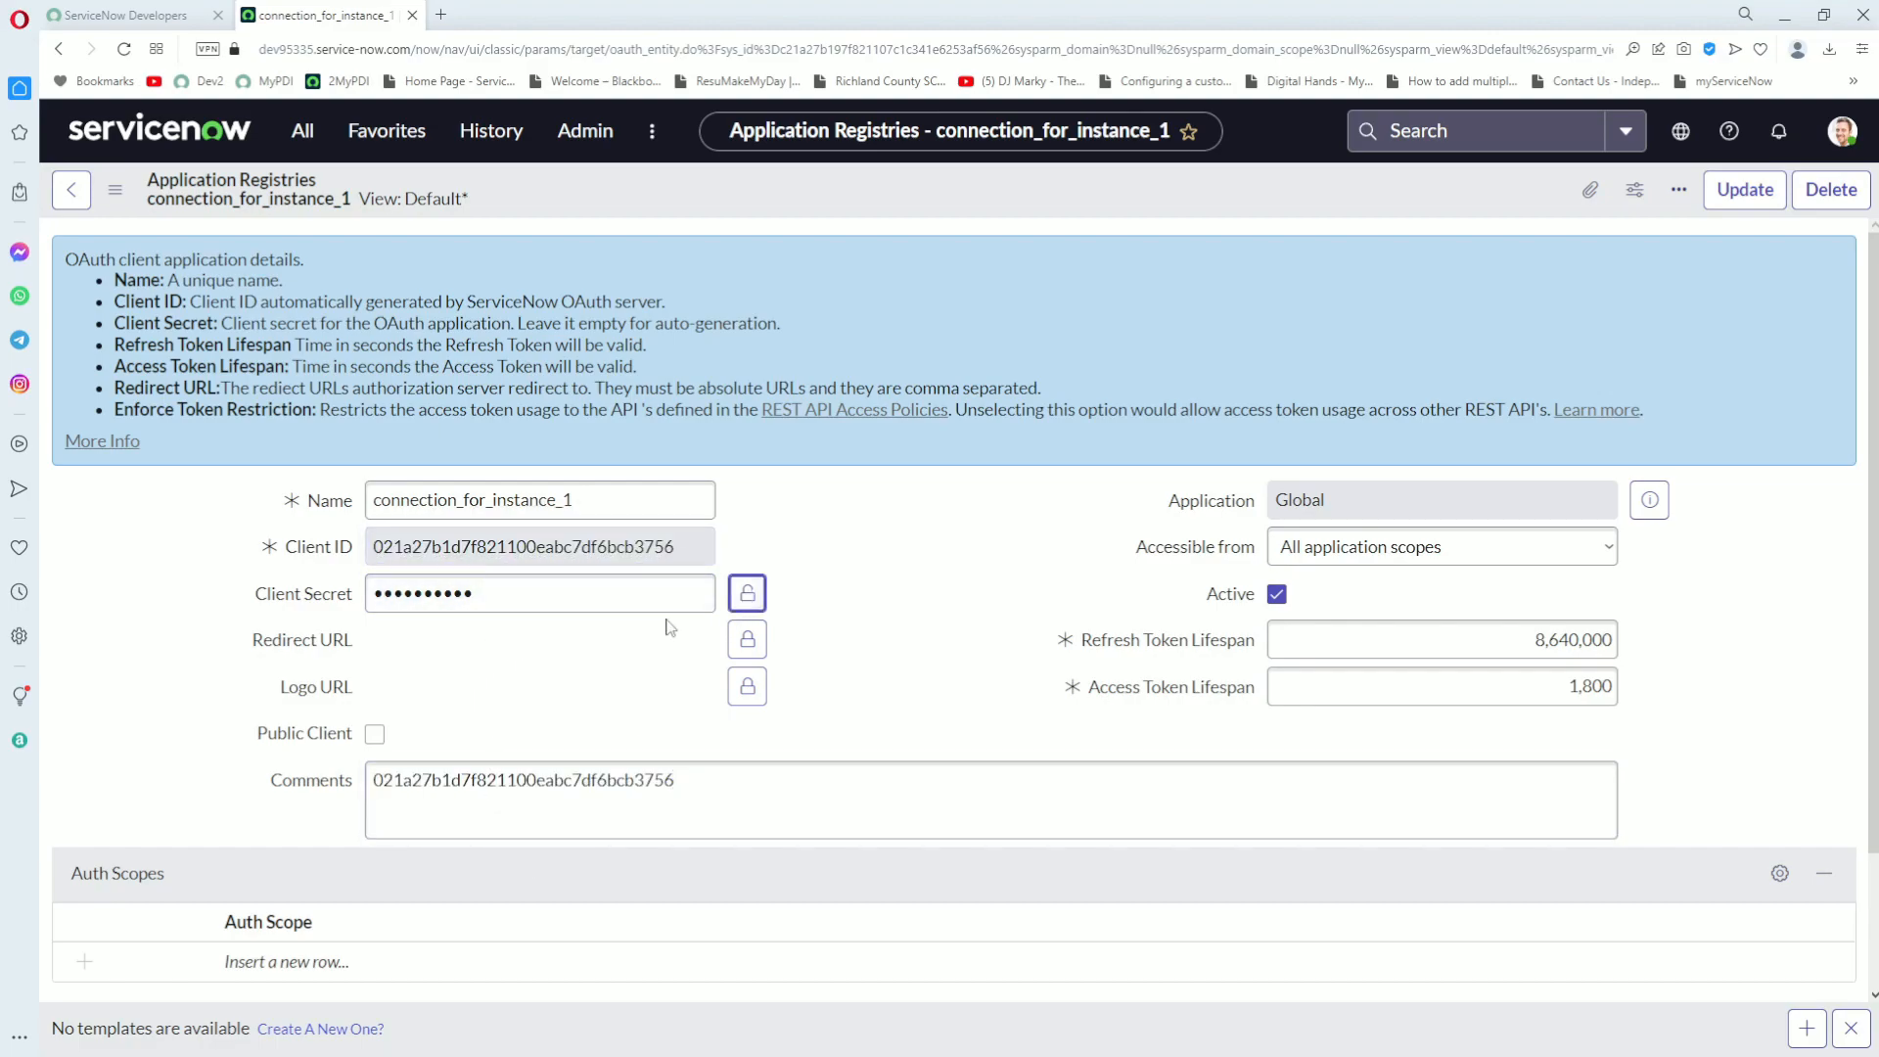
left_click_drag(483, 642, 366, 640)
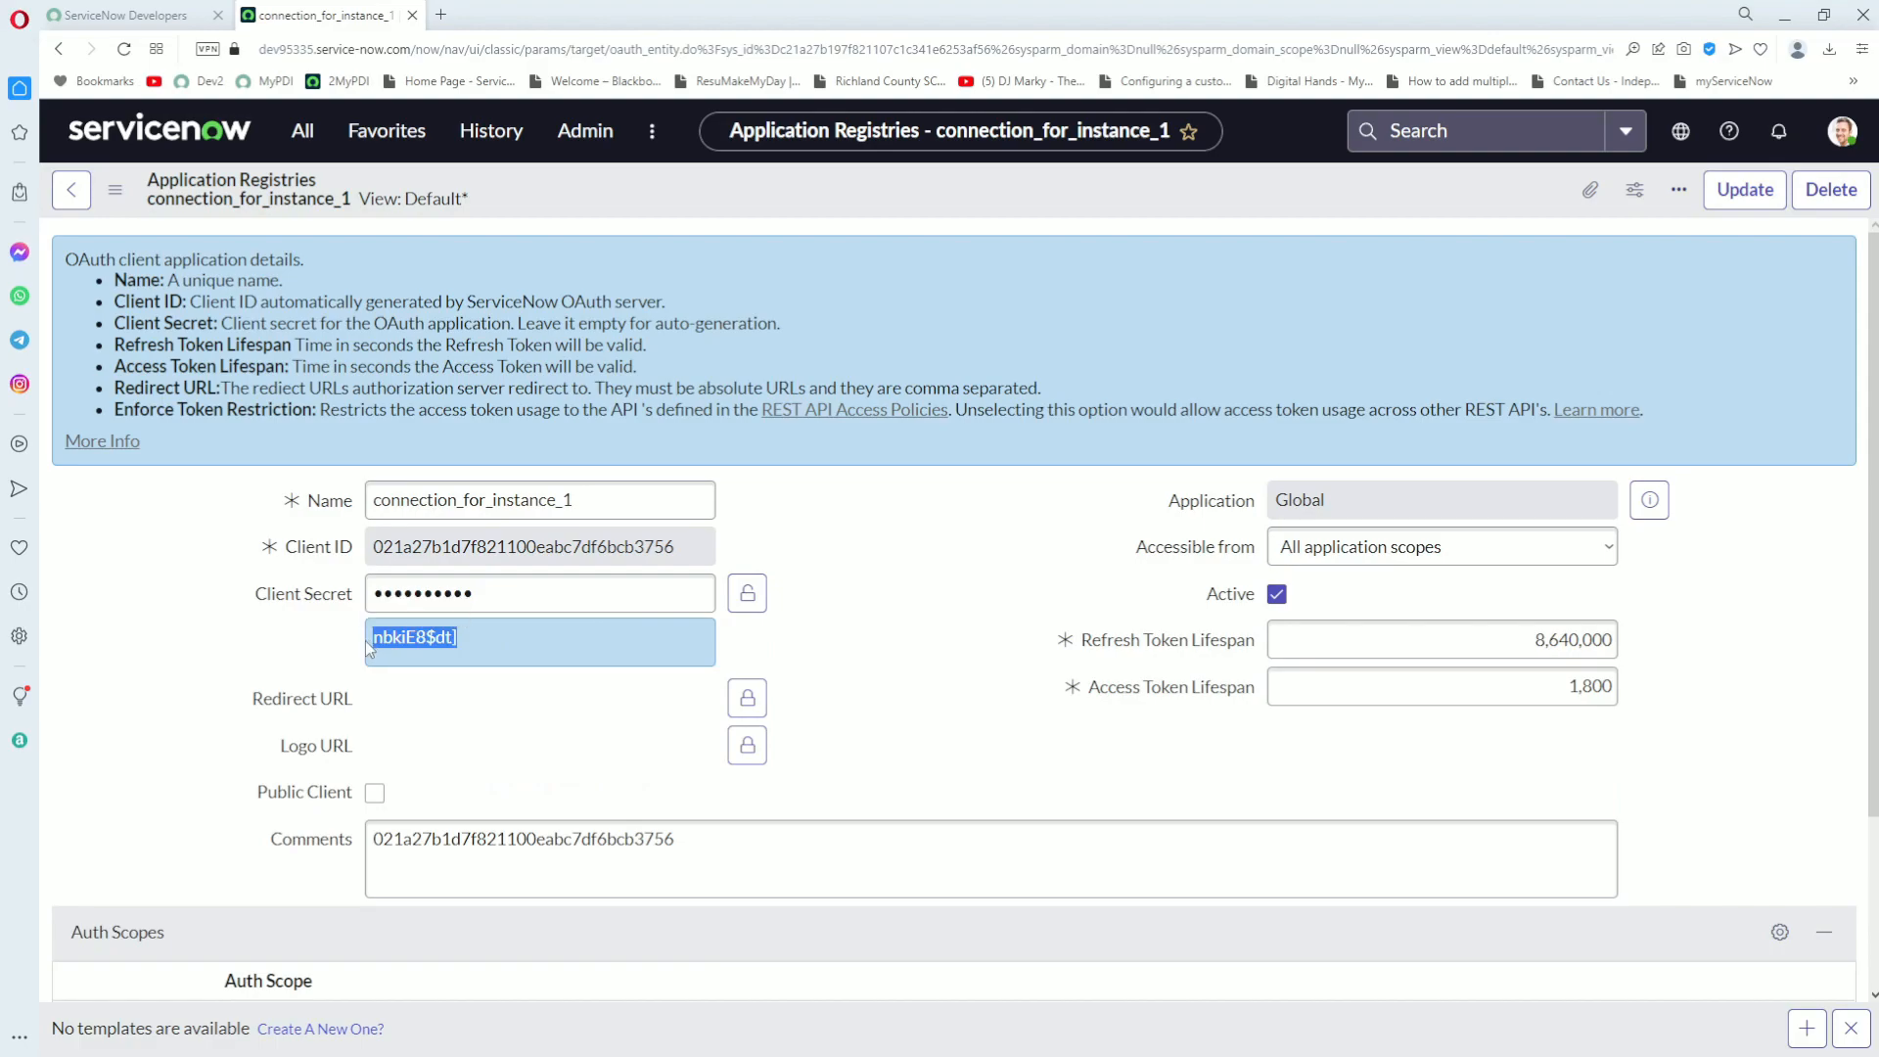
left_click(406, 871)
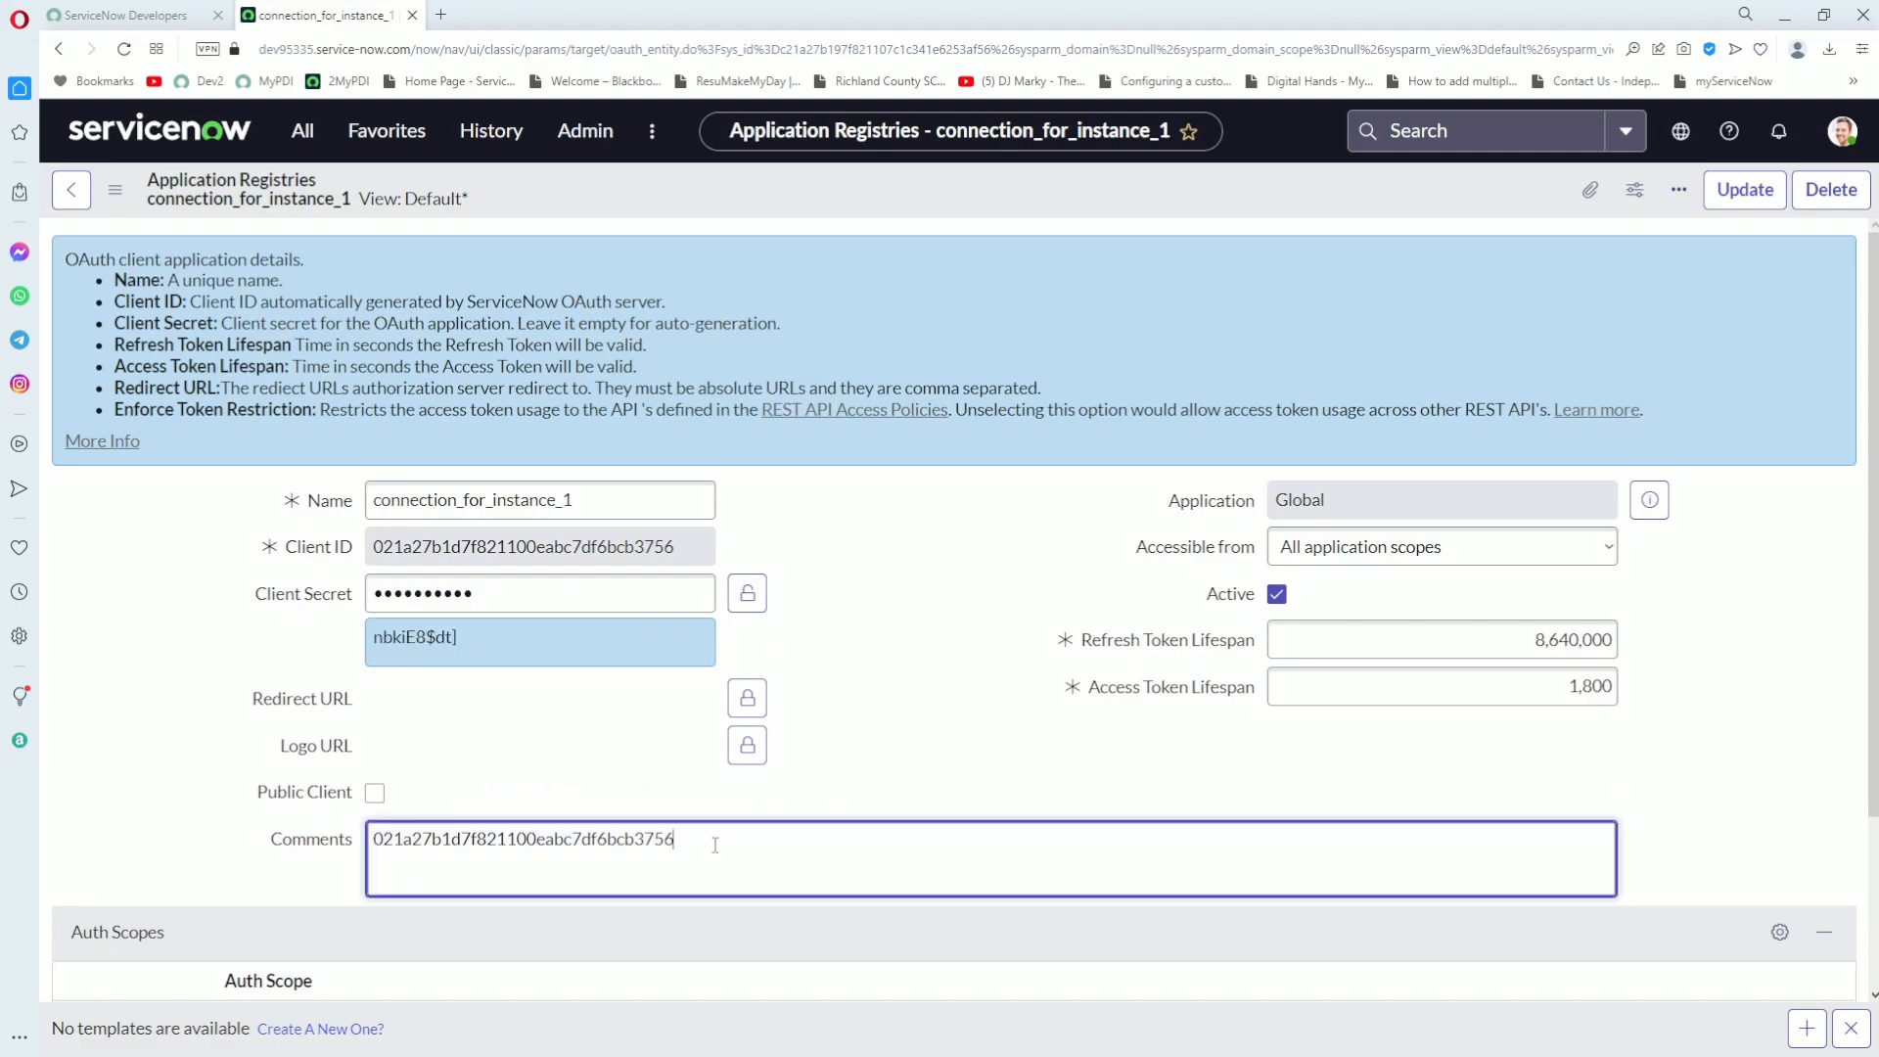
key("ctrl+v")
right_click(973, 182)
left_click(989, 196)
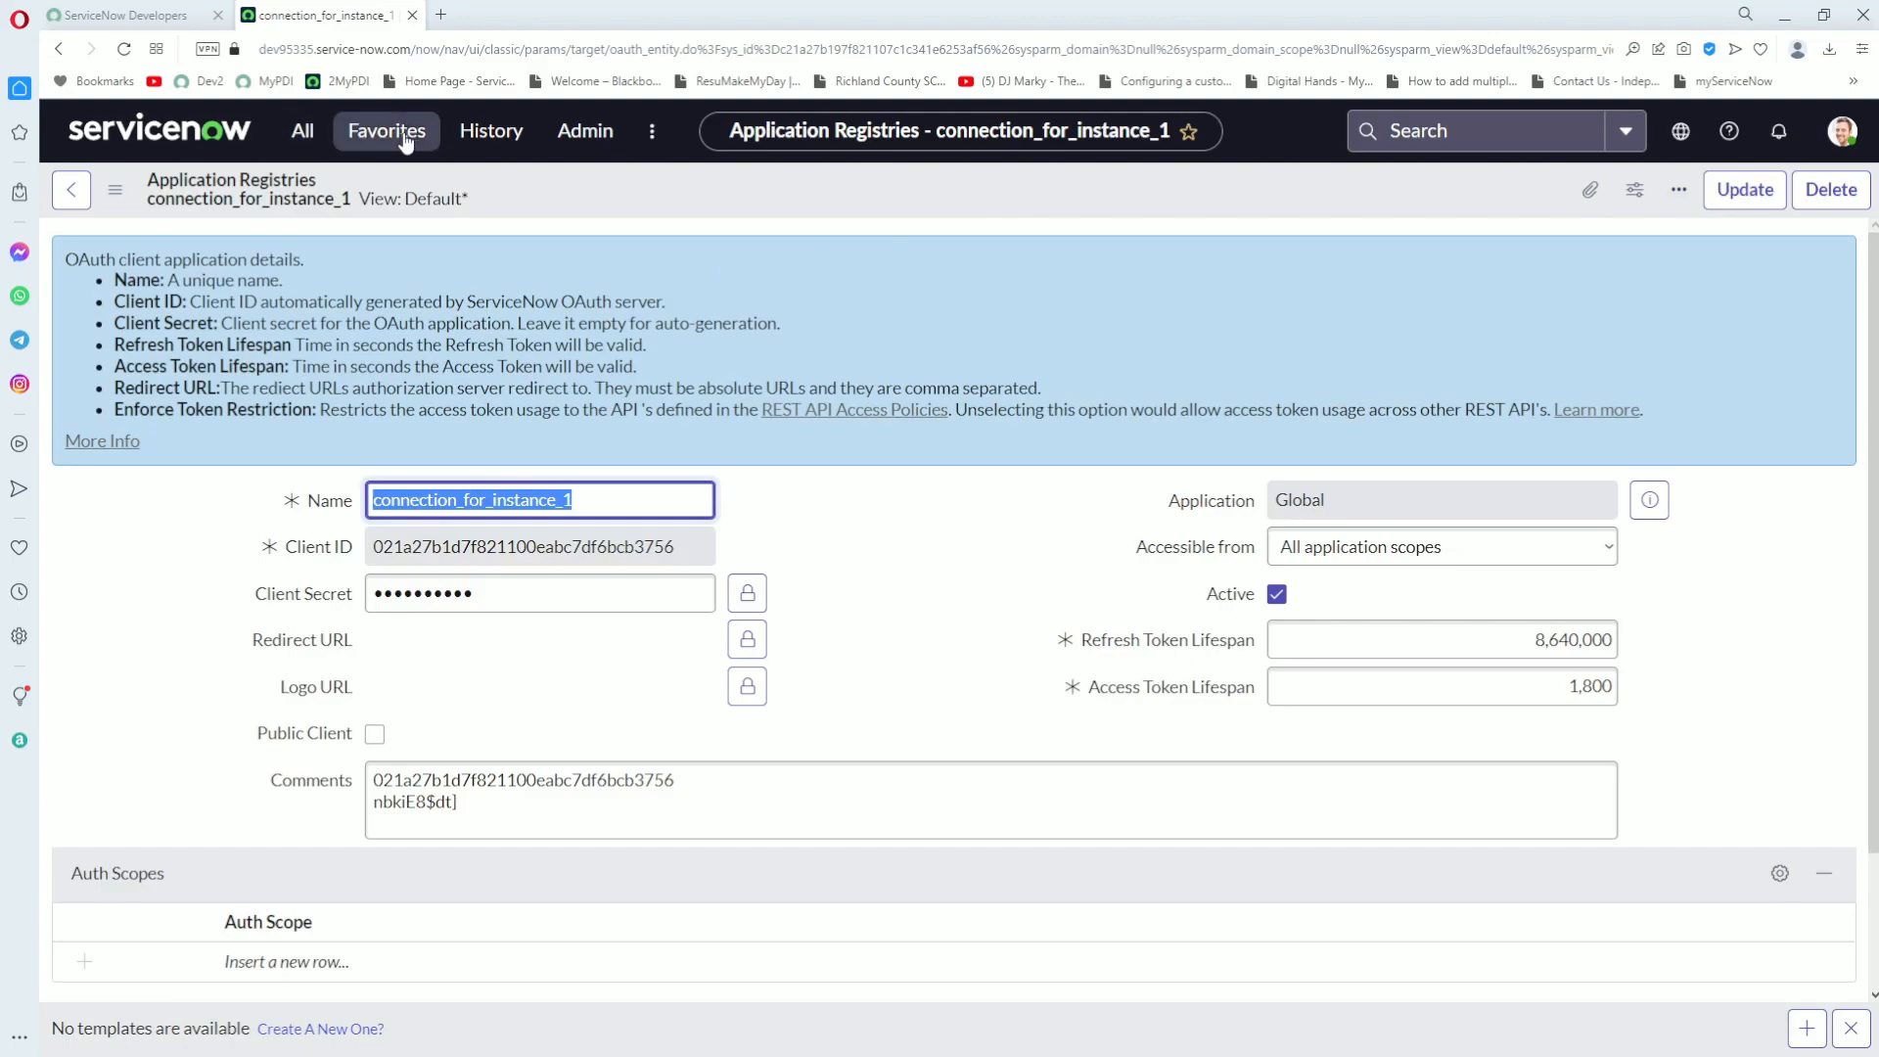
Return to the Application Registry list and start a new record that connects to a third party OAuth Provider
left_click(69, 51)
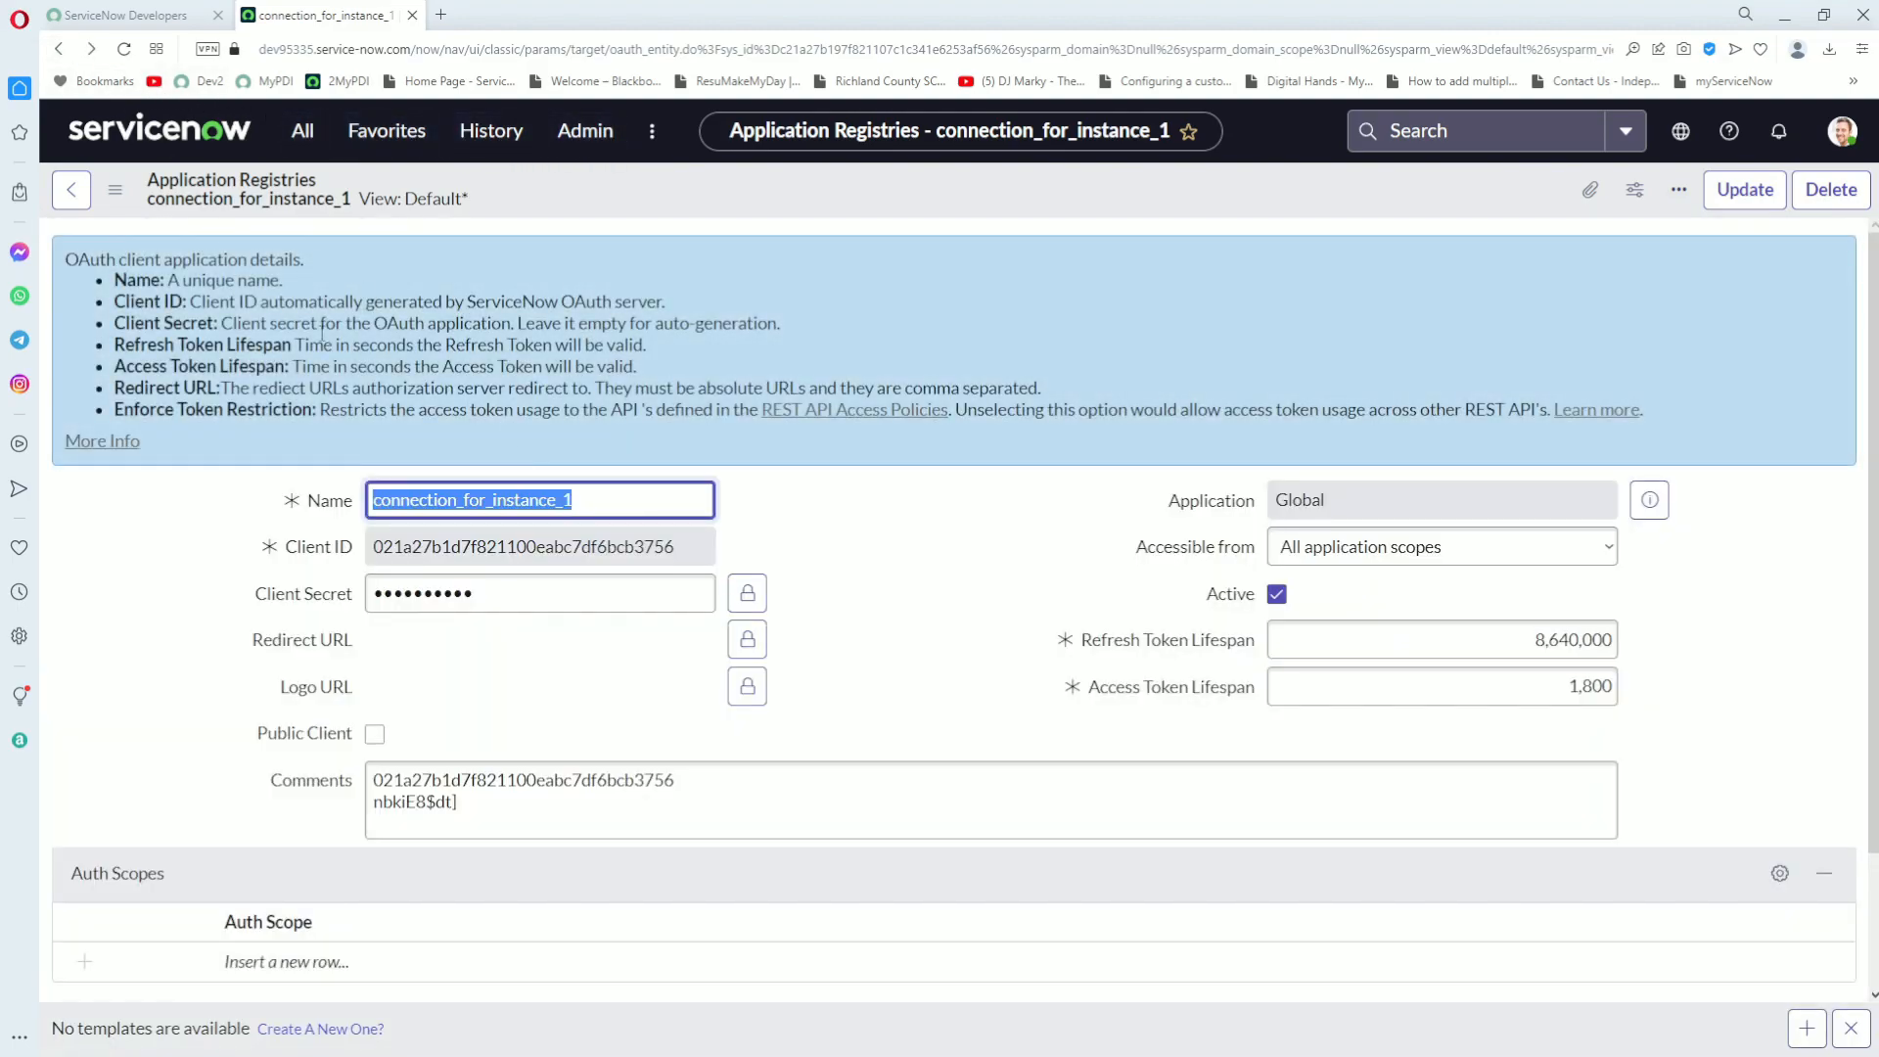
left_click(59, 49)
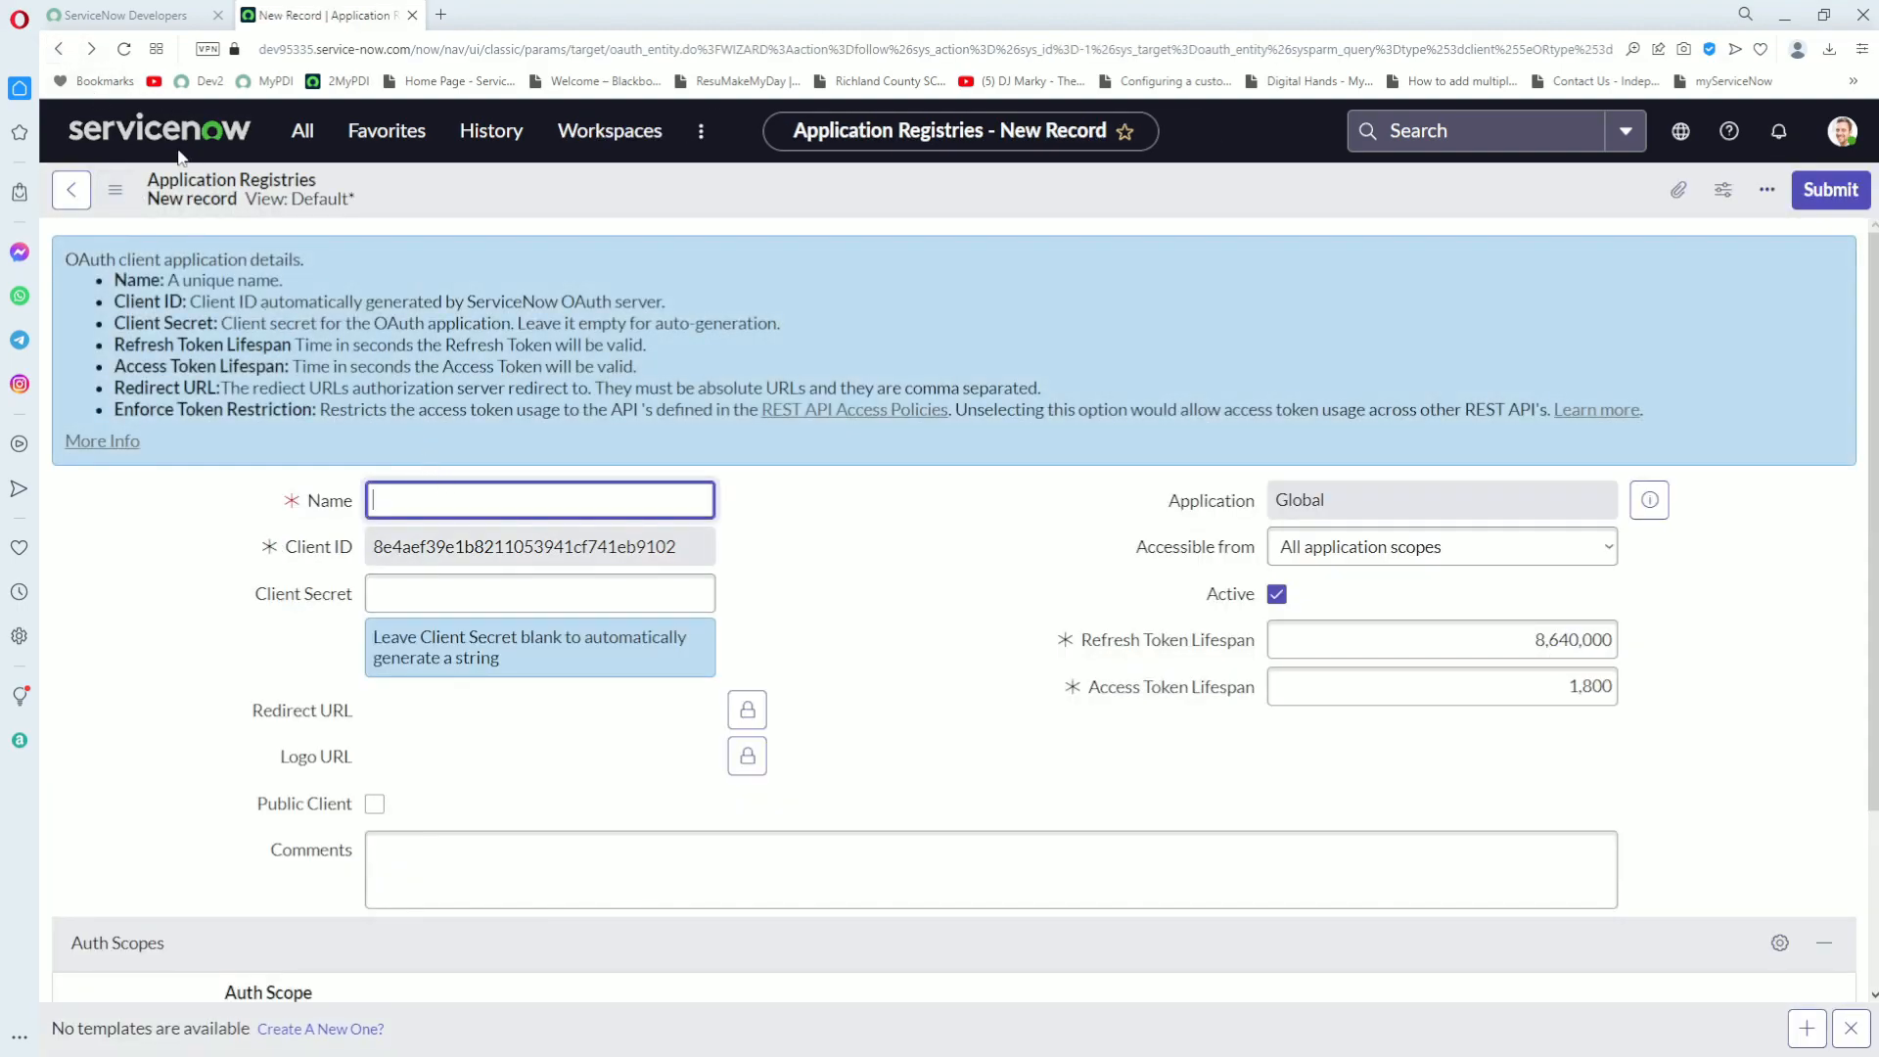
left_click(302, 131)
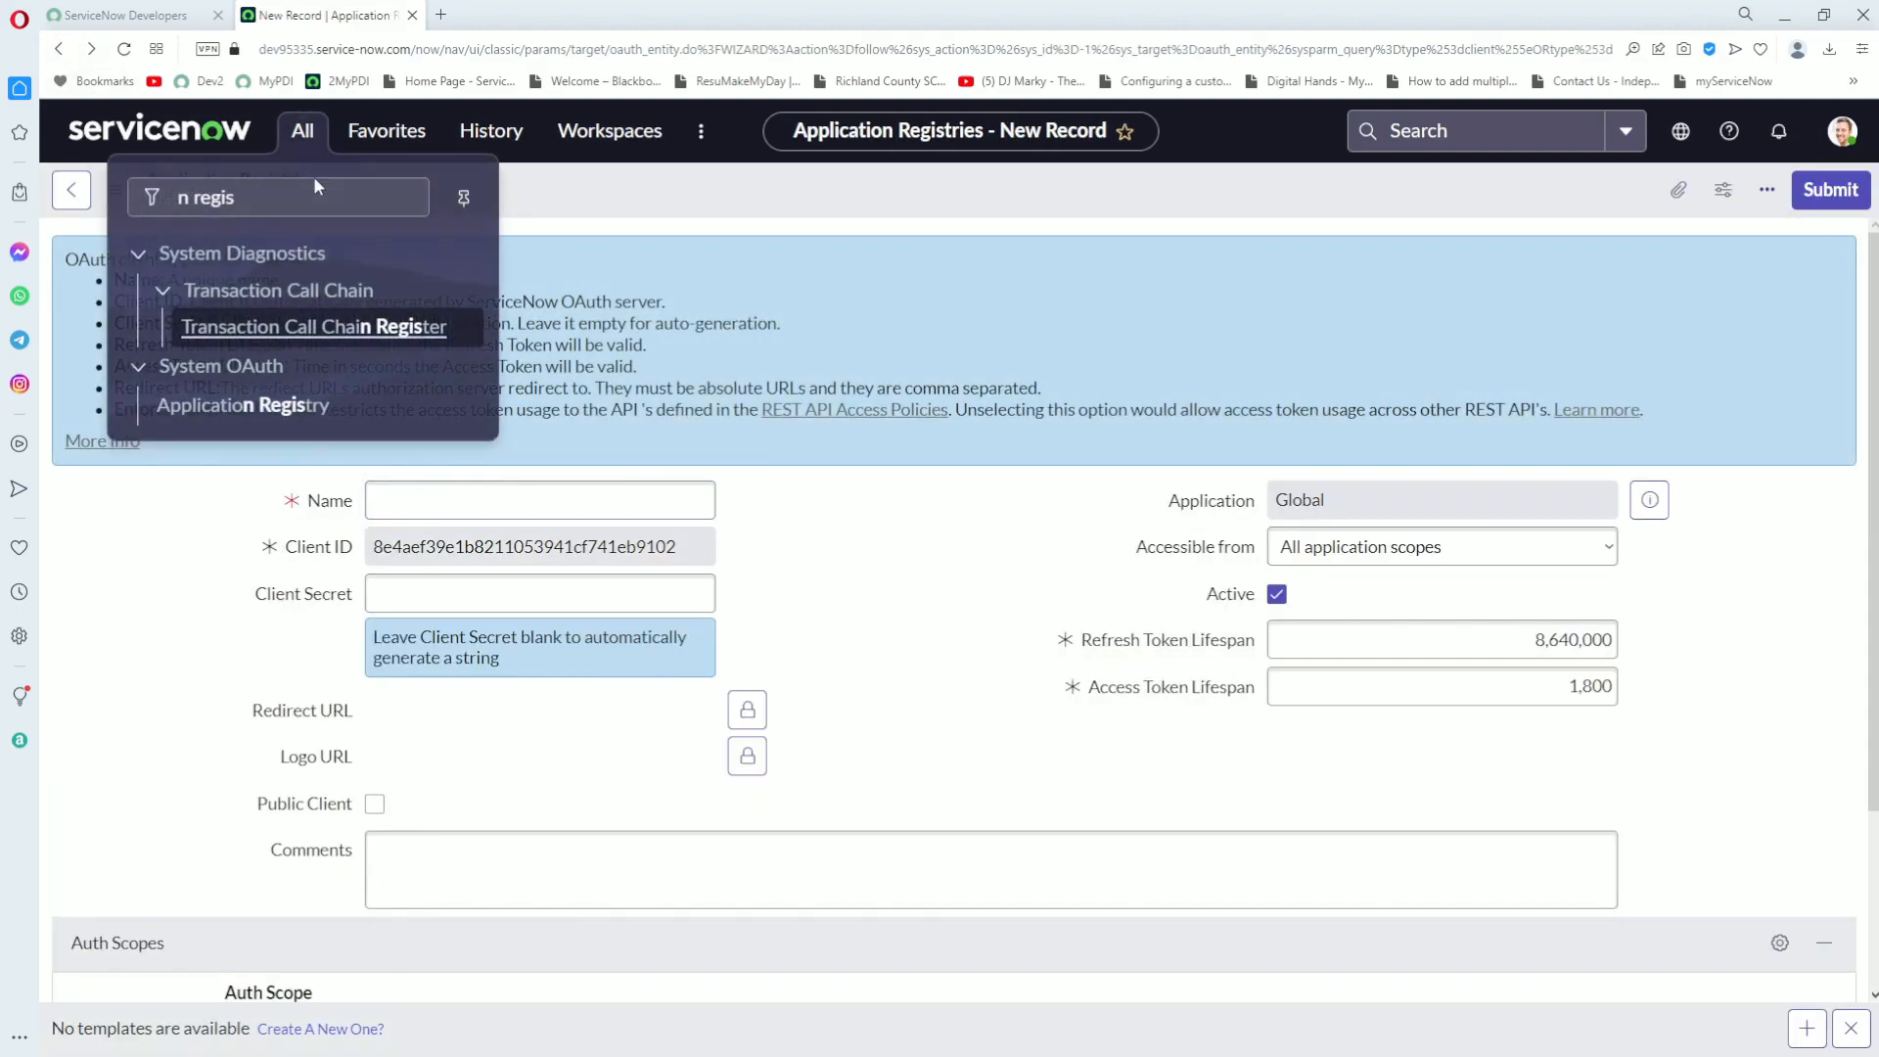
left_click(238, 404)
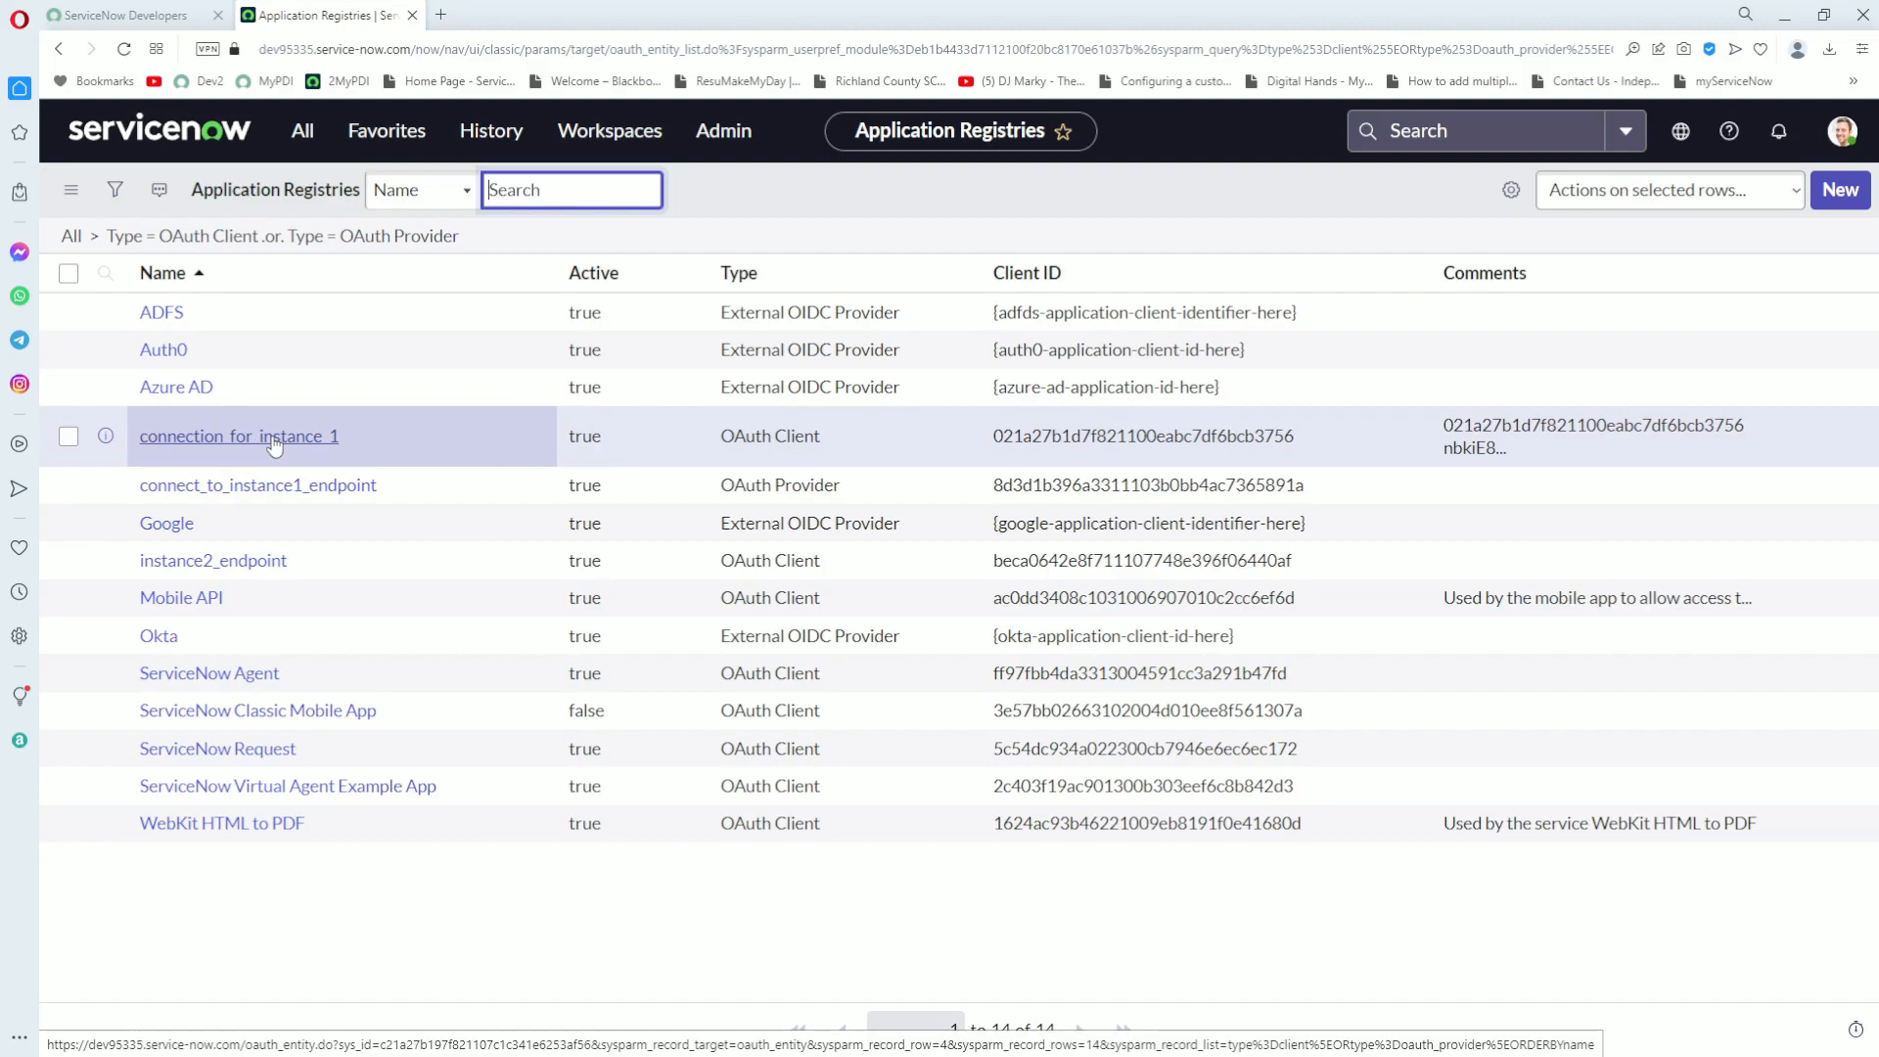
left_click(1836, 190)
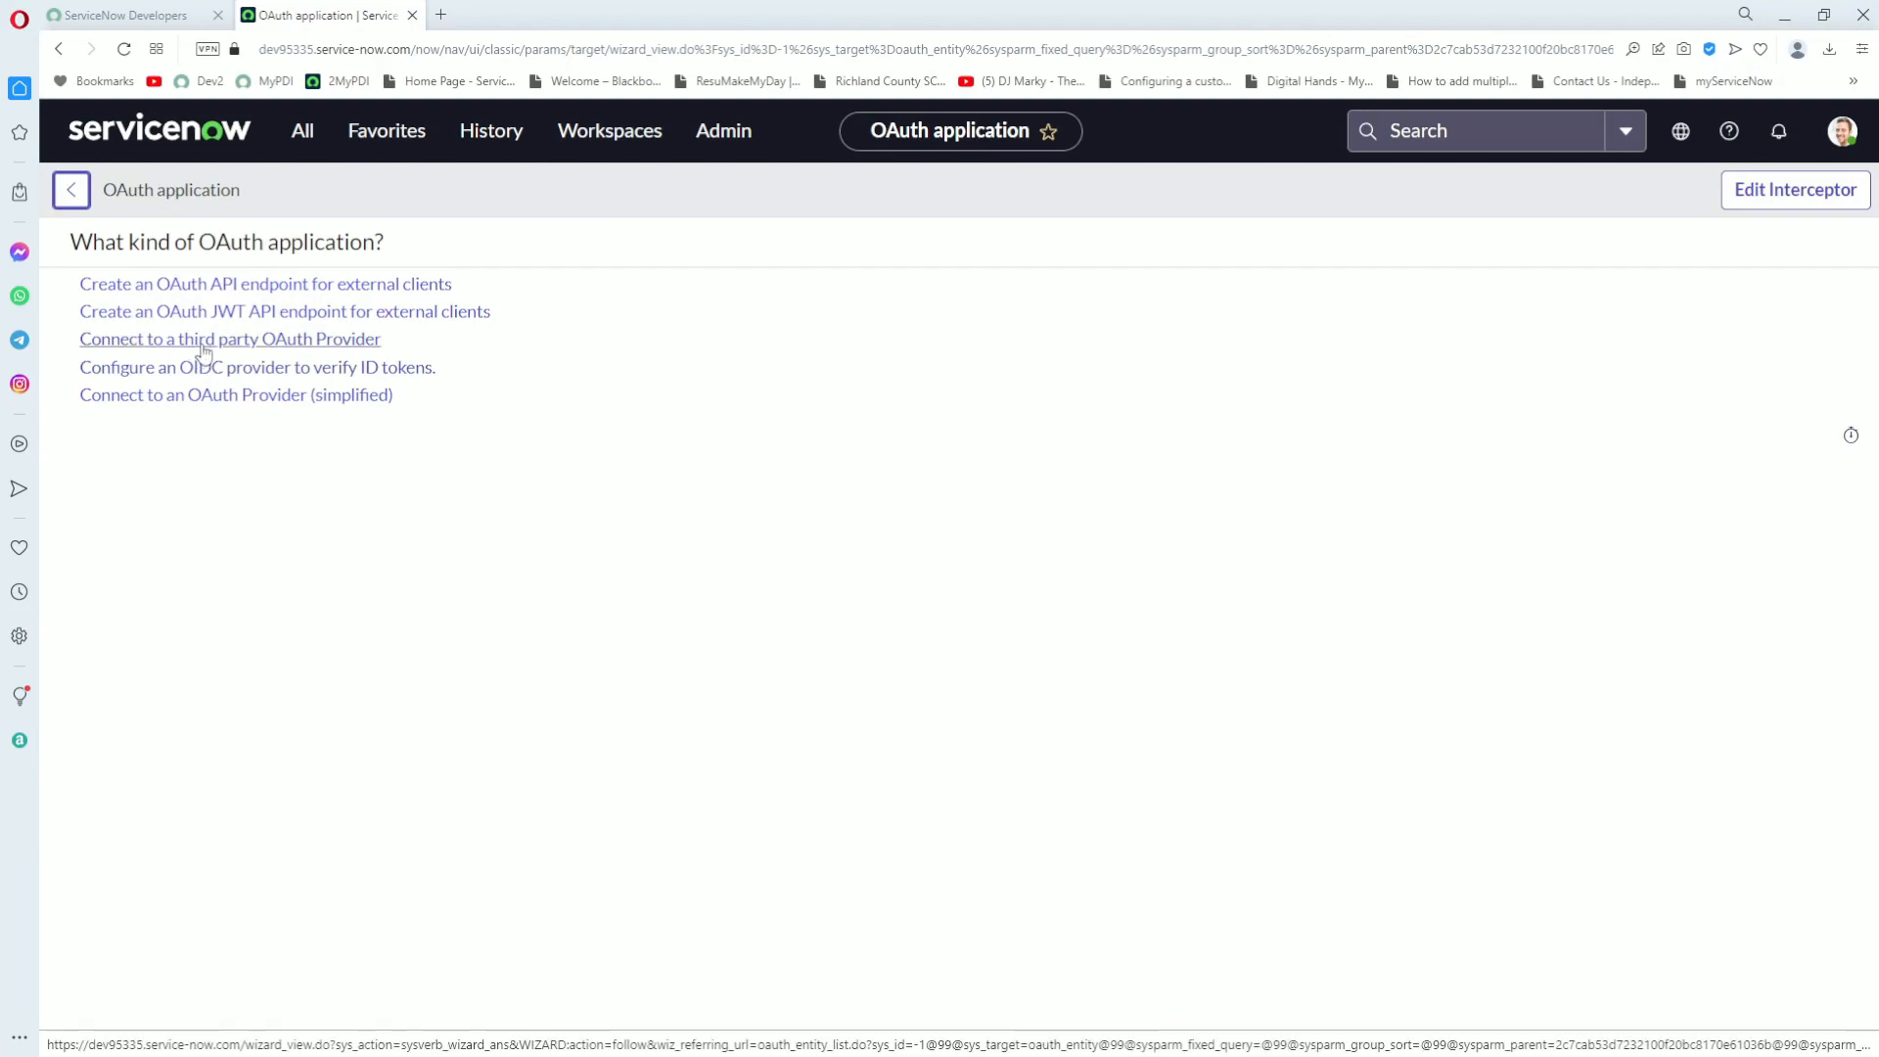
left_click(202, 343)
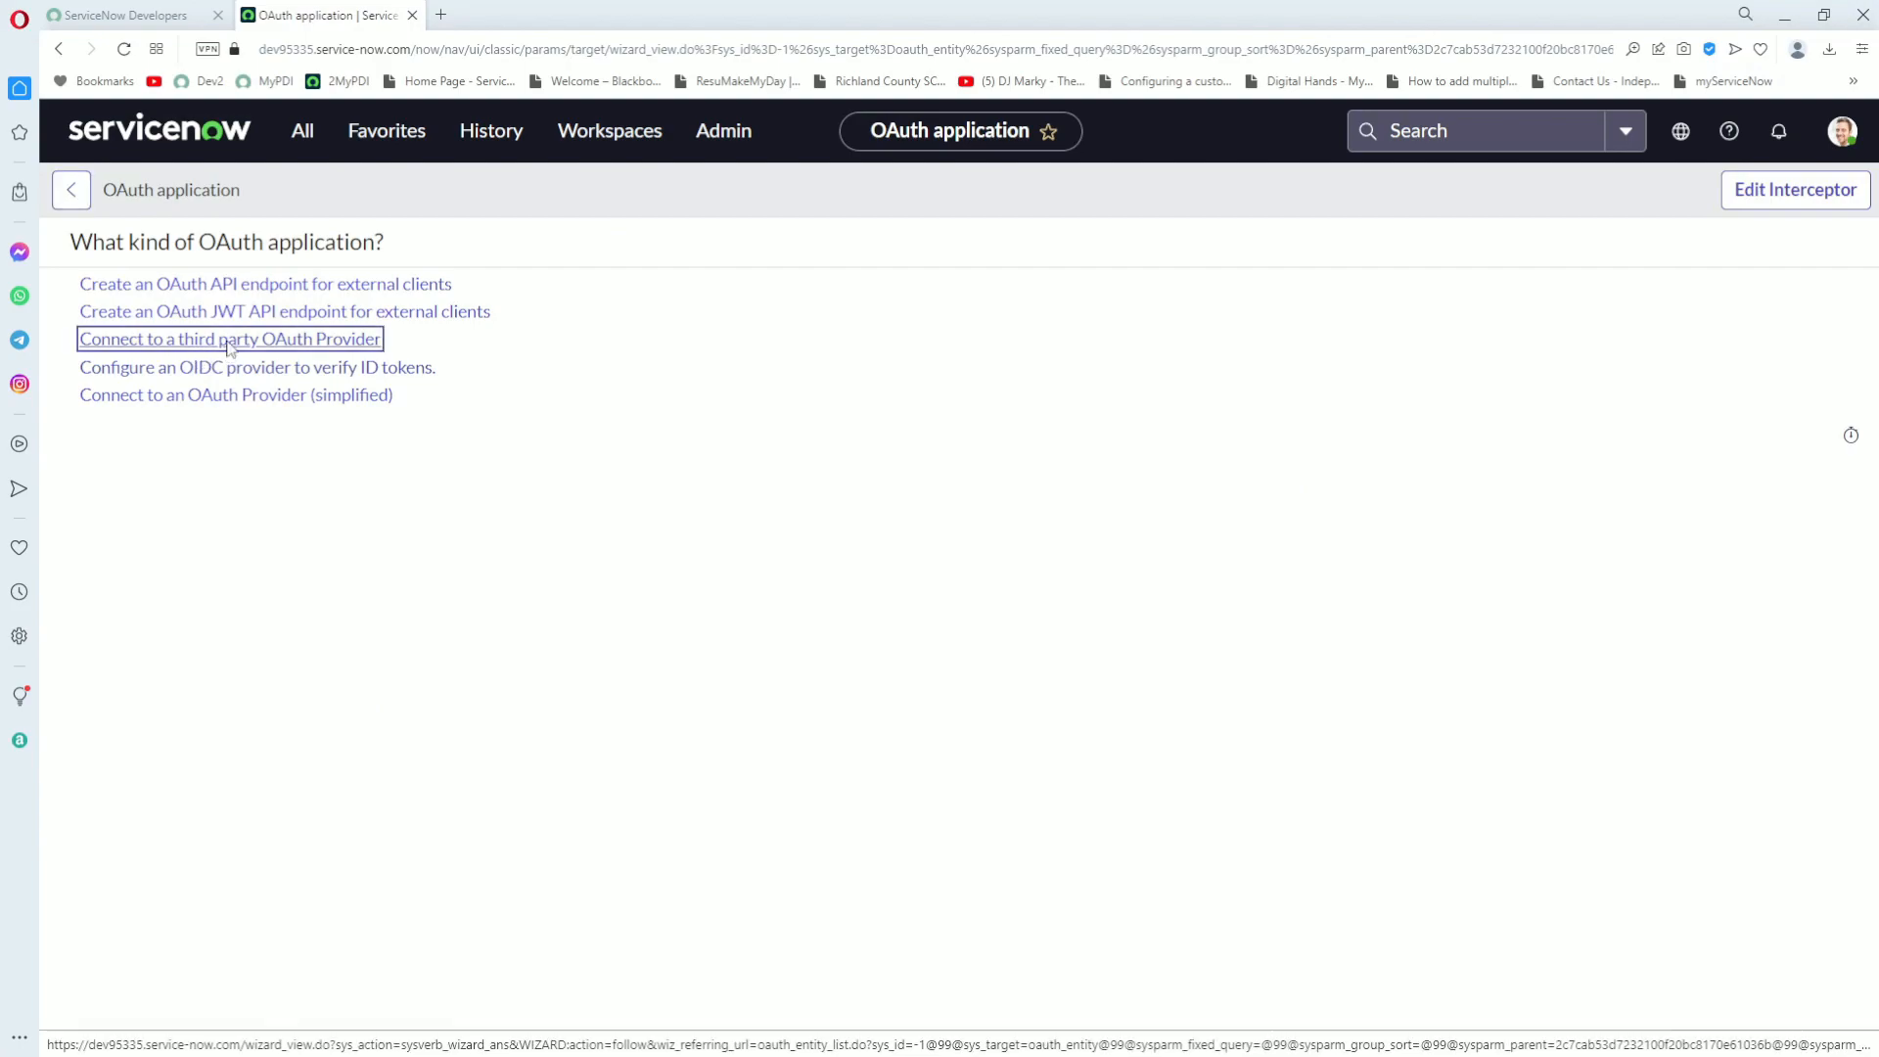